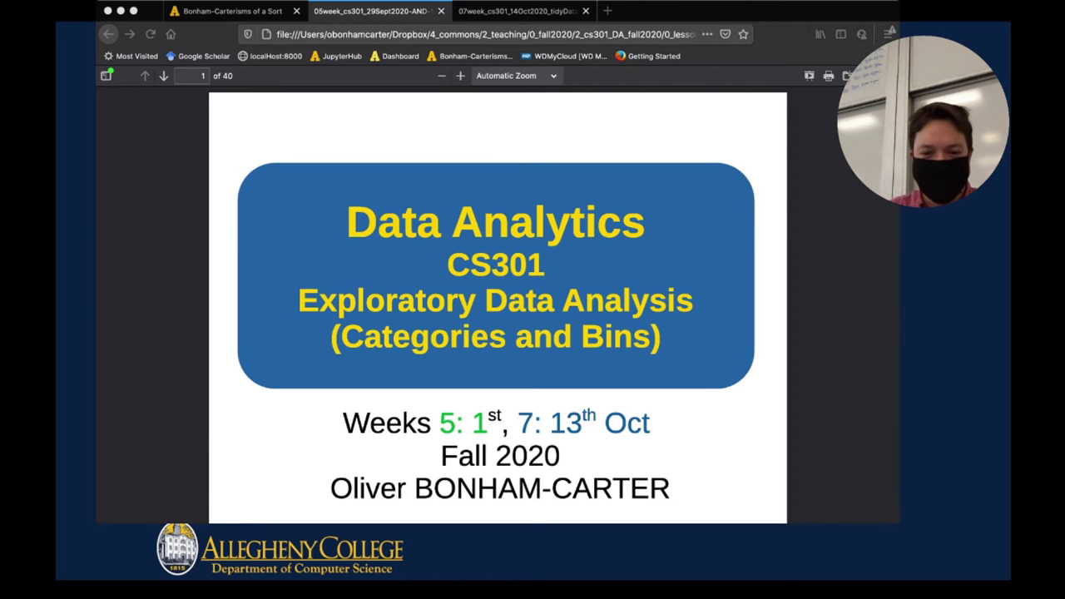
# Look through the Exploratory Data Analysis slides up to the first Outliers slide on page 35
pyautogui.press('super+Tab')
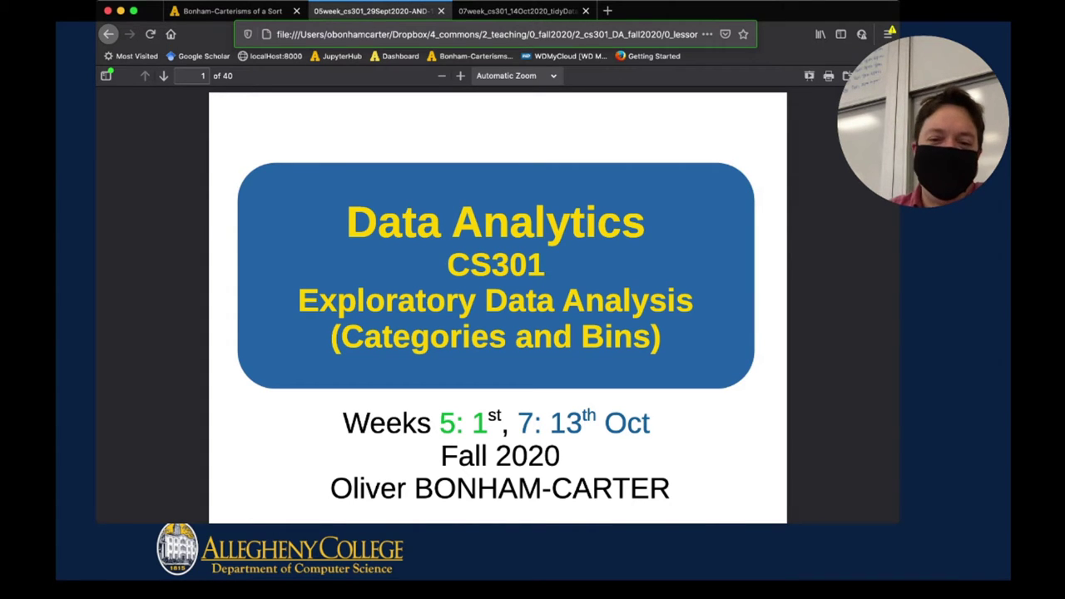
pyautogui.scroll(-20, 498, 308)
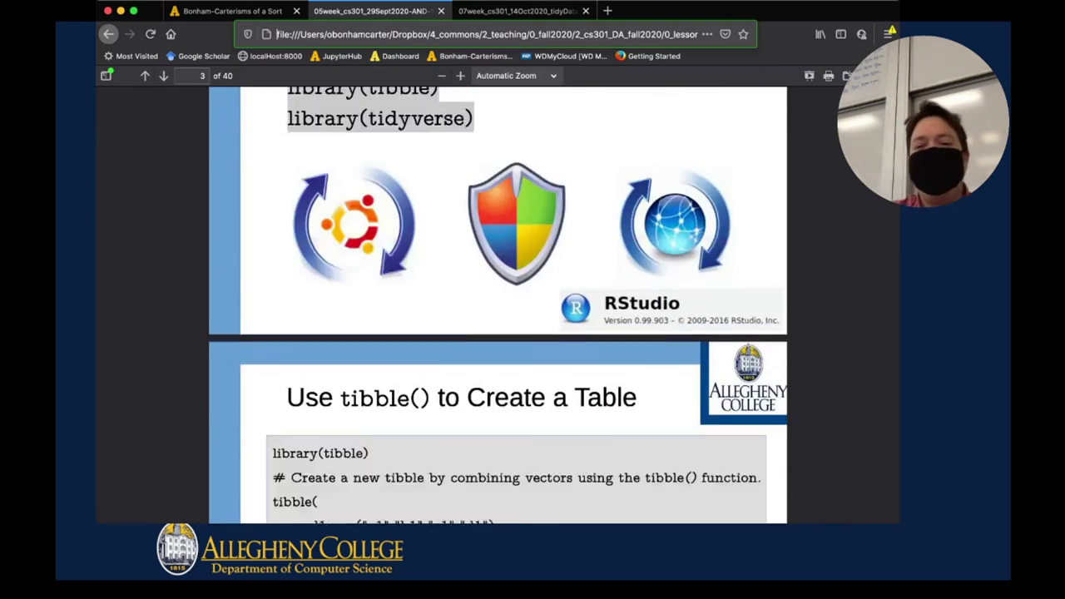
pyautogui.scroll(-20, 497, 308)
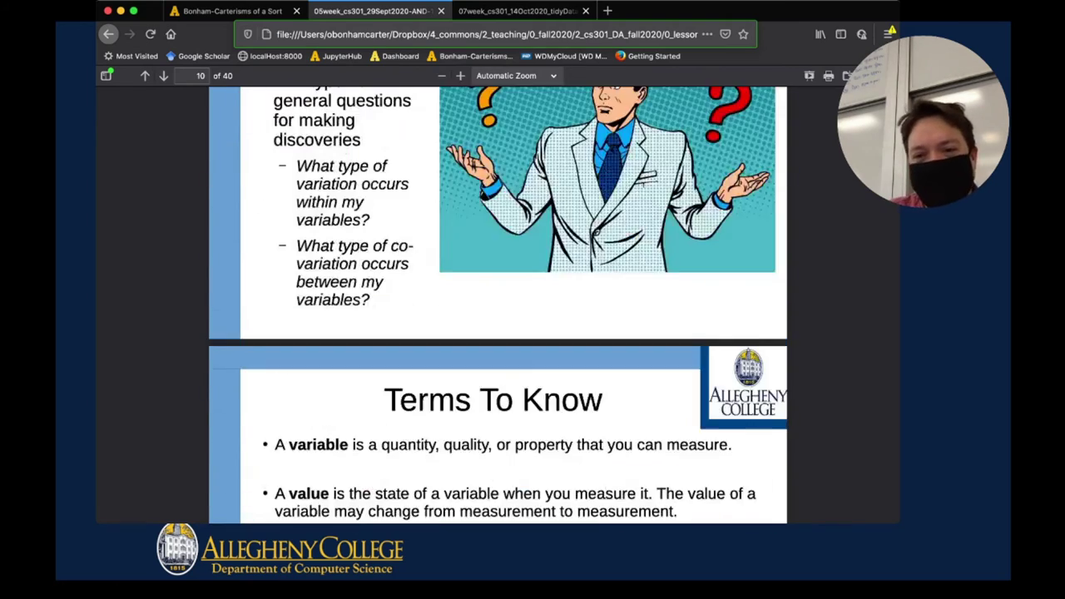
pyautogui.scroll(-20, 498, 308)
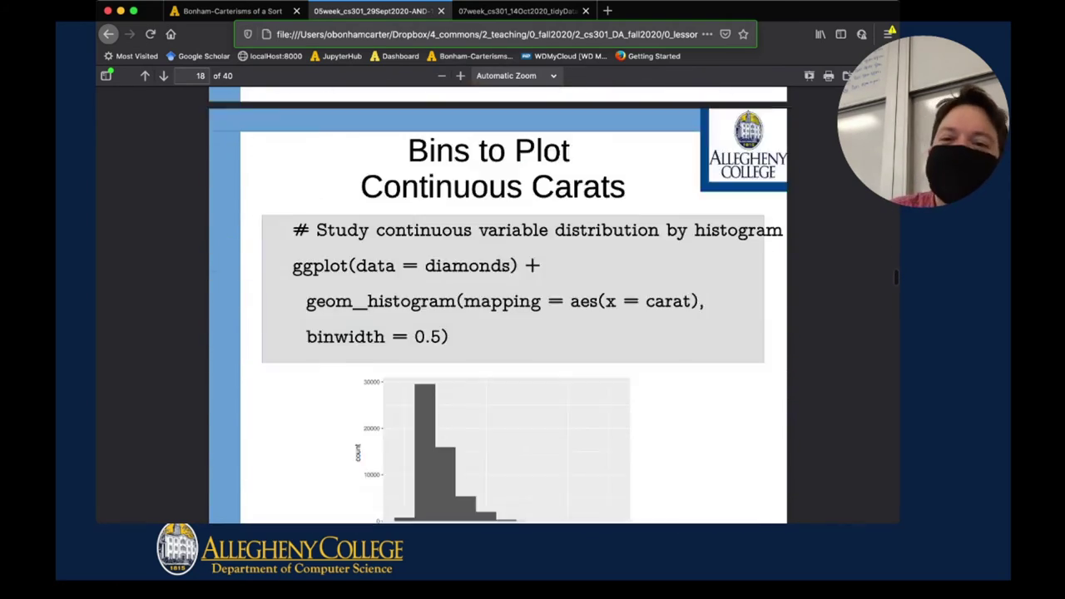
pyautogui.scroll(-3, 498, 308)
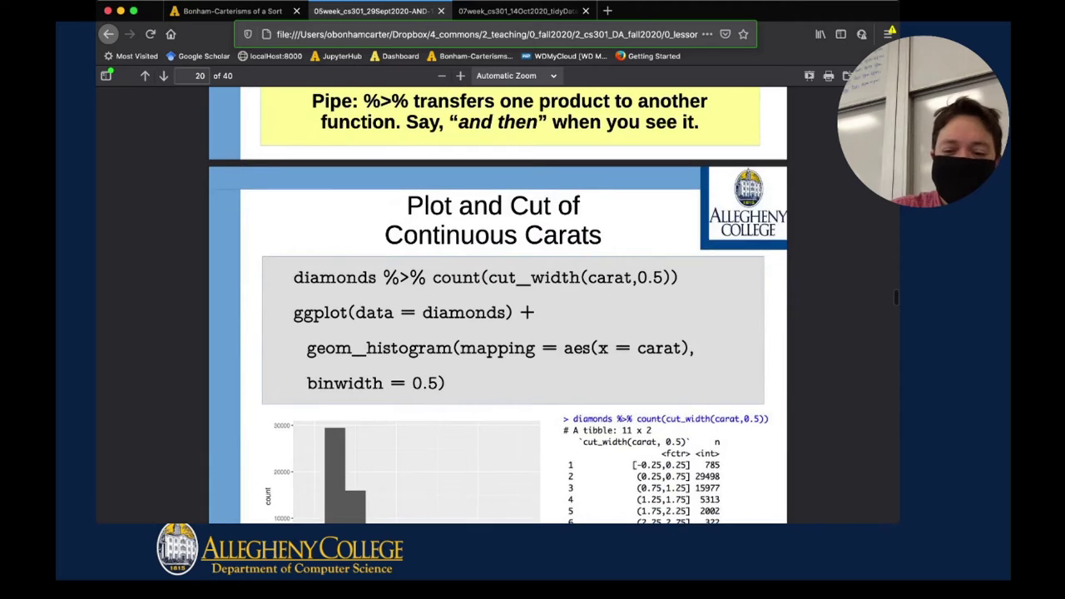
pyautogui.scroll(-20, 497, 308)
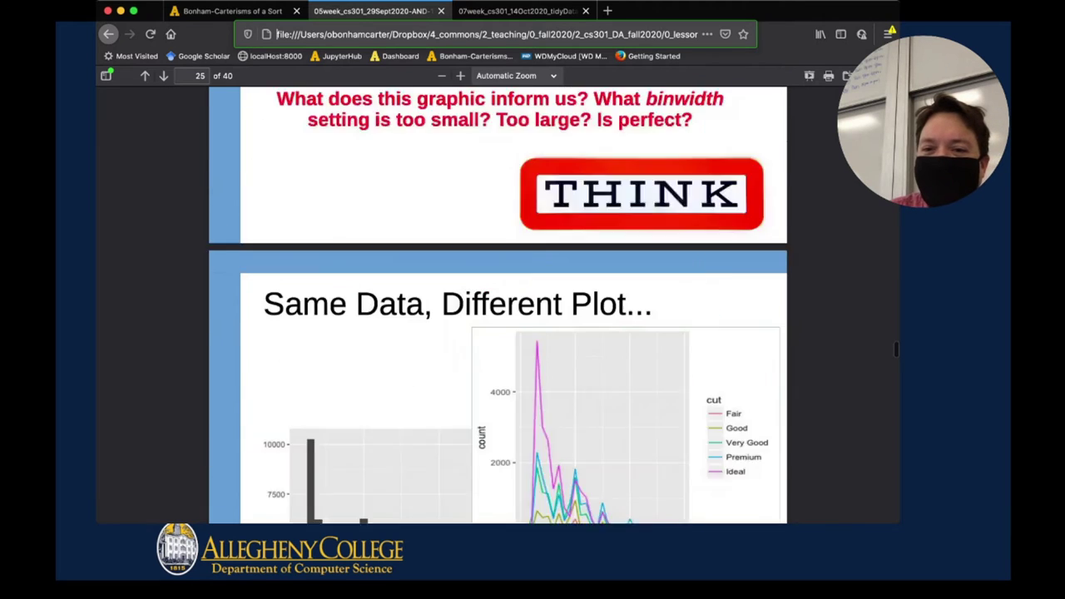
pyautogui.scroll(-20, 498, 308)
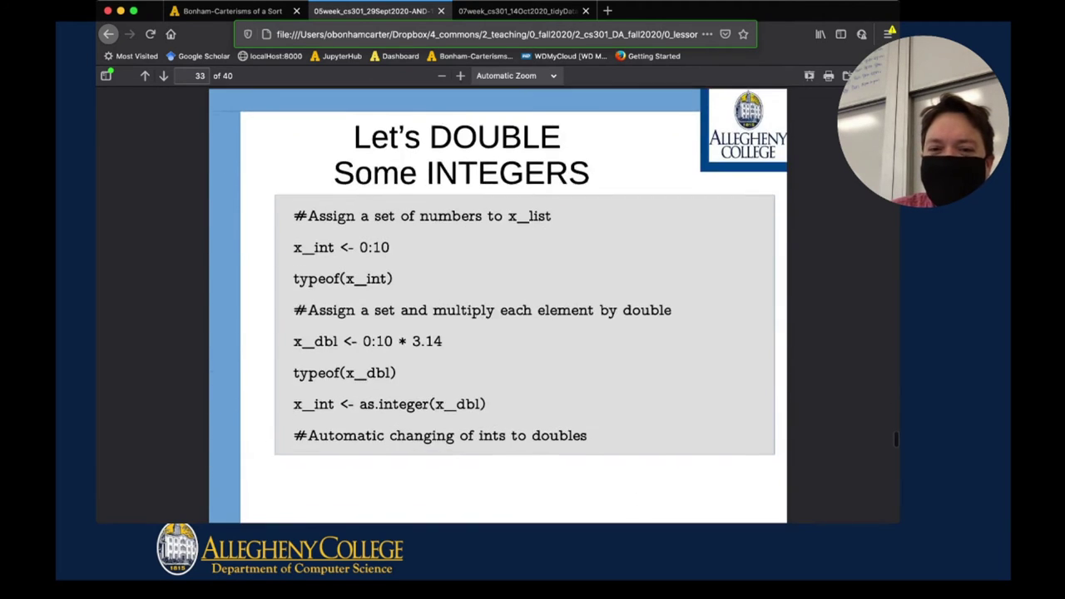
pyautogui.scroll(-7, 498, 308)
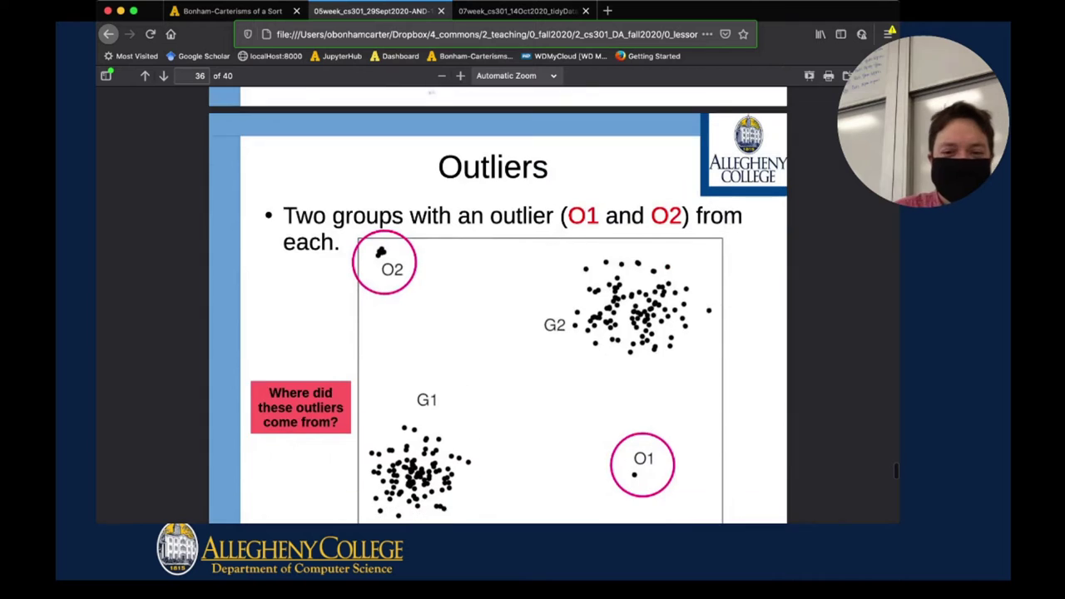
pyautogui.scroll(8, 497, 308)
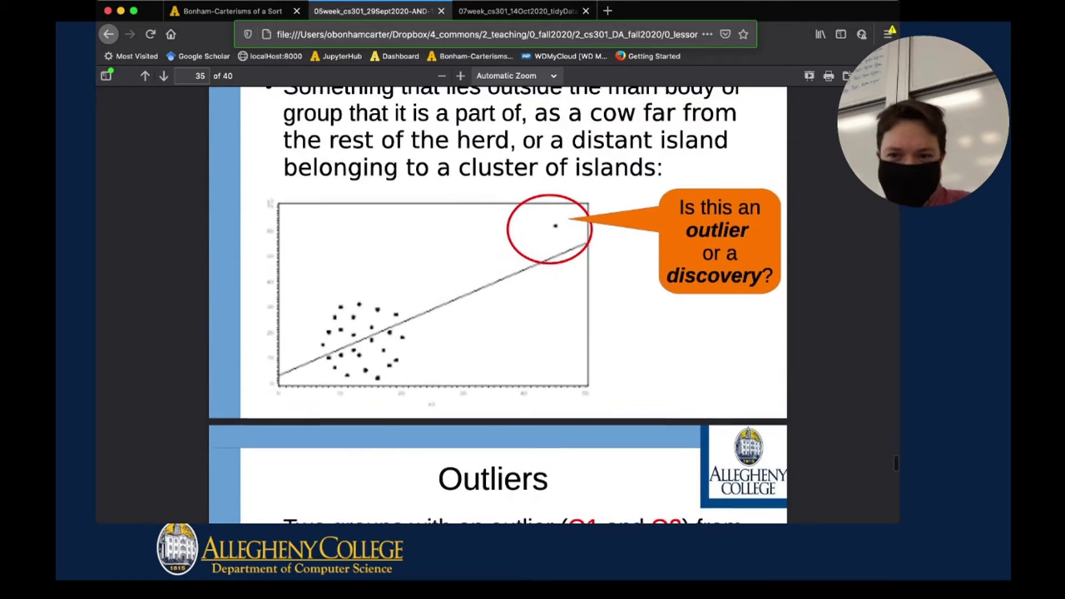
pyautogui.scroll(3, 498, 308)
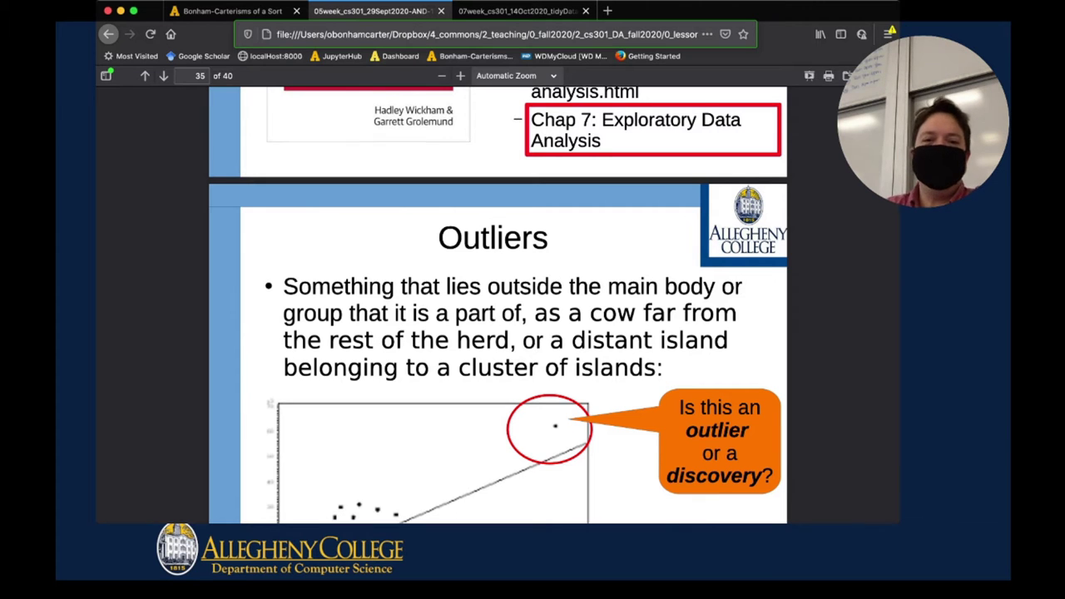
pyautogui.scroll(-3, 498, 308)
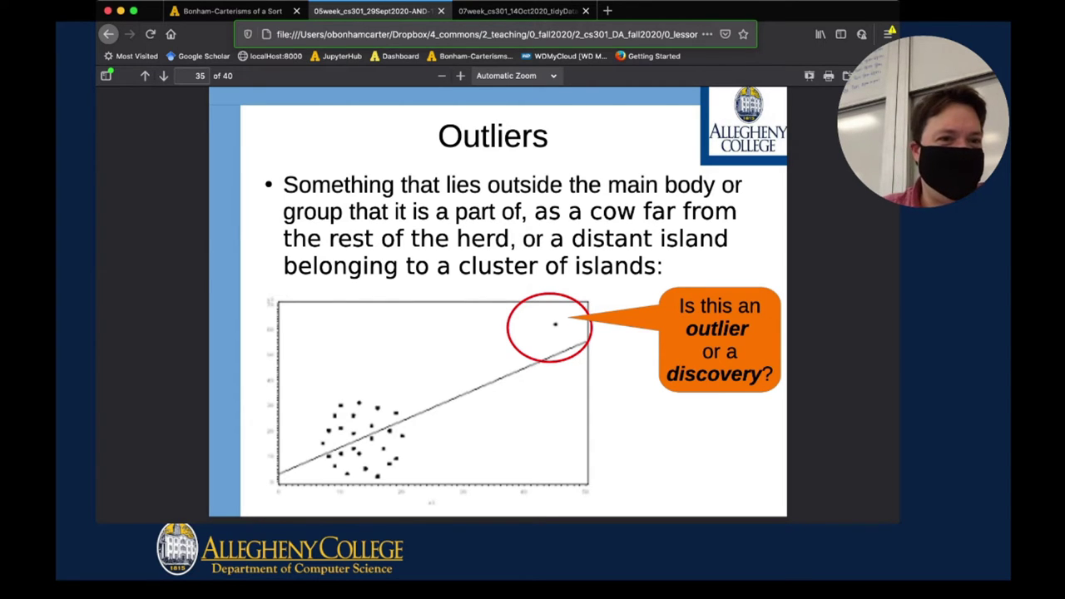
pyautogui.press('super+Tab')
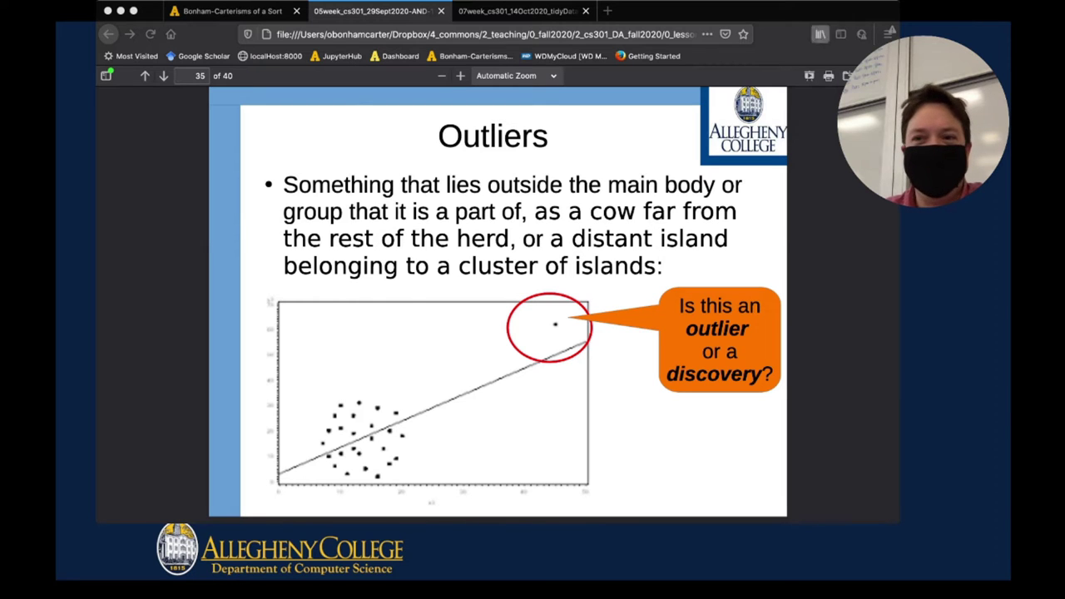
pyautogui.press('super+Tab')
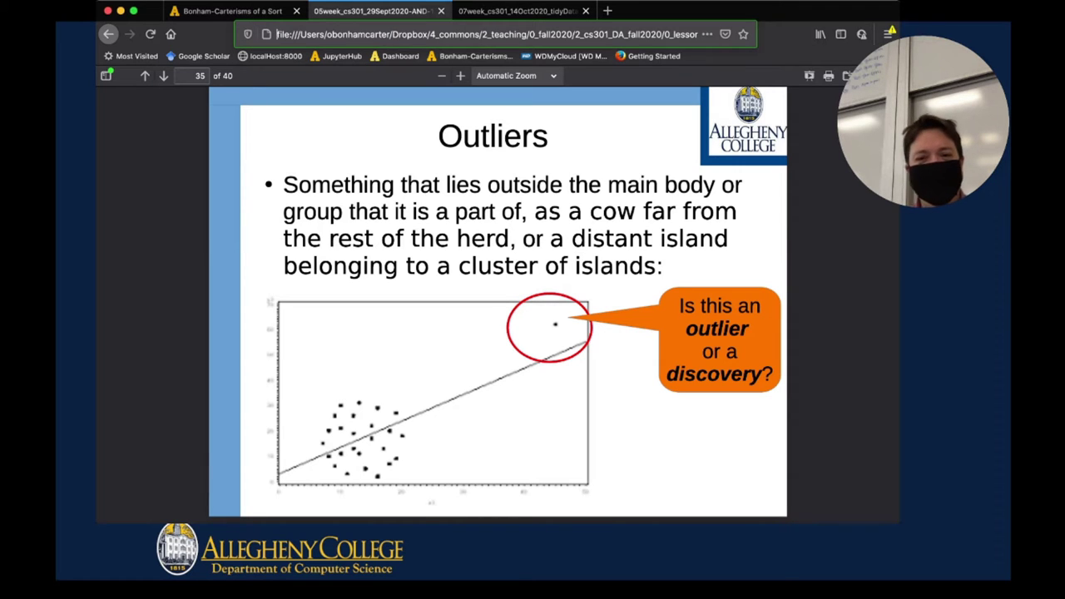
pyautogui.moveTo(543, 264); pyautogui.dragTo(573, 265)
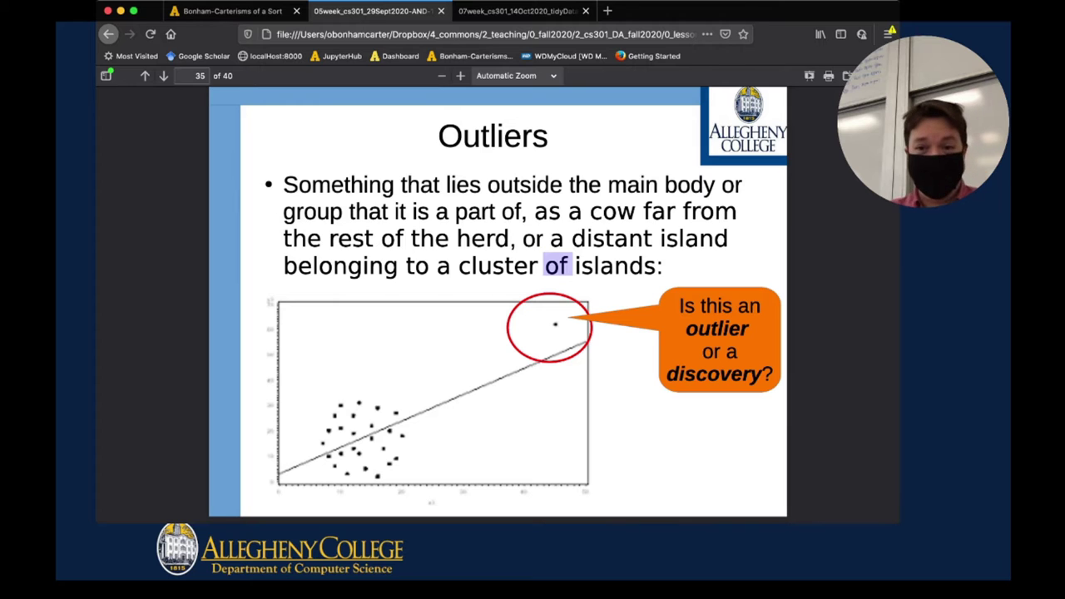
pyautogui.click(573, 265)
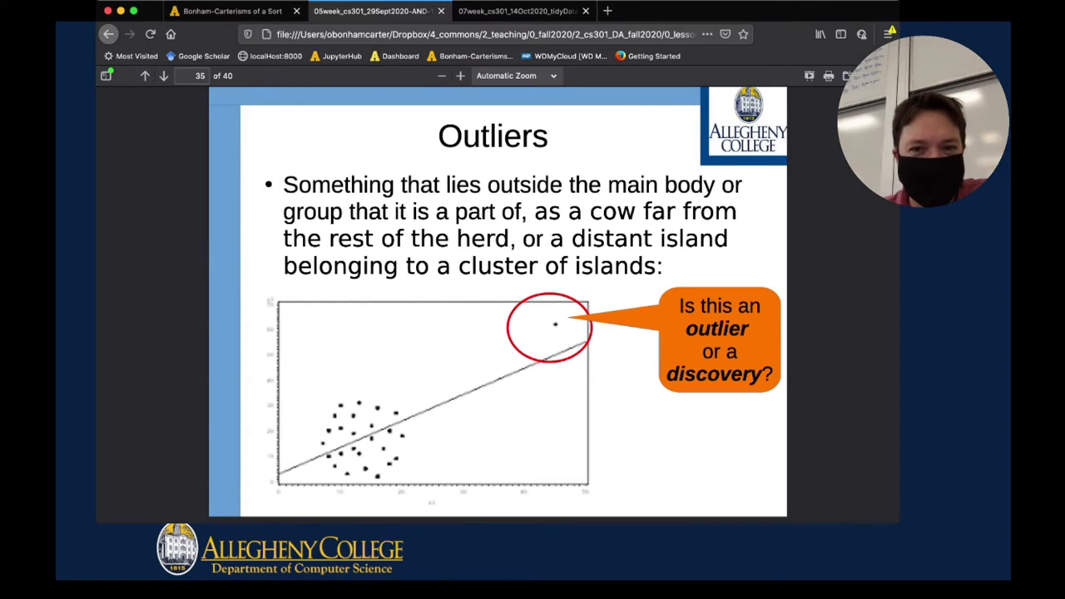
pyautogui.scroll(-1, 498, 306)
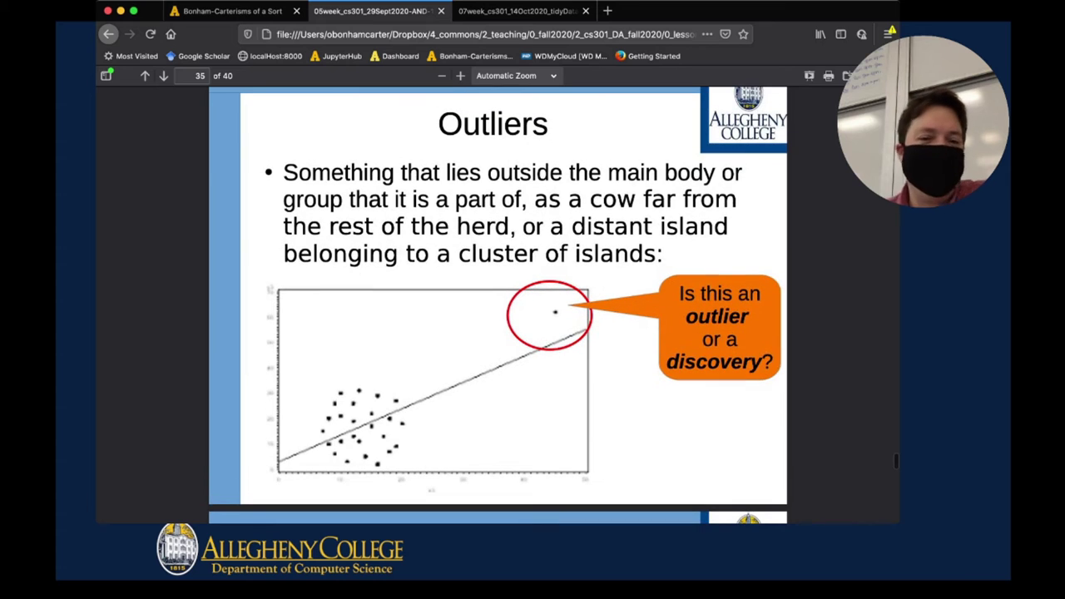
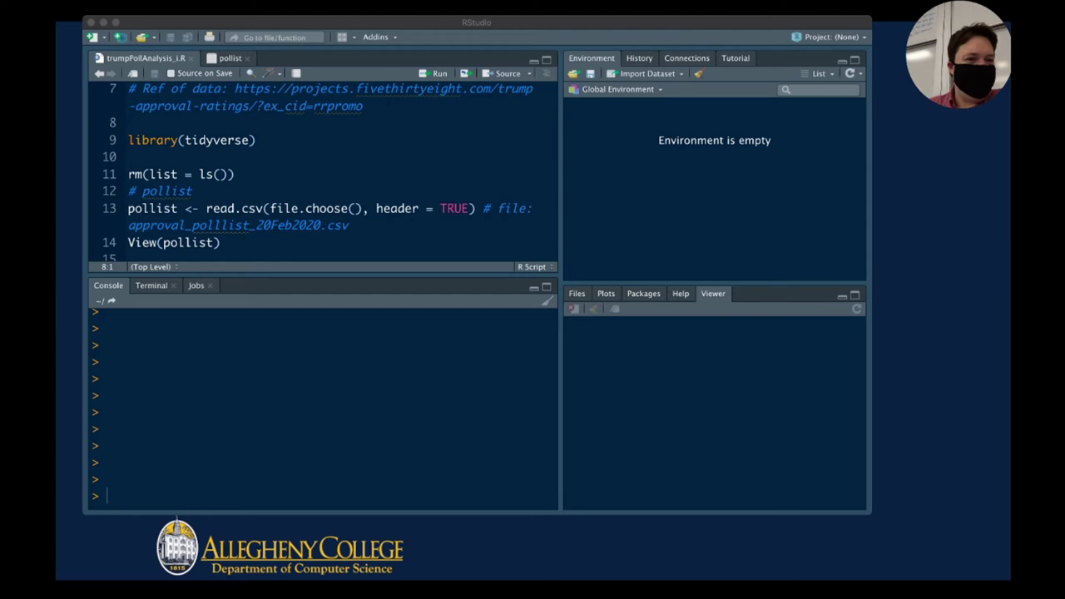
# Switch to RStudio and copy the data reference URL in the comment on line 7 of trumpPollAnalysis_i.R
pyautogui.press('super+Tab')
pyautogui.scroll(3, 322, 172)
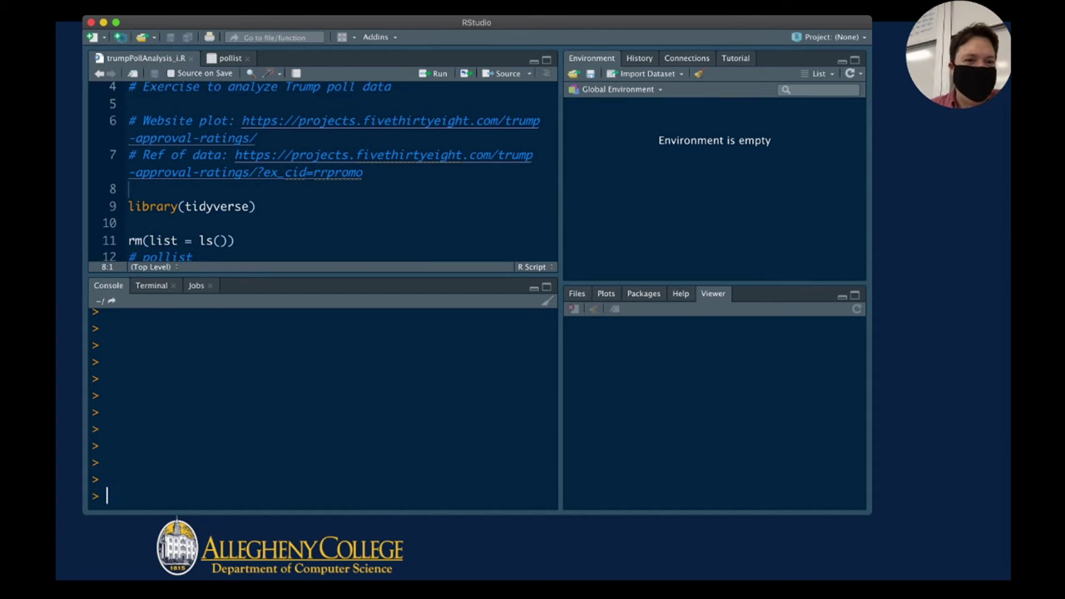
pyautogui.moveTo(363, 173); pyautogui.dragTo(235, 156)
pyautogui.press('super+c')
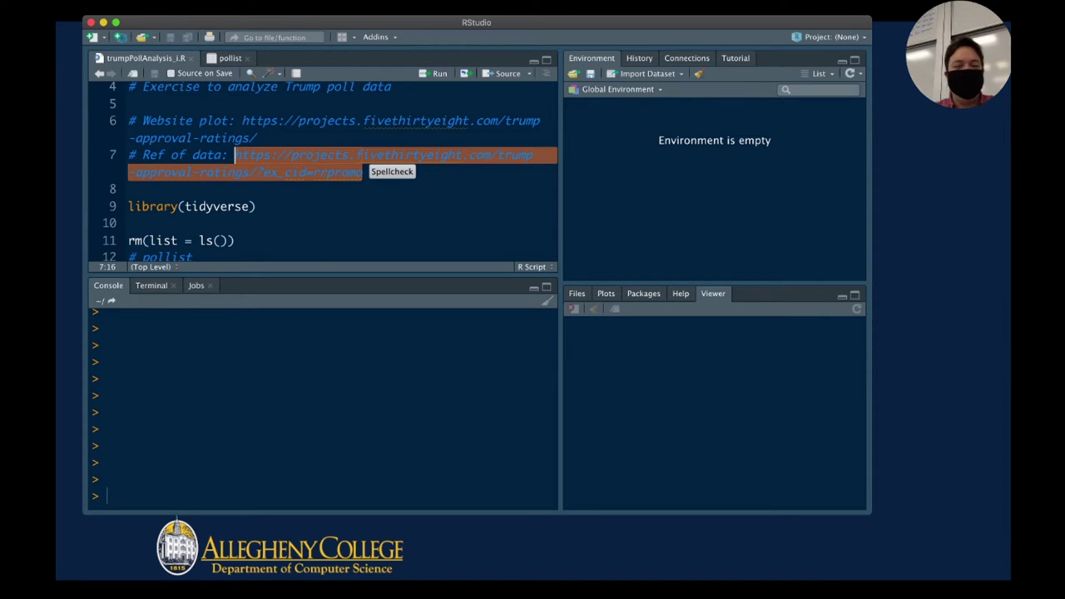
pyautogui.press('super+Tab')
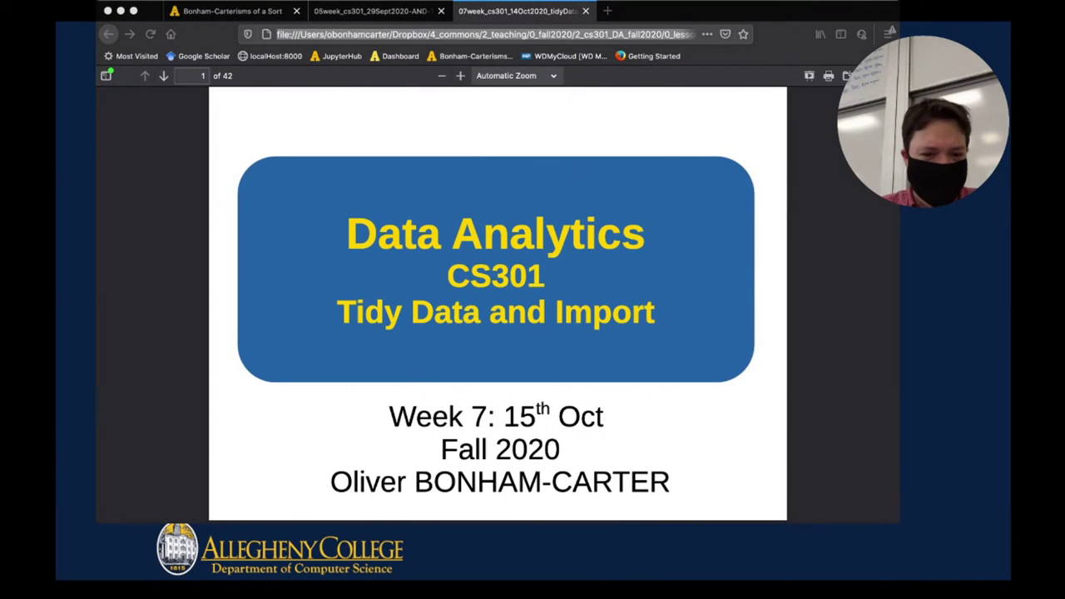
pyautogui.press('super+Tab')
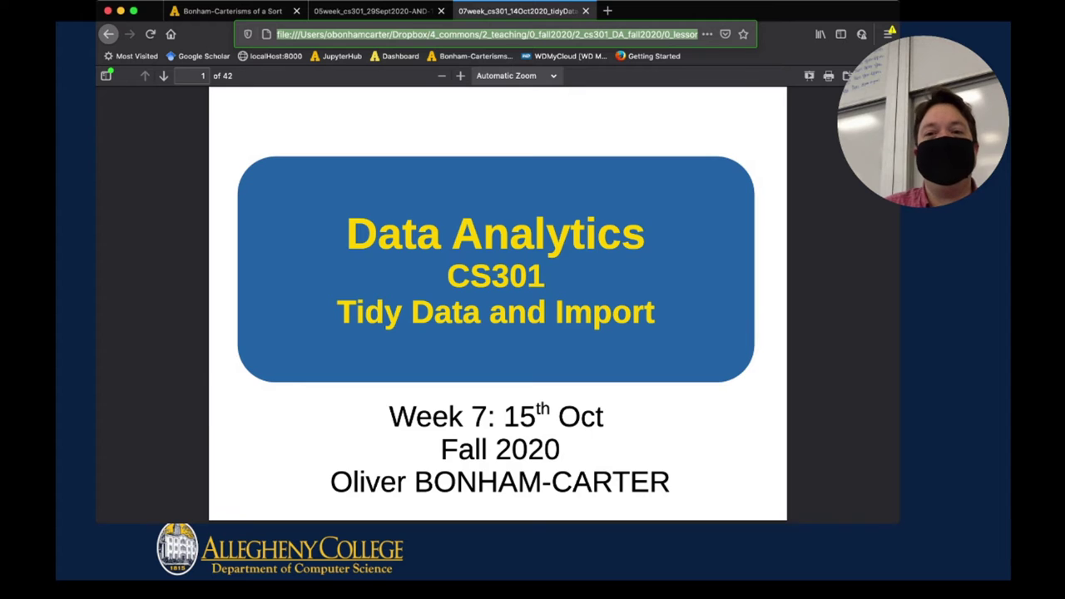
pyautogui.press('super+t')
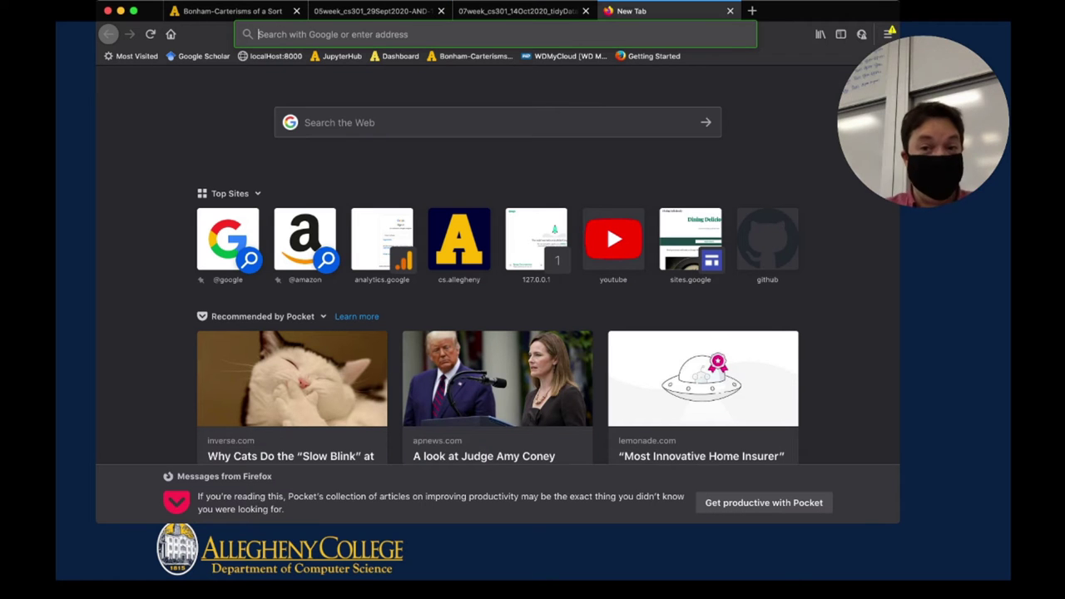
pyautogui.press('super+v')
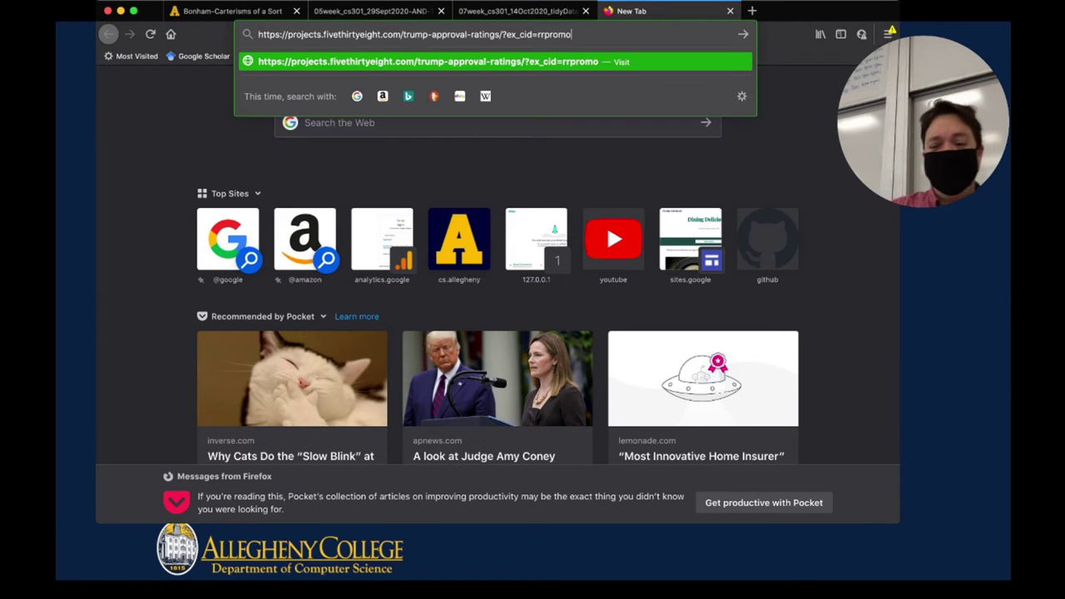
pyautogui.press('Return')
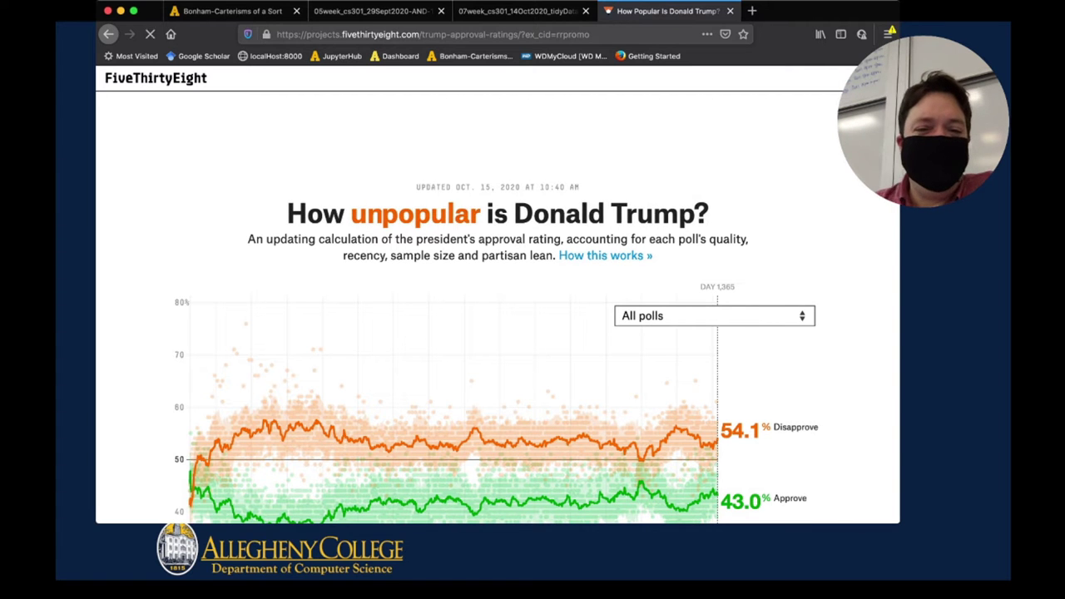
# Examine the FiveThirtyEight chart of Donald Trump's approval and disapproval ratings over time for all polls
pyautogui.scroll(-1, 497, 347)
pyautogui.scroll(1, 497, 347)
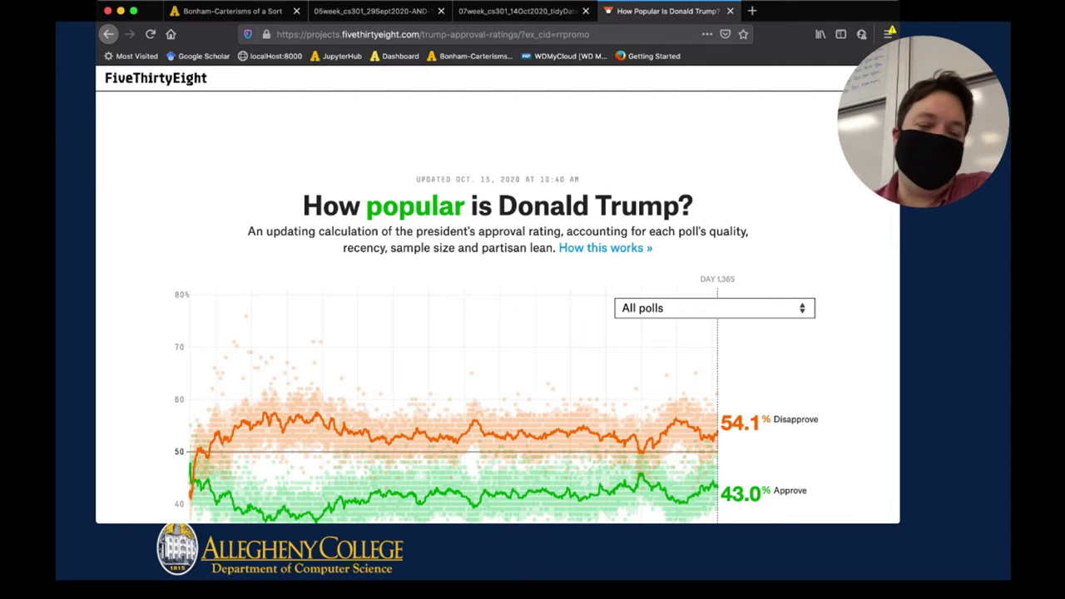
pyautogui.scroll(1, 497, 333)
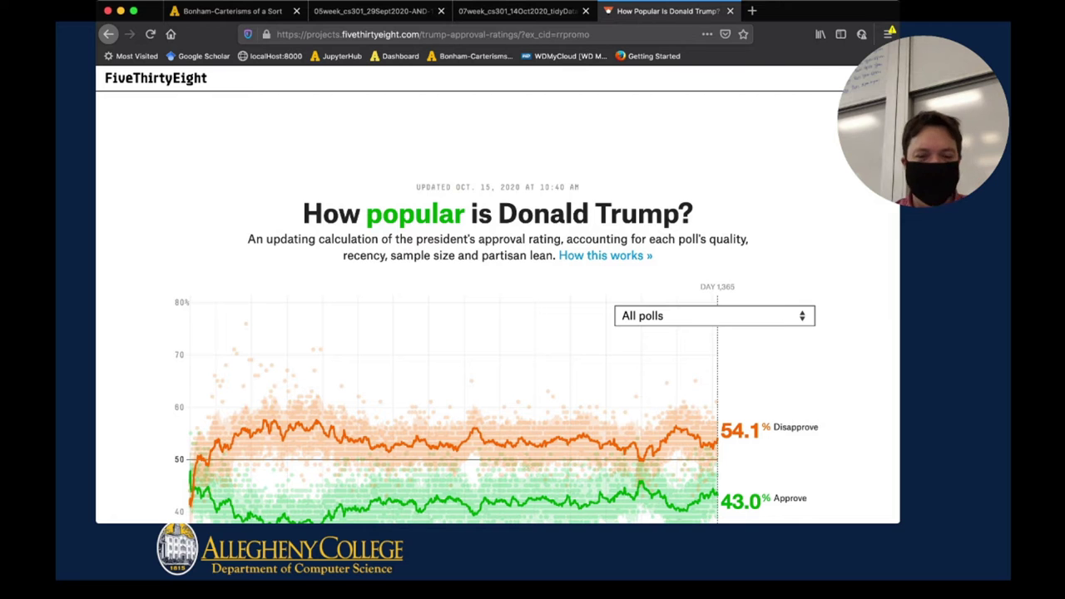
pyautogui.scroll(-1, 497, 345)
pyautogui.scroll(1, 497, 345)
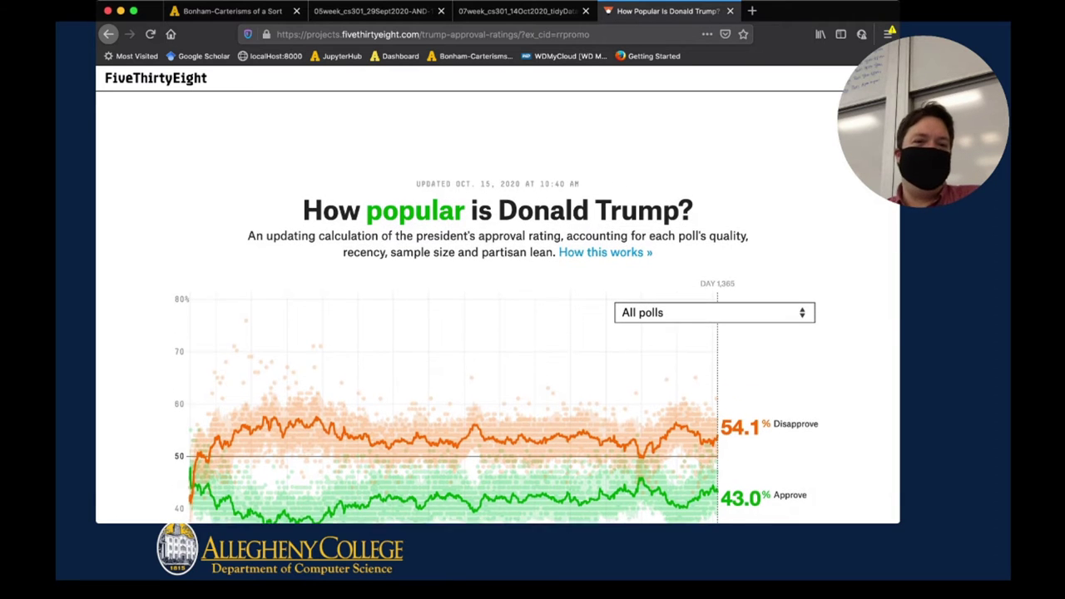
pyautogui.scroll(-3, 497, 333)
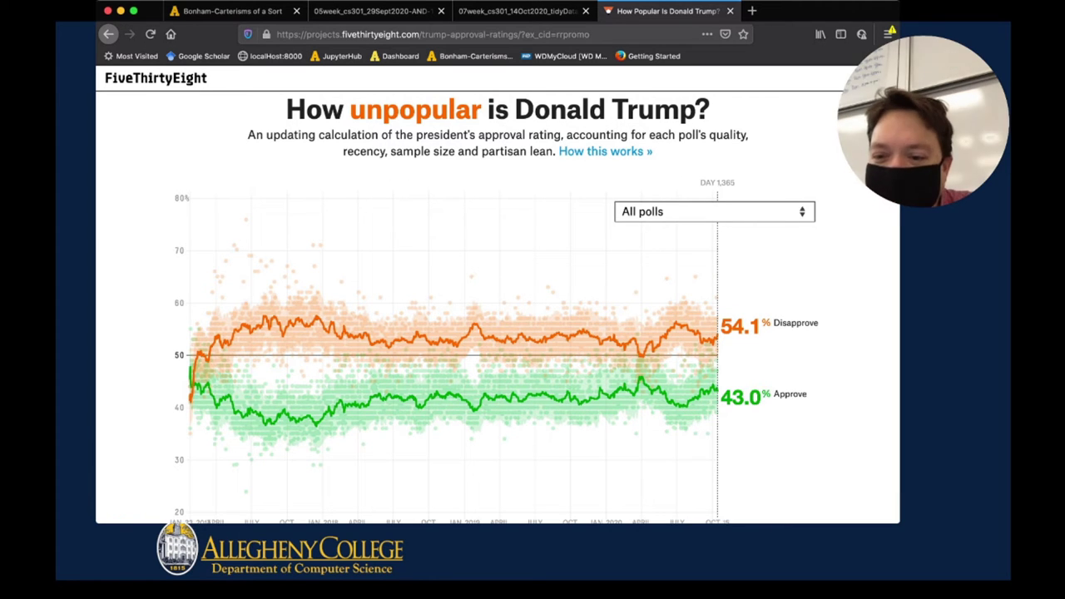
pyautogui.scroll(-1, 495, 310)
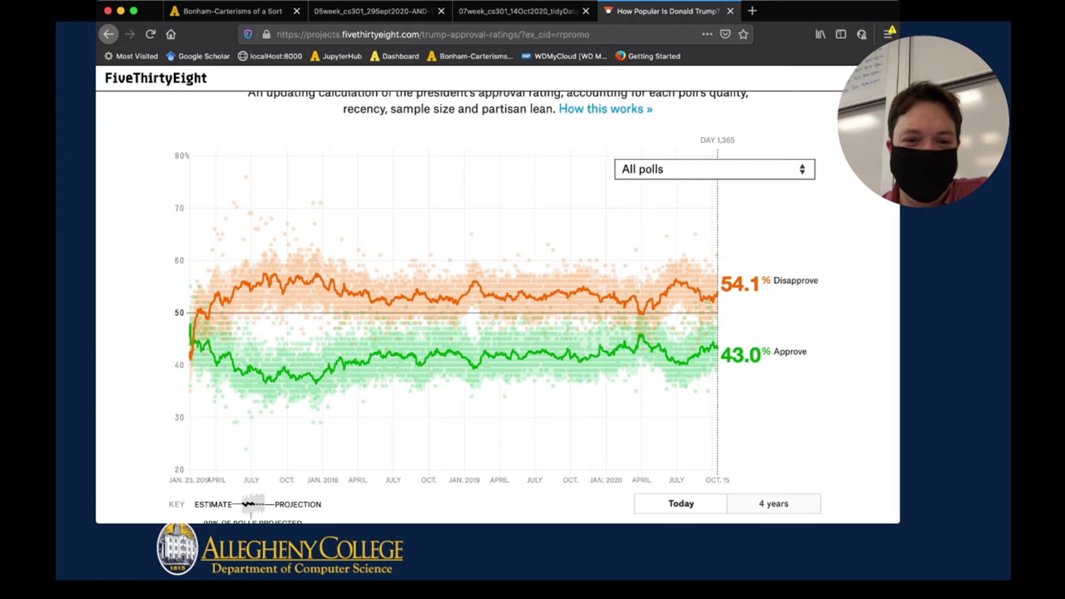
# Examine the table of recent polls and the approval rating charts comparing Trump with past presidents
pyautogui.scroll(-5, 654, 333)
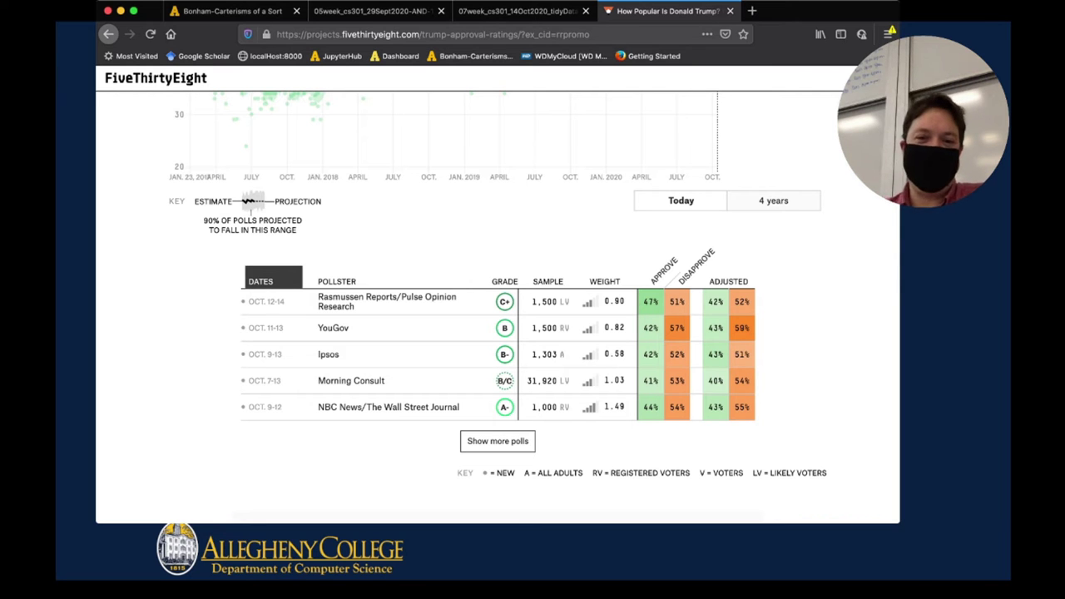
pyautogui.scroll(-4, 643, 413)
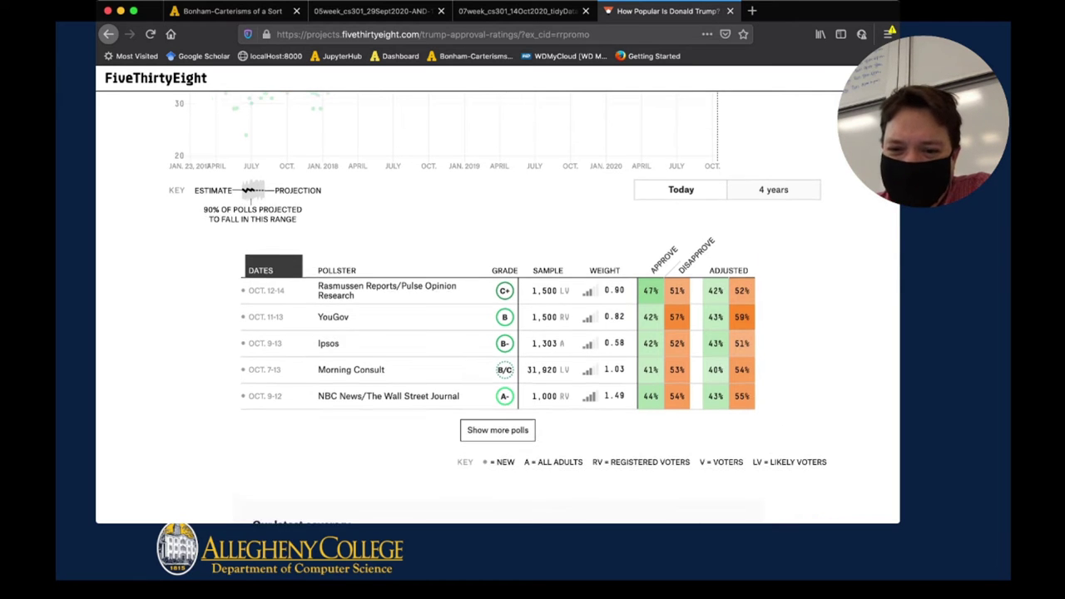
pyautogui.scroll(-10, 644, 413)
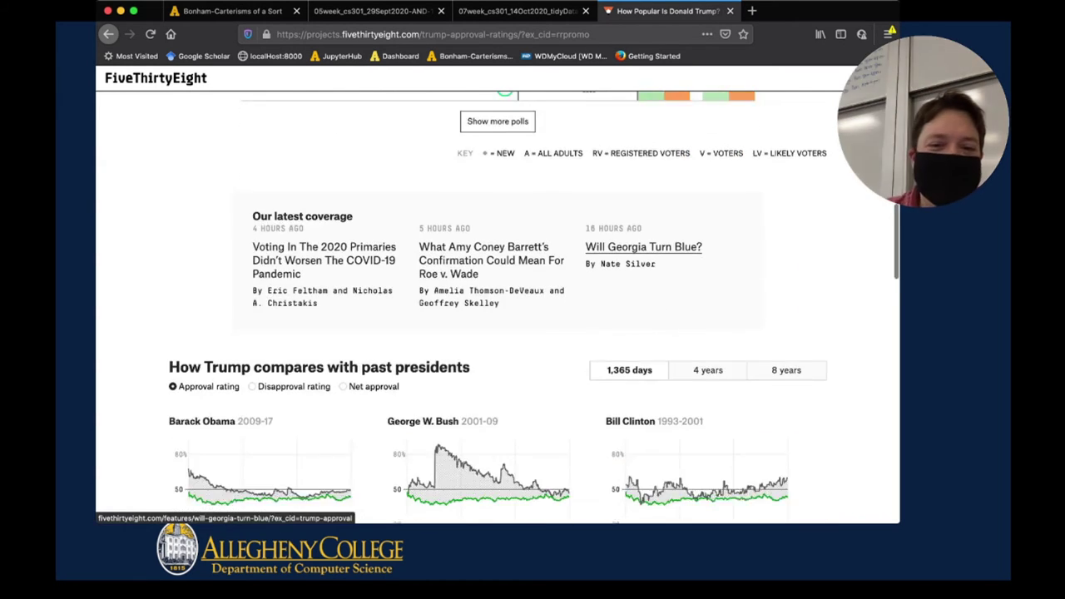
pyautogui.scroll(-1, 498, 308)
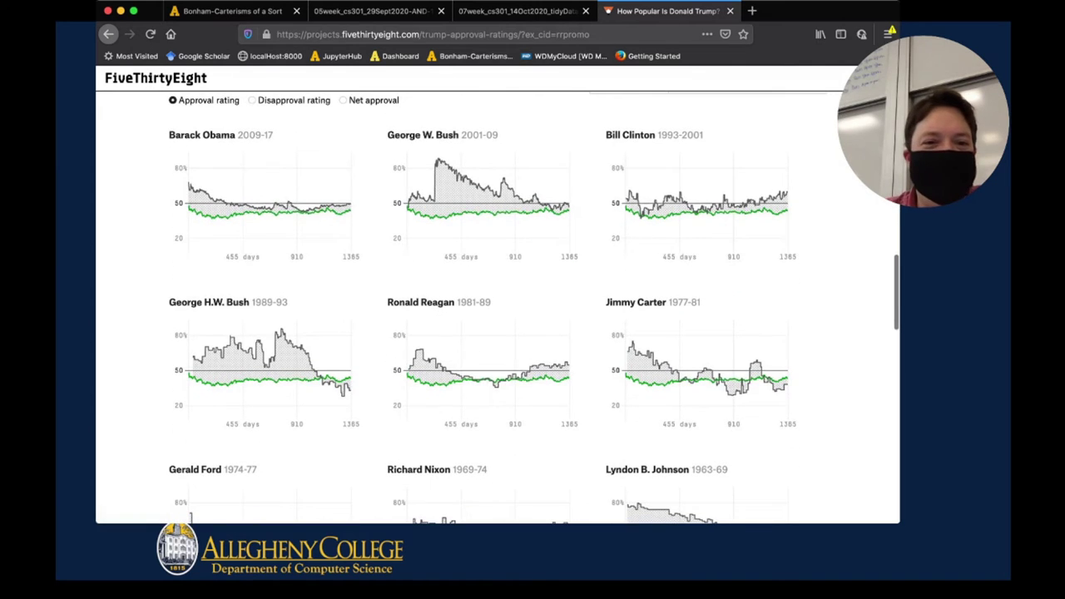
pyautogui.moveTo(449, 371)
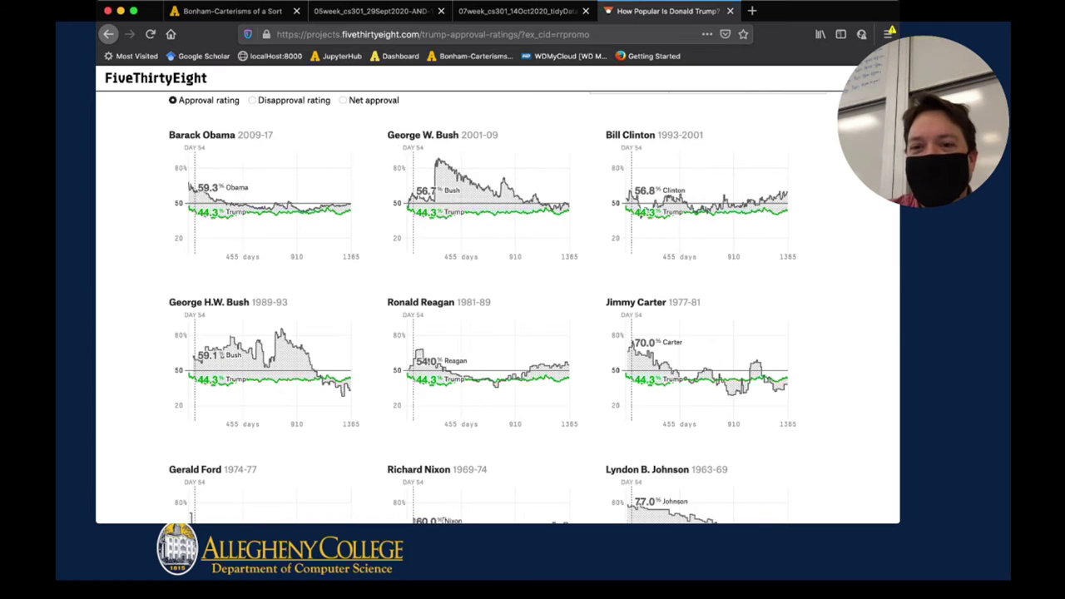
pyautogui.scroll(-1, 497, 308)
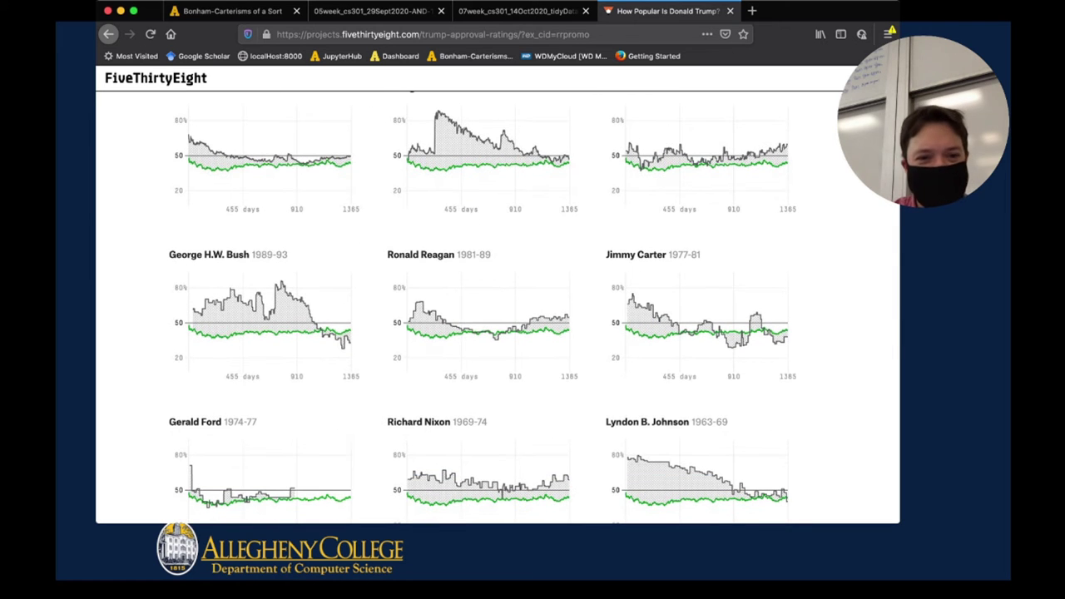
# Examine the approval rating charts comparing Trump with past presidents, from Barack Obama back to Harry S. Truman
pyautogui.scroll(-1, 498, 308)
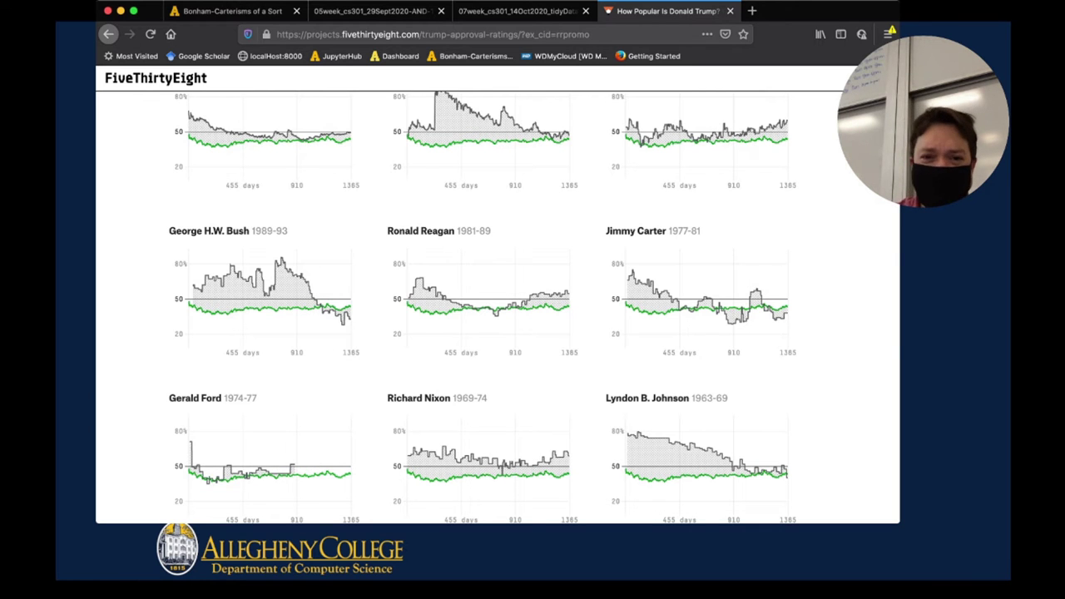
pyautogui.scroll(1, 498, 307)
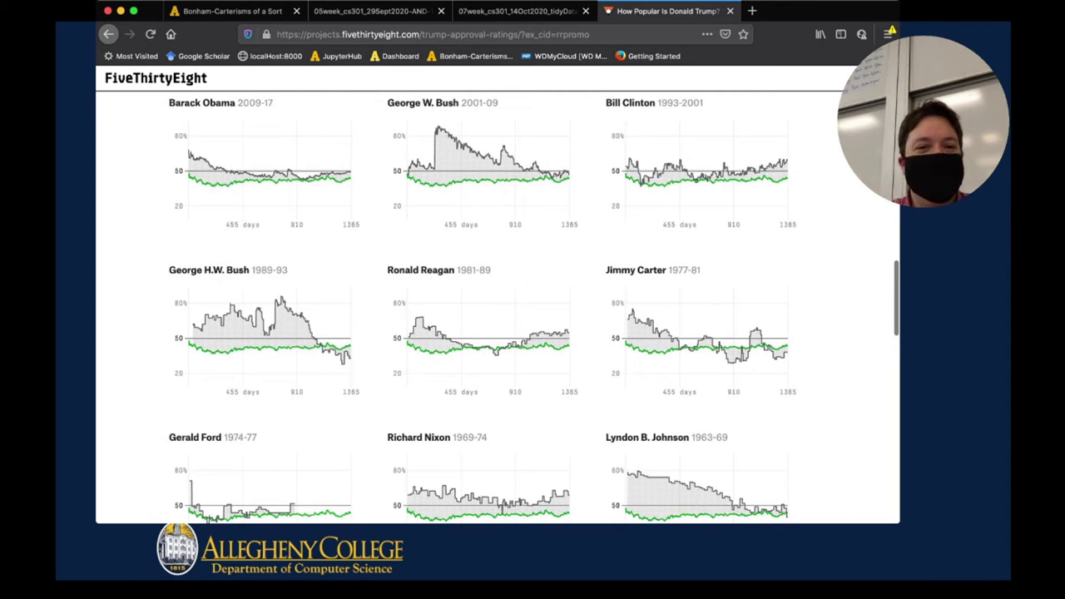
pyautogui.scroll(-2, 498, 307)
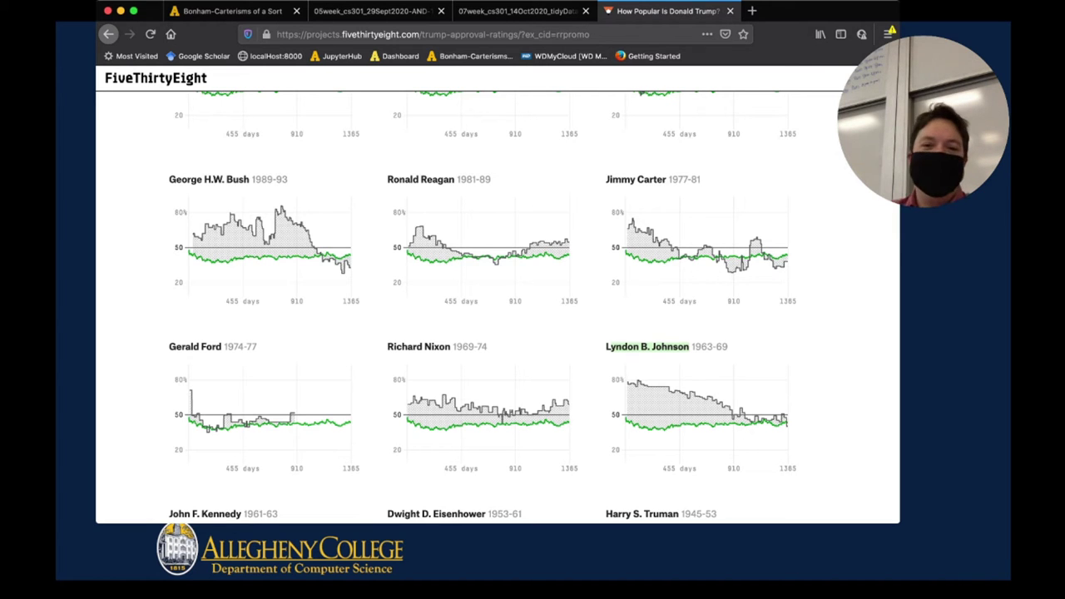
pyautogui.scroll(5, 498, 308)
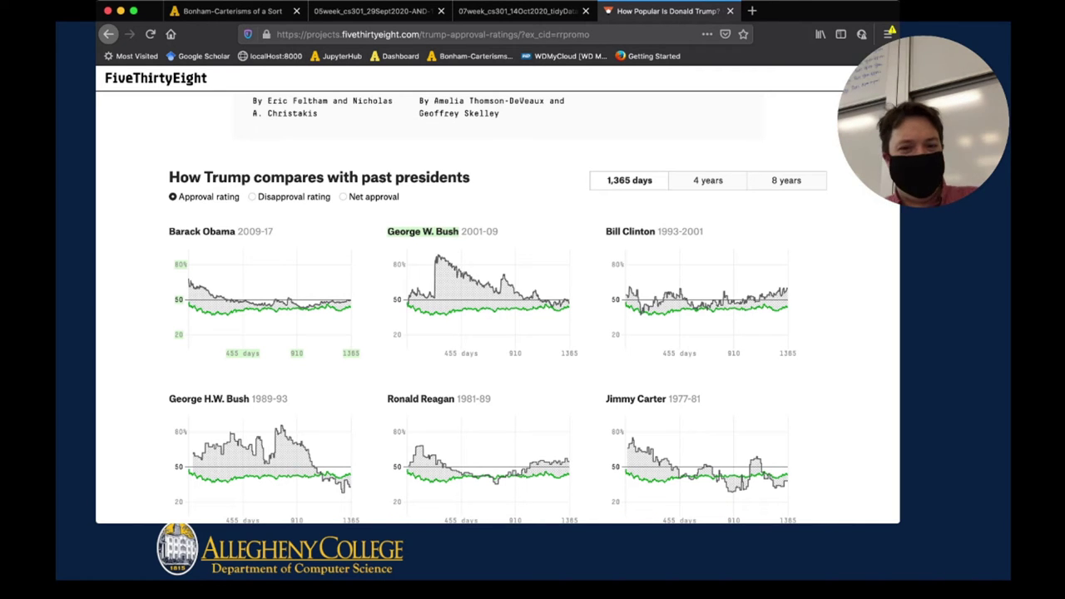
pyautogui.scroll(-5, 300, 299)
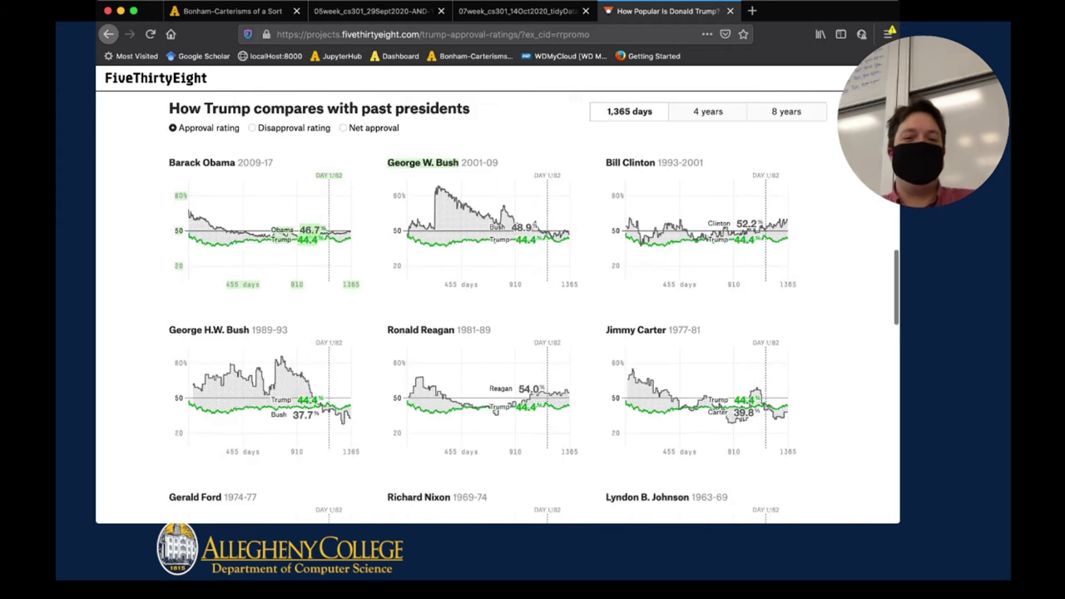
pyautogui.scroll(3, 299, 300)
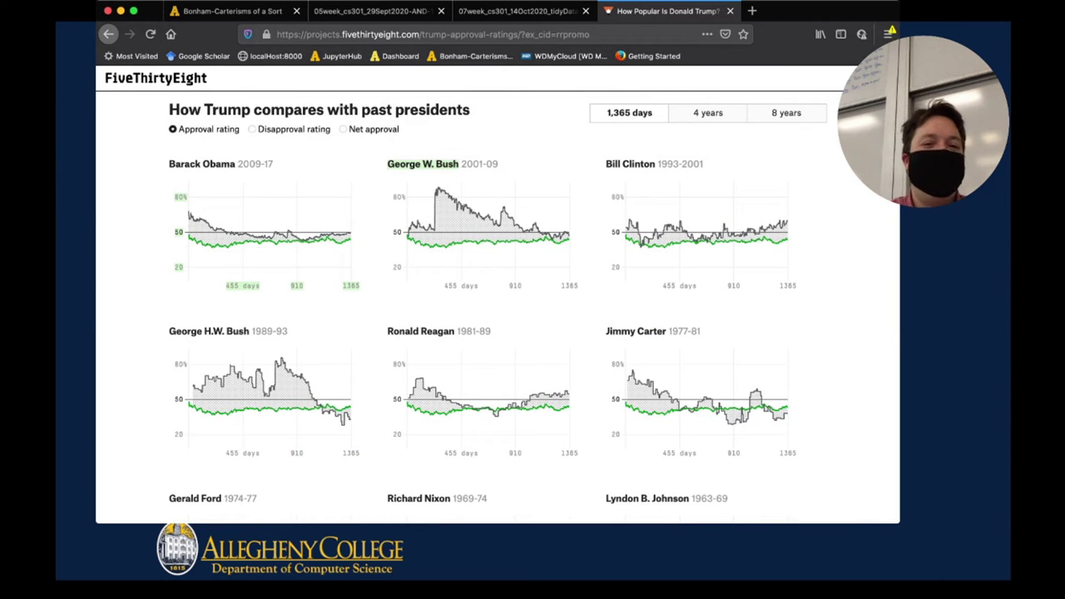
pyautogui.scroll(1, 299, 250)
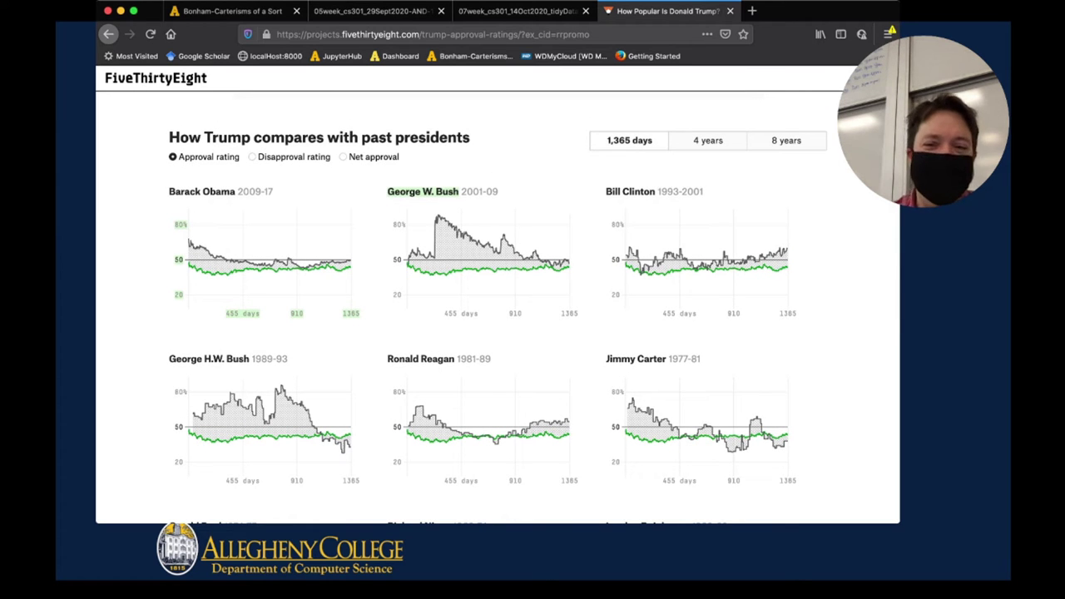
pyautogui.scroll(-1, 275, 250)
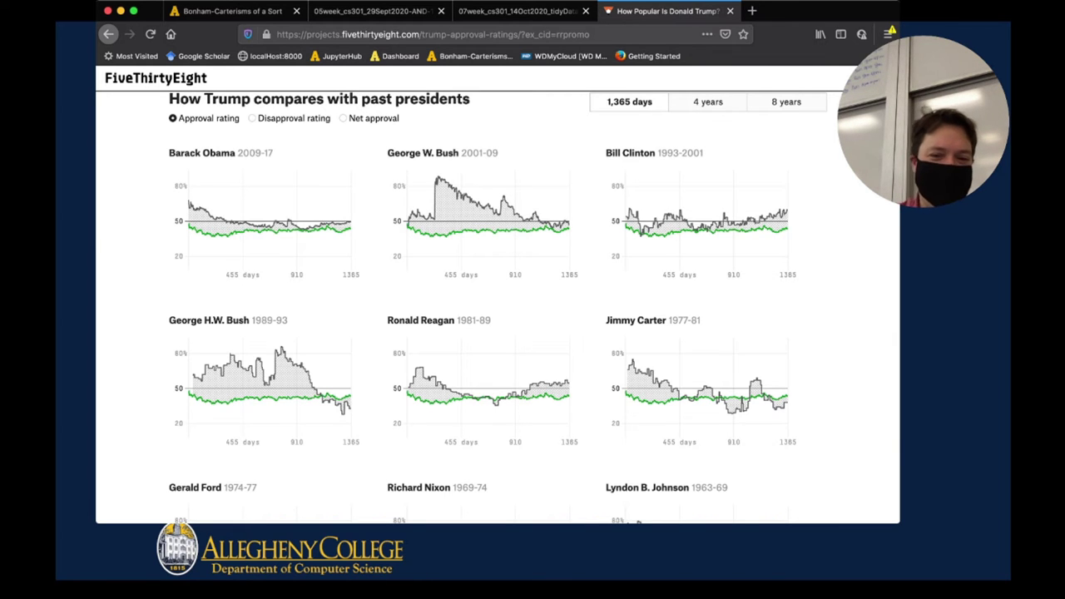
pyautogui.scroll(-2, 532, 308)
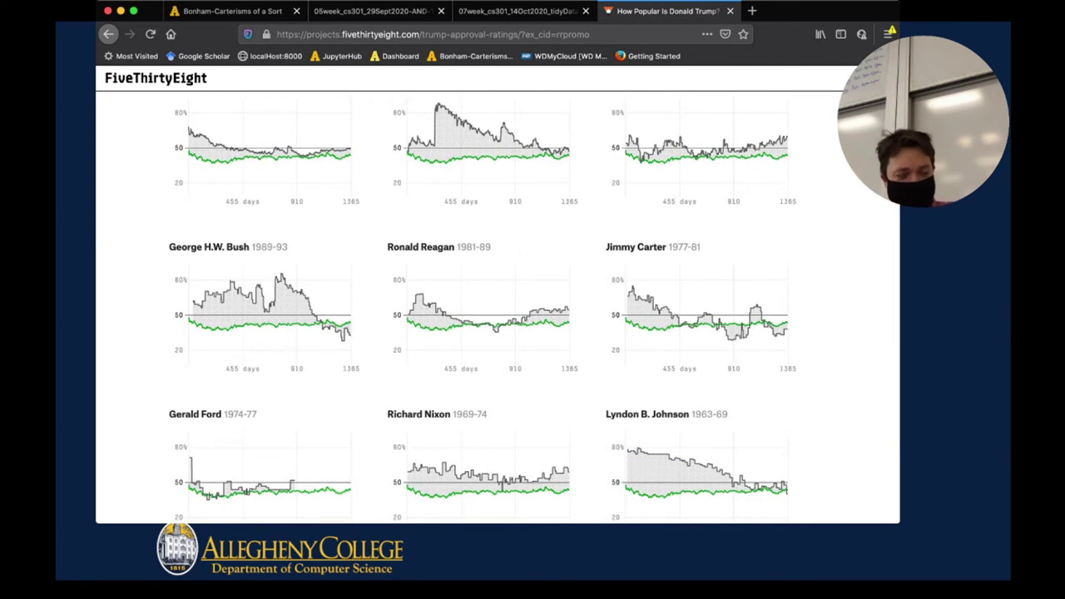
pyautogui.scroll(-8, 533, 308)
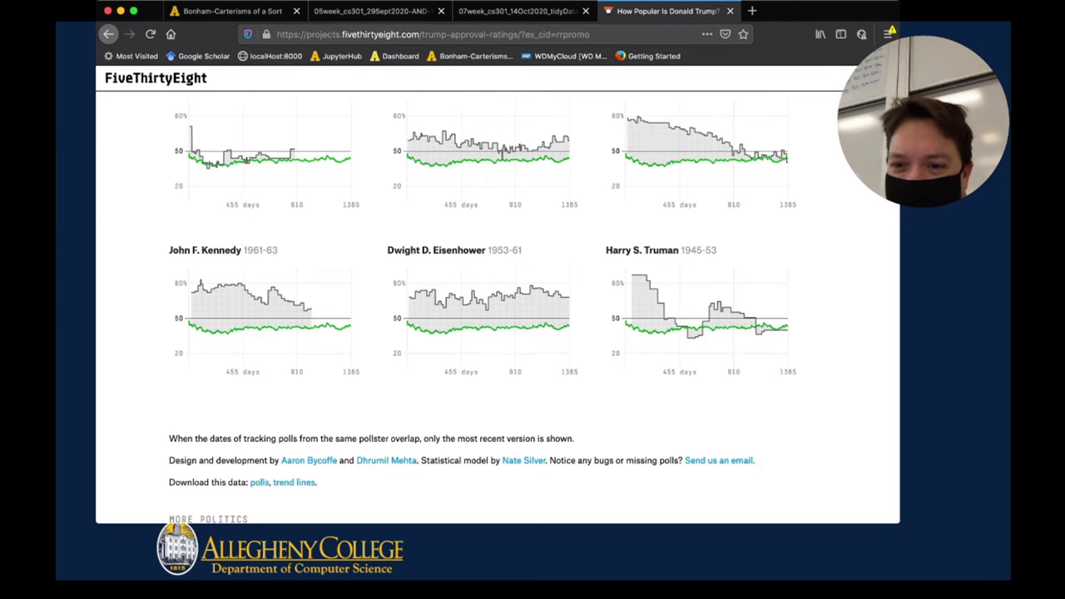
pyautogui.moveTo(670, 320)
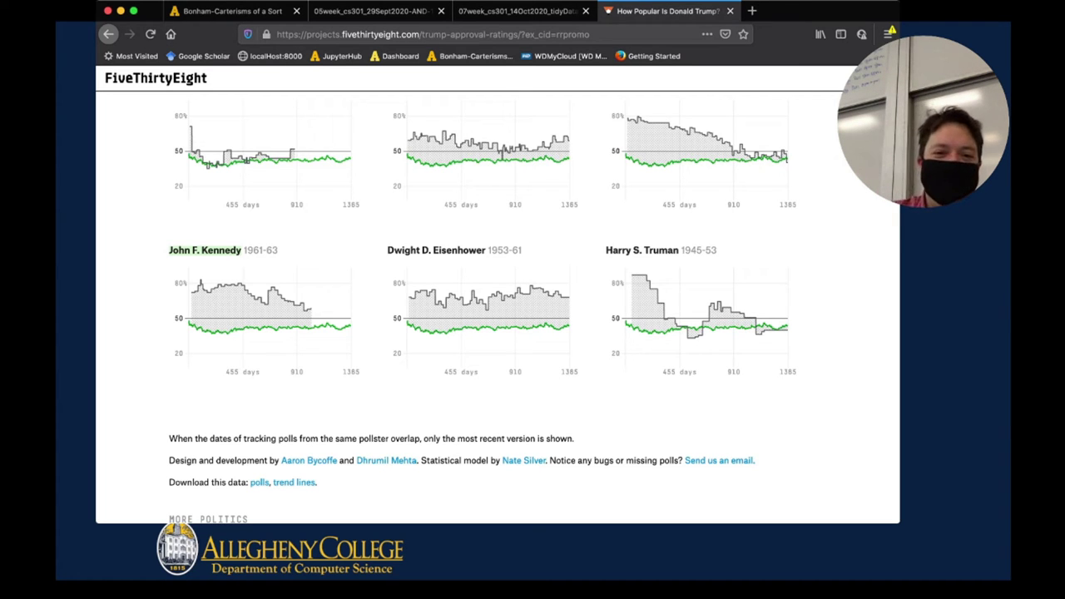
pyautogui.scroll(5, 499, 308)
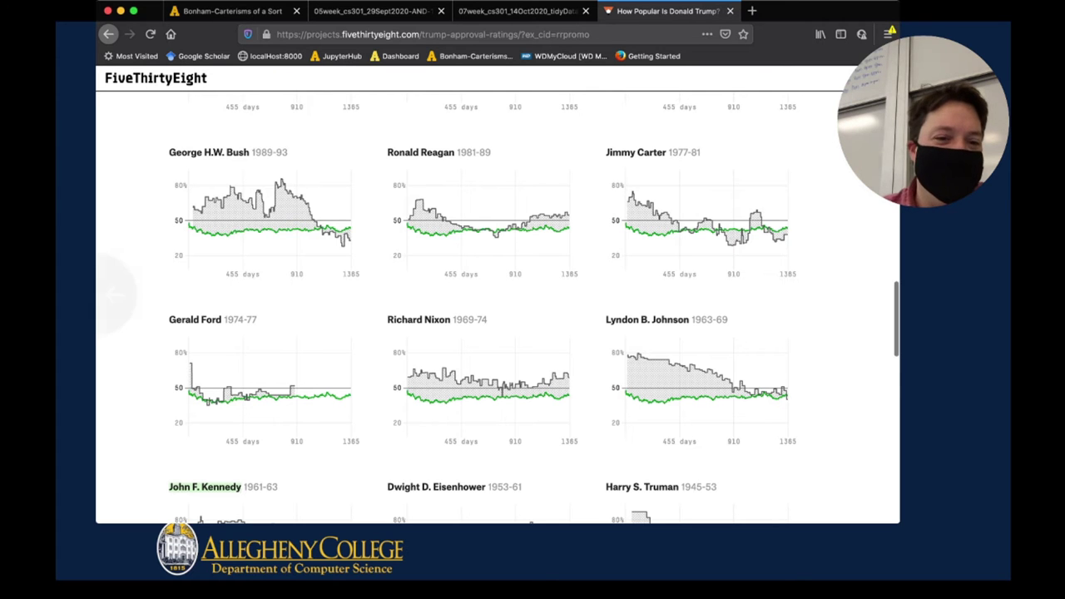
# Find the data download links beneath the presidential comparison charts and request the polls dataset
pyautogui.scroll(-5, 499, 316)
pyautogui.scroll(-18, 497, 306)
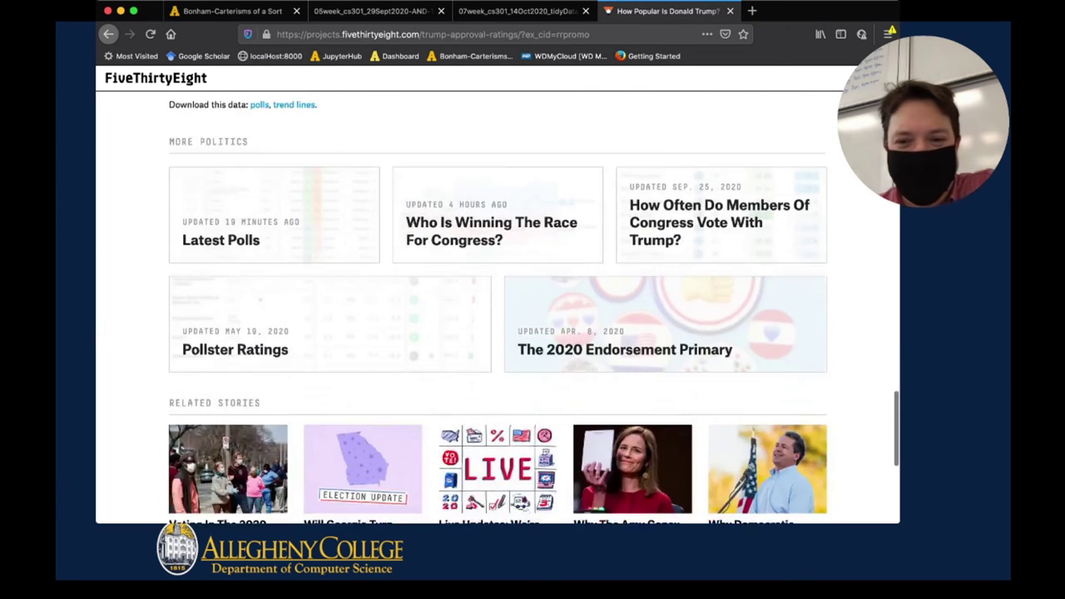
pyautogui.scroll(10, 498, 308)
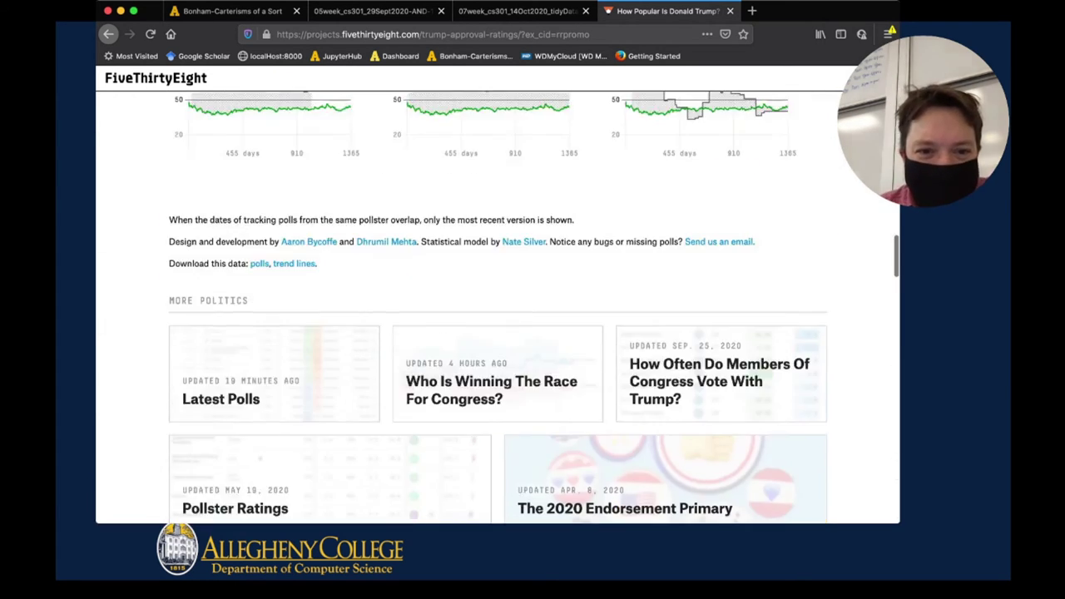
pyautogui.moveTo(169, 312); pyautogui.dragTo(317, 312)
pyautogui.click(317, 312)
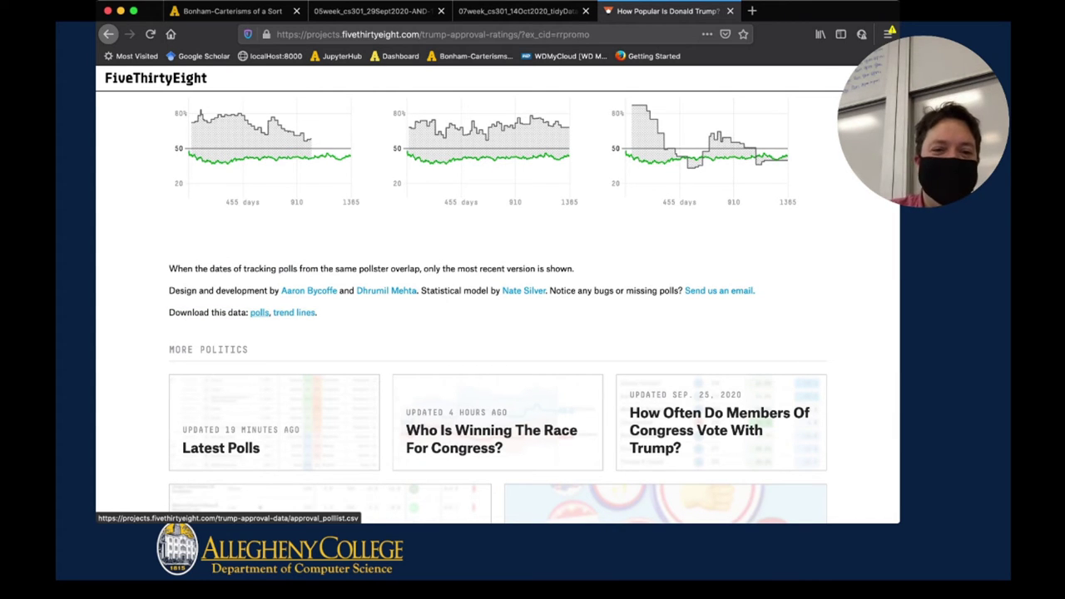
pyautogui.click(260, 312)
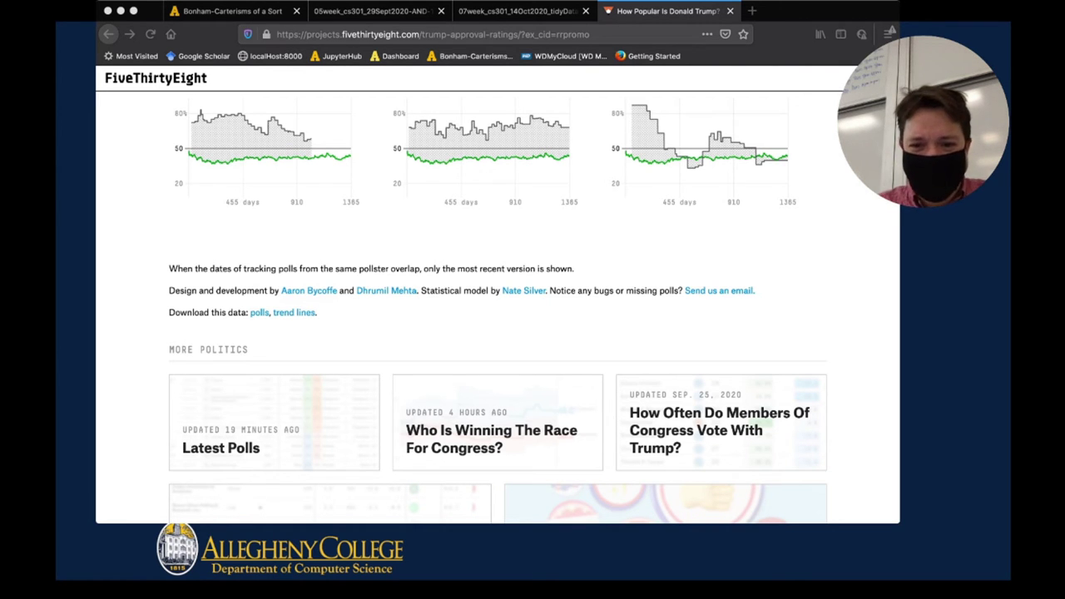
pyautogui.click(260, 312)
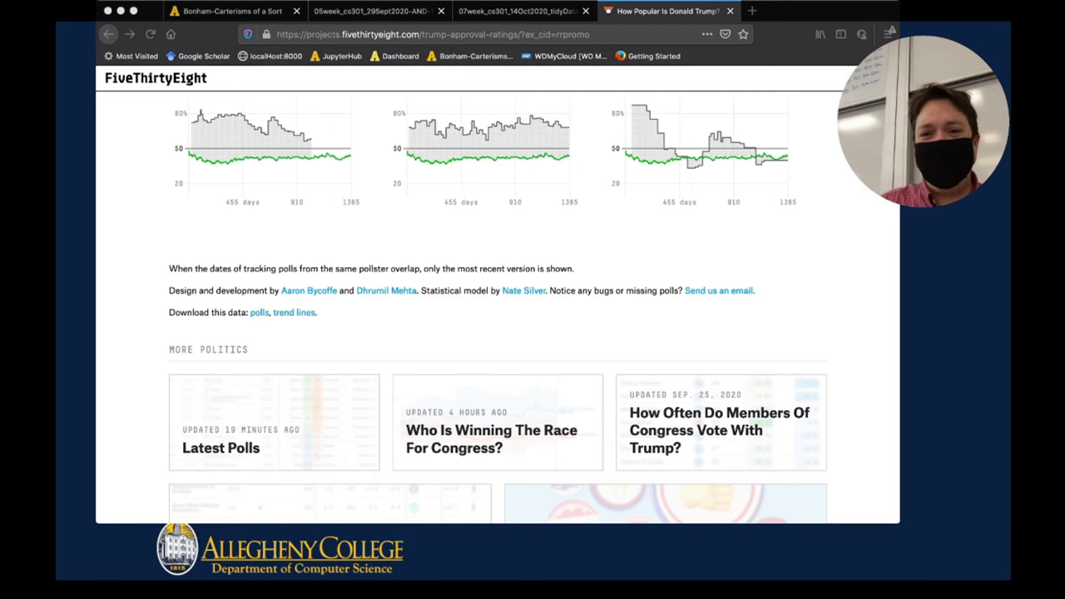
# Switch to RStudio and run library(tidyverse) and rm(list = ls()) from trumpPollAnalysis_i.R
pyautogui.hotkey('ctrl', 'Right')
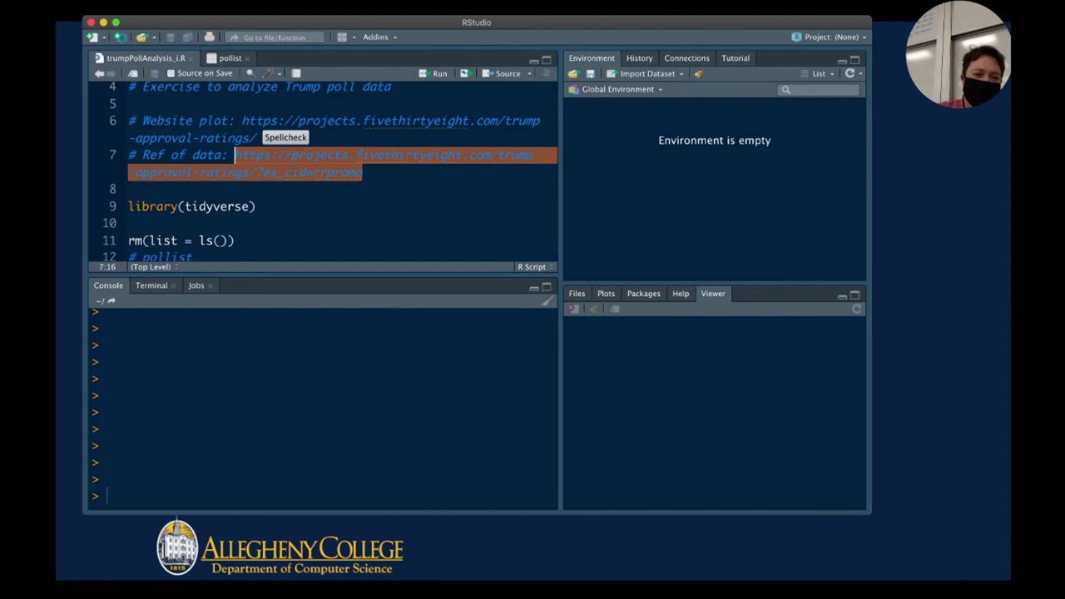
pyautogui.click(129, 189)
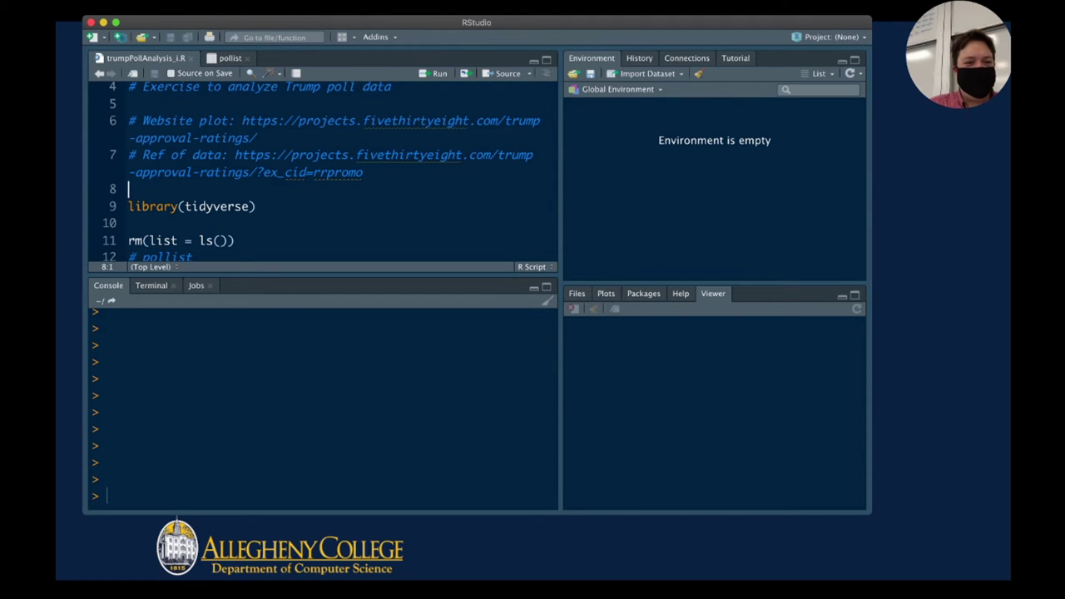
pyautogui.click(257, 206)
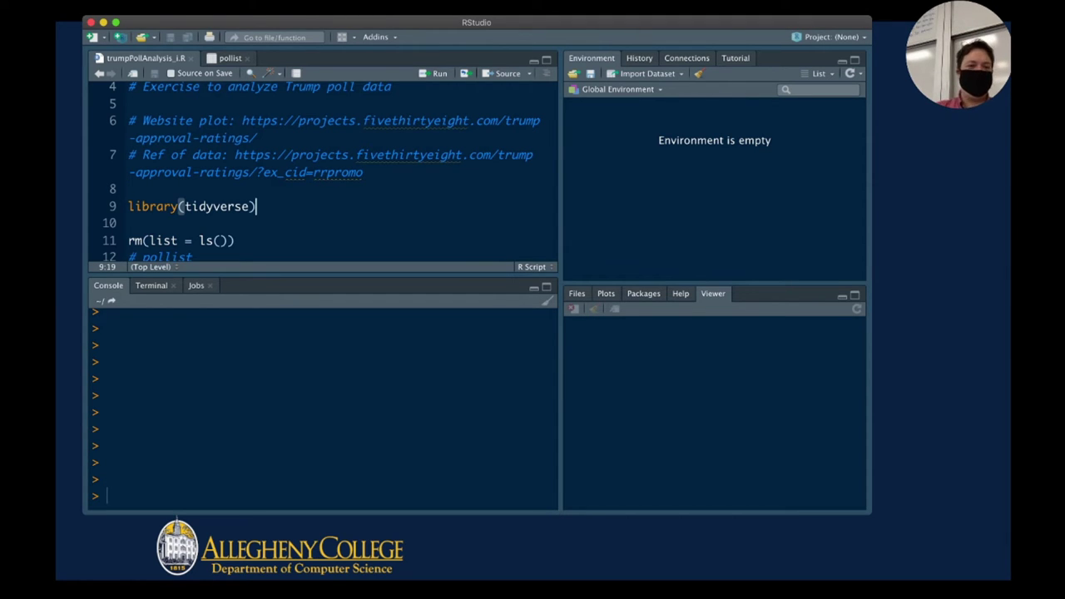
pyautogui.click(129, 189)
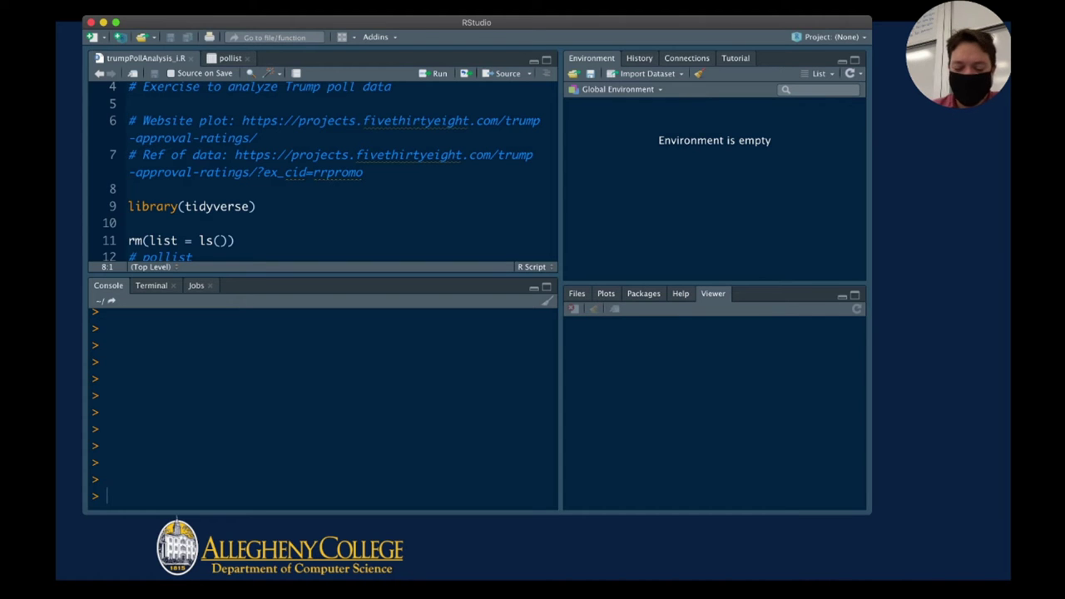
pyautogui.press('super+Return')
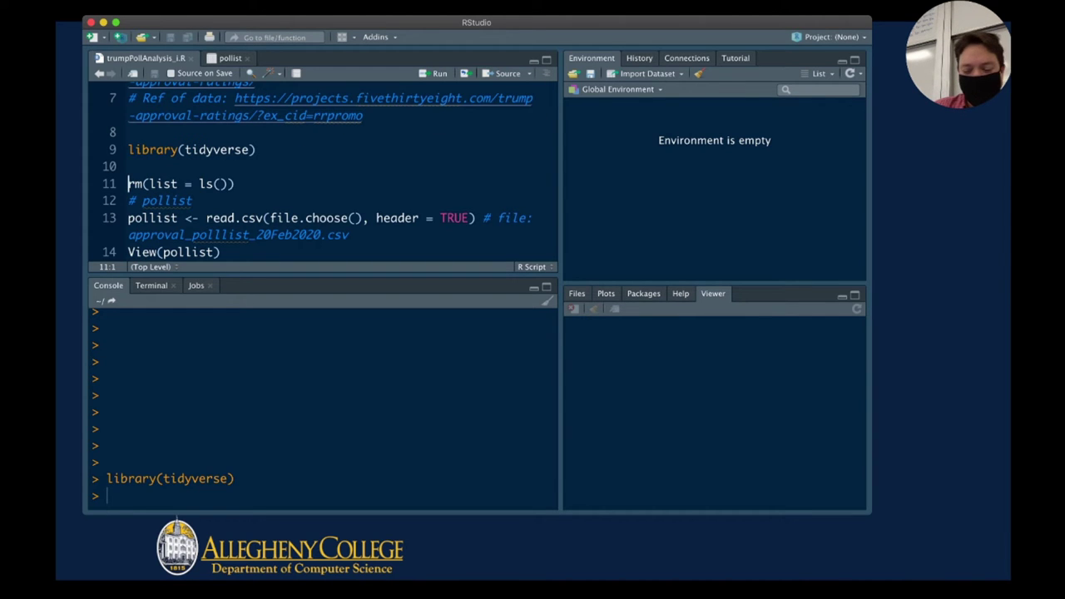
pyautogui.press('super+Return')
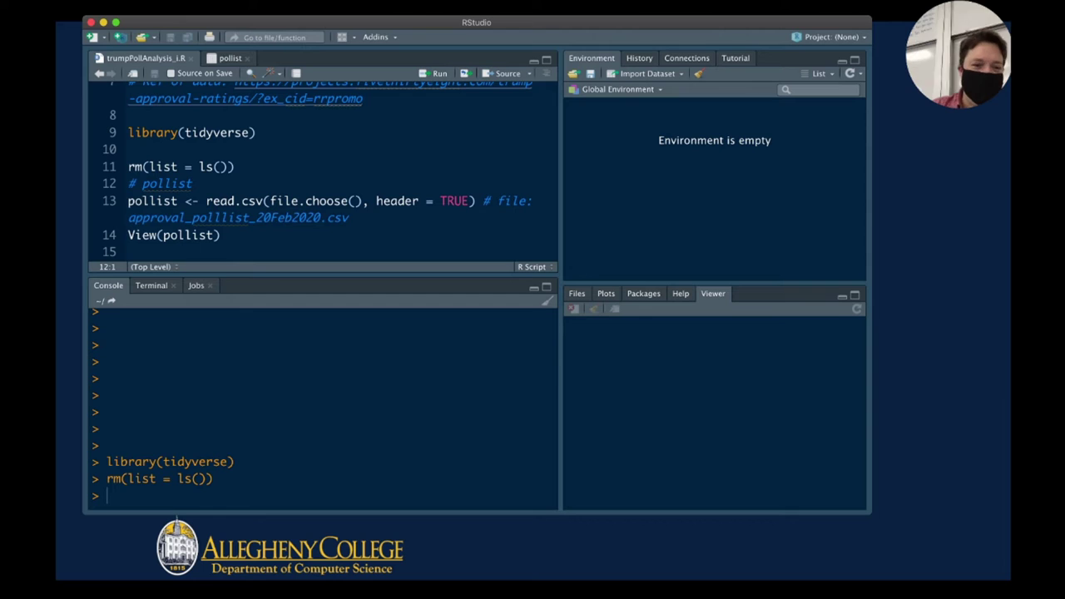
pyautogui.press('super+Return')
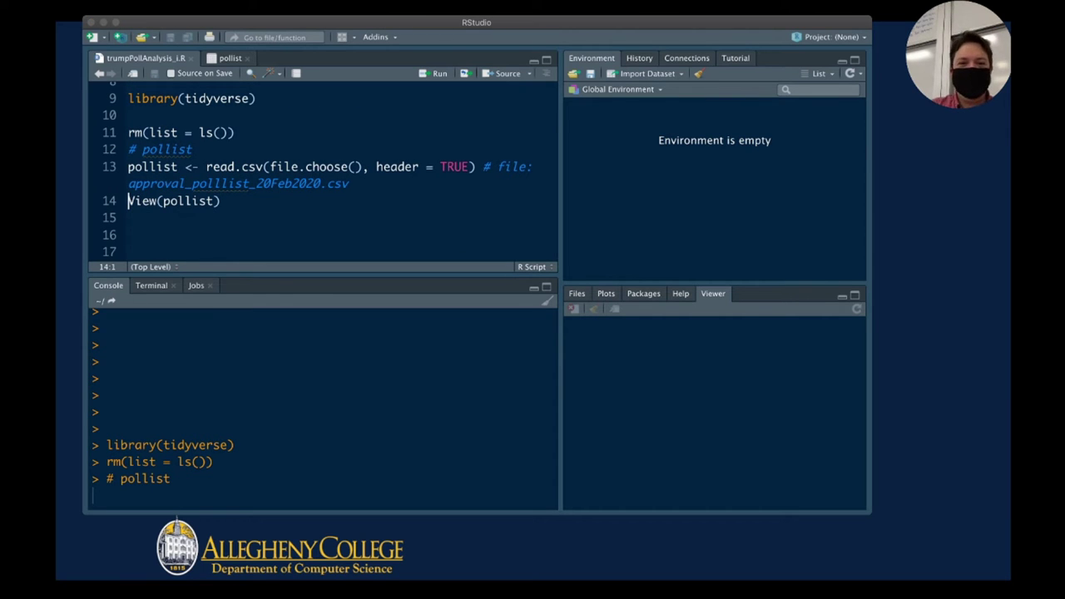
pyautogui.press('Escape')
pyautogui.click(142, 133)
pyautogui.hotkey('shift', 'End')
pyautogui.hotkey('shift', 'Home')
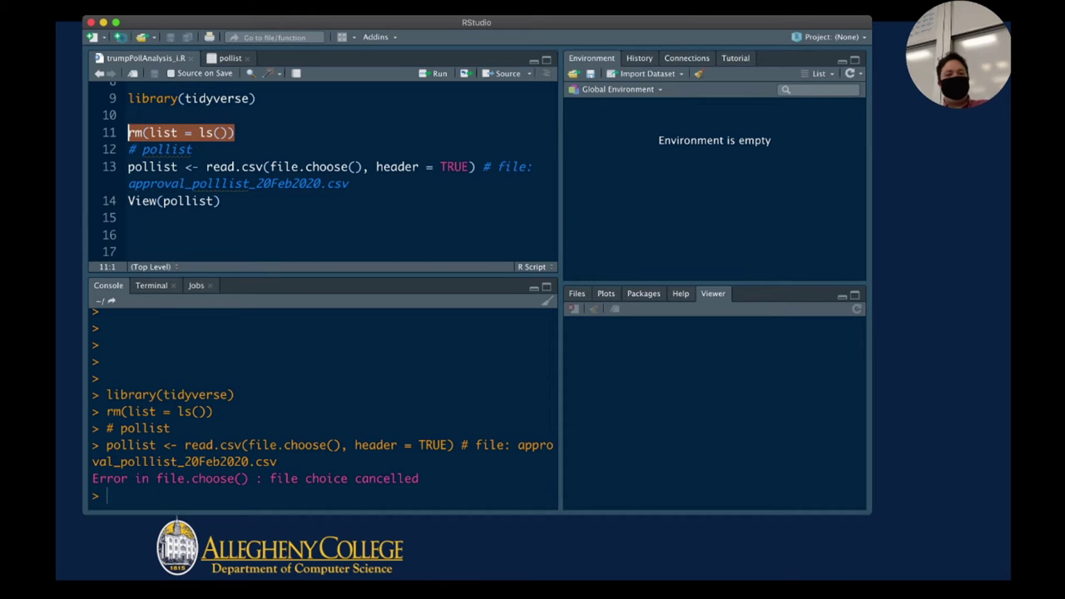
pyautogui.press('End')
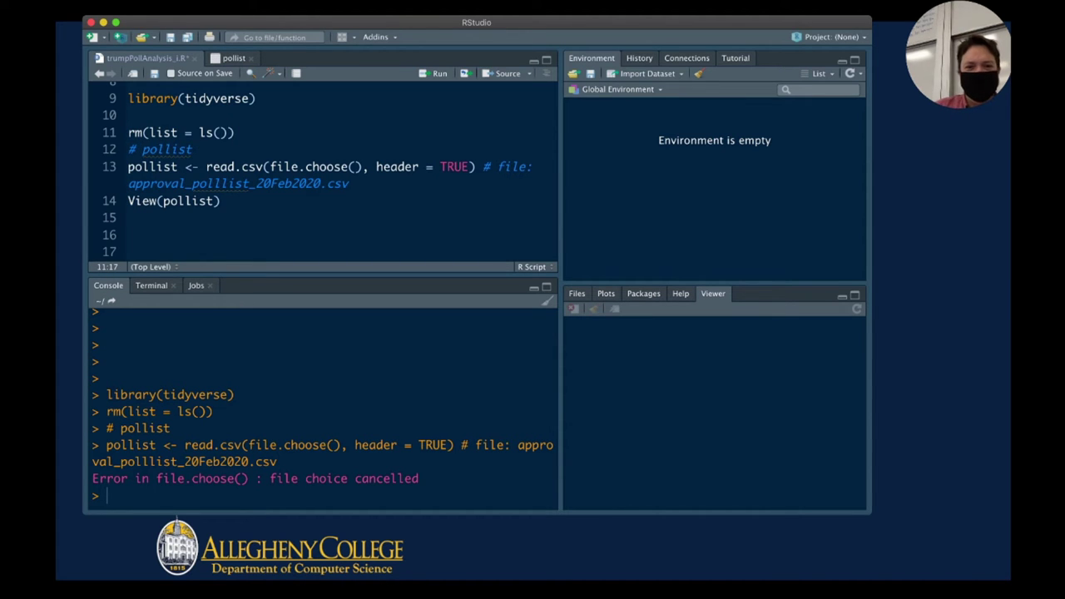
# Rerun the library(tidyverse) line and the workspace-clearing rm(list = ls()) line of the script
pyautogui.click(257, 98)
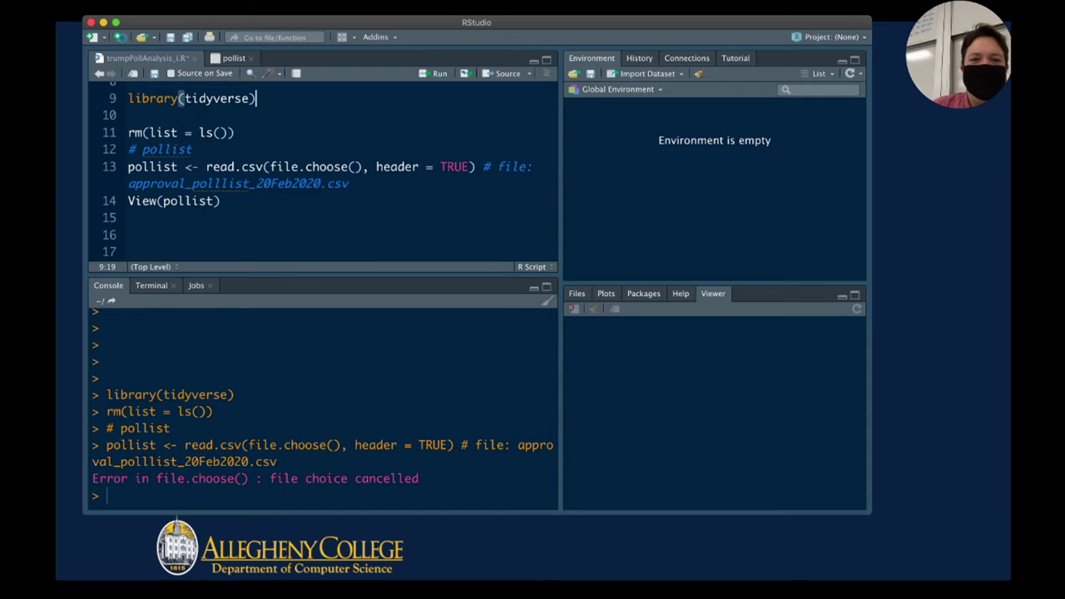
pyautogui.press('super+Return')
pyautogui.press('super+Return')
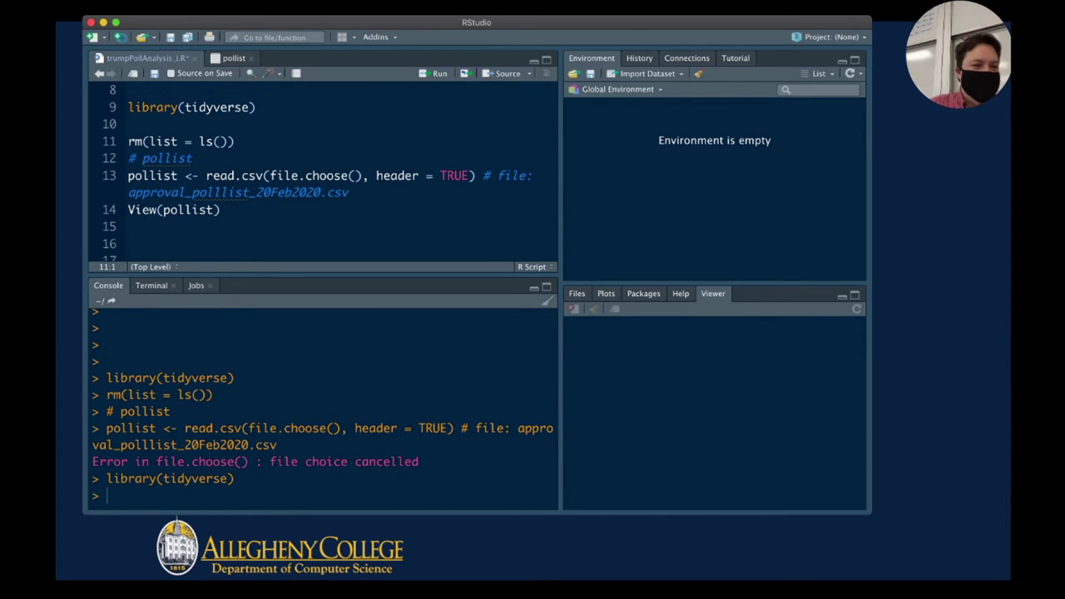
# Examine the read.csv() call on line 13, including its file.choose() argument and the file name comment
pyautogui.moveTo(206, 176); pyautogui.dragTo(483, 175)
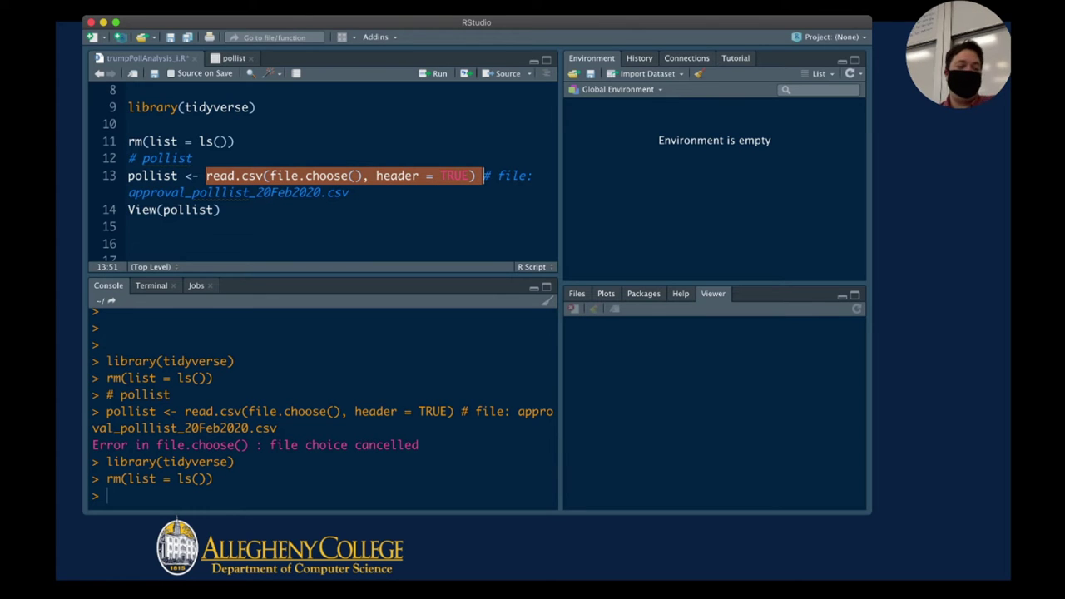
pyautogui.click(214, 193)
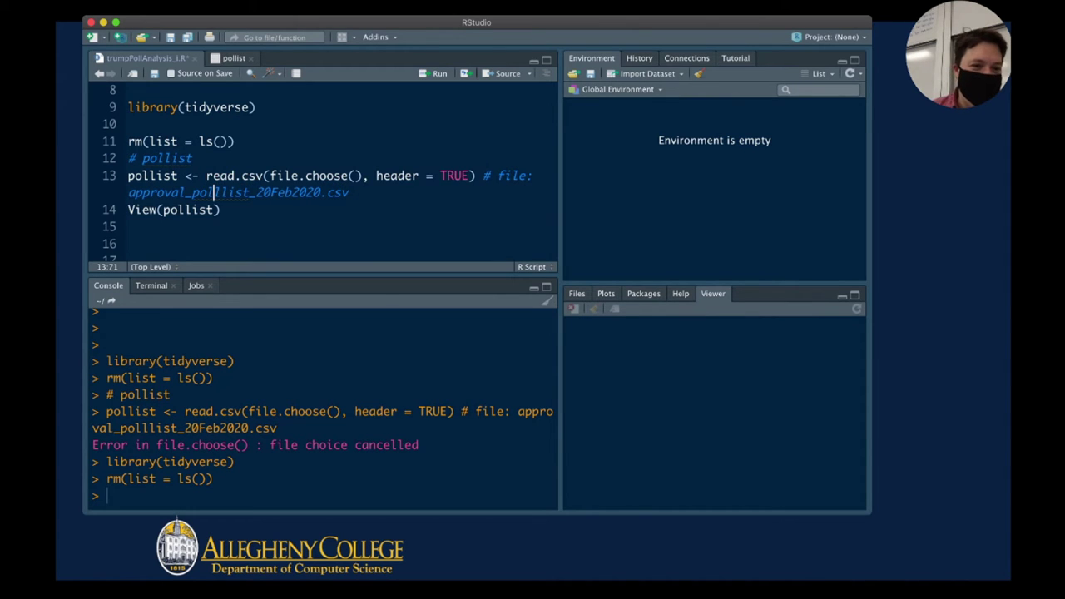
pyautogui.moveTo(206, 175); pyautogui.dragTo(265, 176)
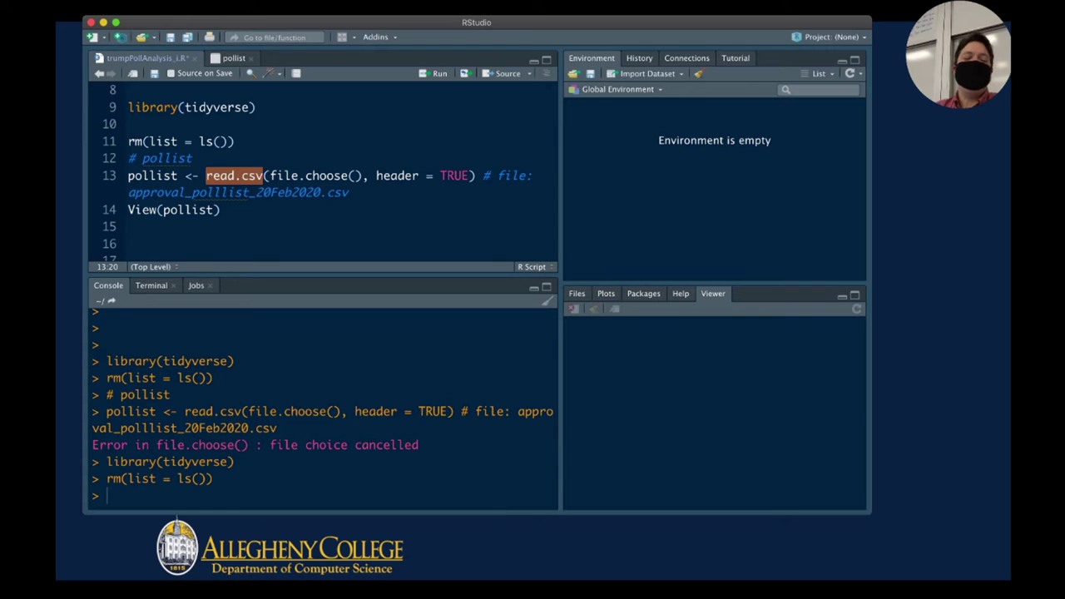
pyautogui.moveTo(265, 176)
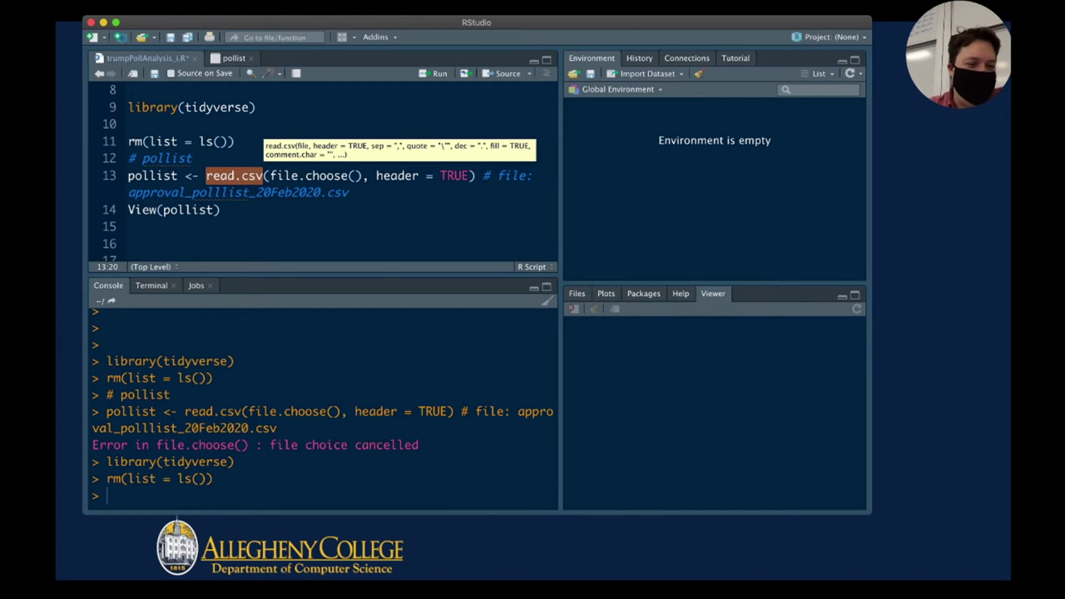
pyautogui.click(320, 192)
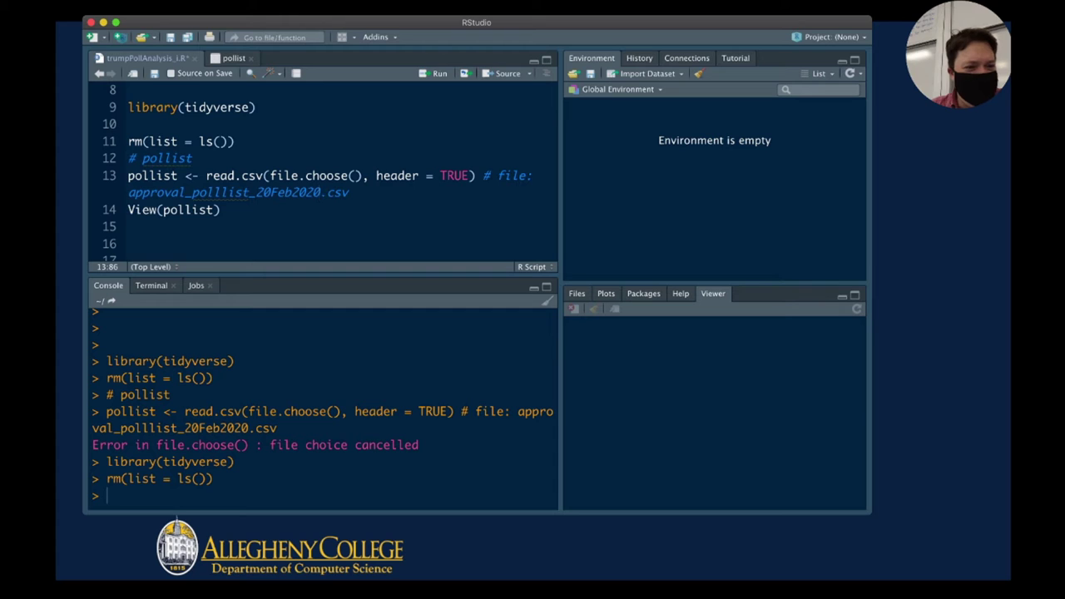
pyautogui.moveTo(206, 175); pyautogui.dragTo(264, 175)
pyautogui.click(284, 175)
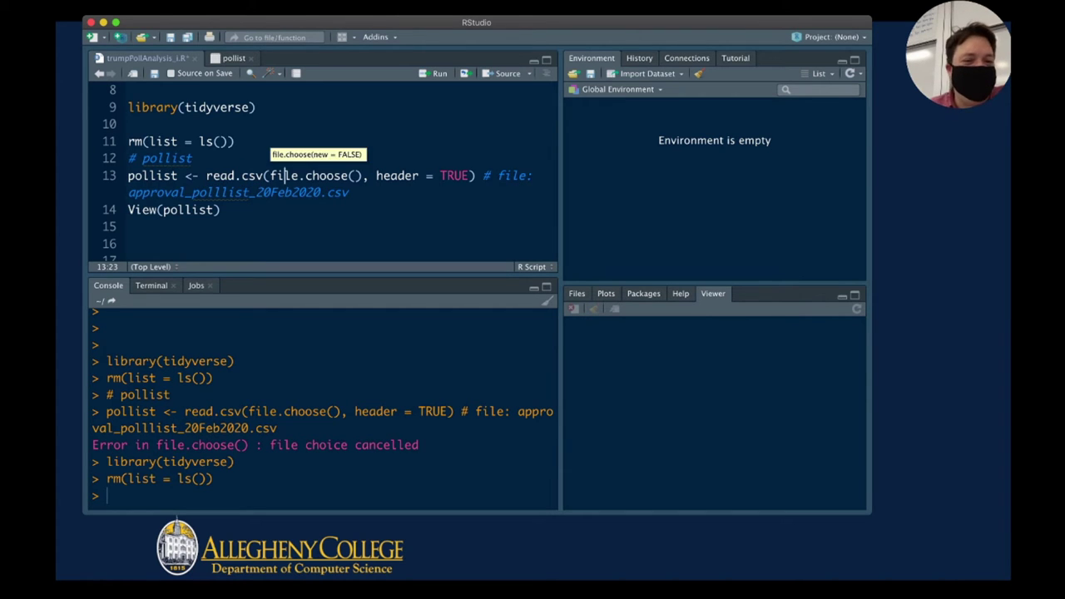
pyautogui.moveTo(271, 176); pyautogui.dragTo(363, 175)
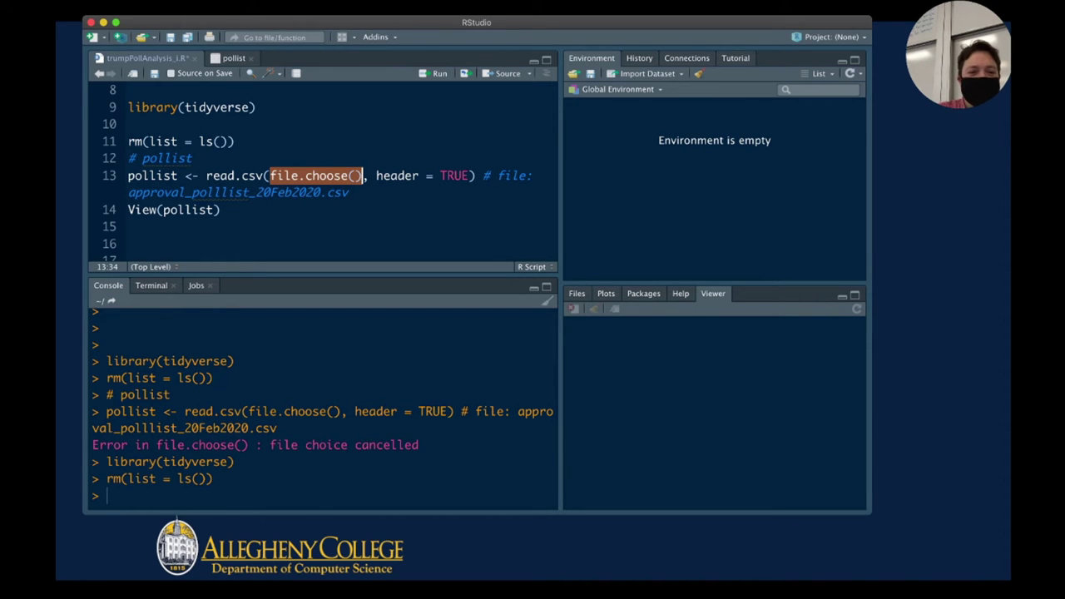
# Examine the read.csv function name and the header = TRUE argument on line 13 of the script
pyautogui.moveTo(205, 176); pyautogui.dragTo(265, 176)
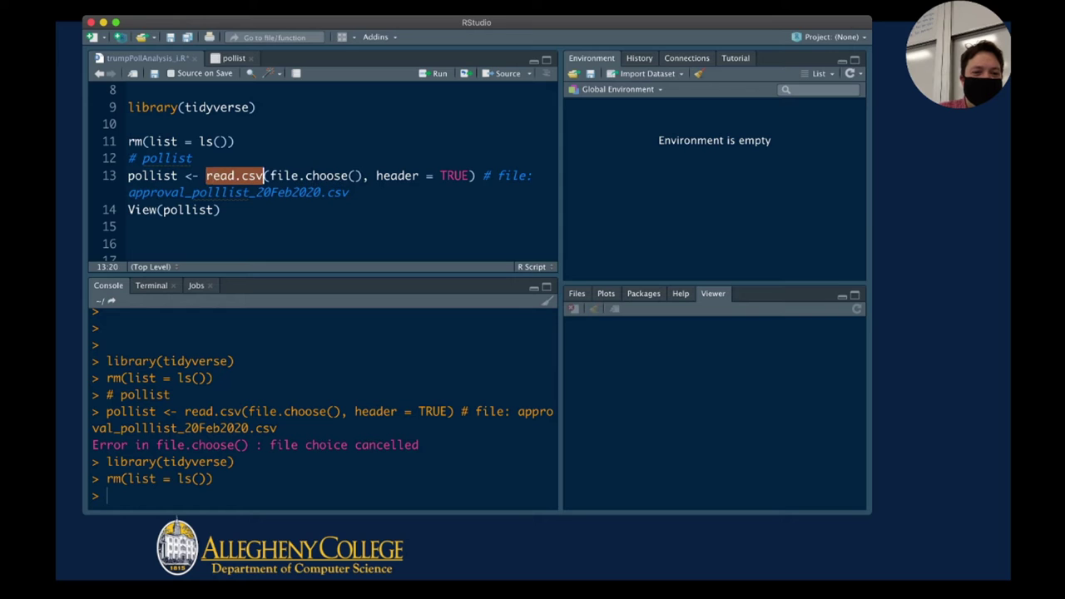
pyautogui.moveTo(376, 176); pyautogui.dragTo(471, 175)
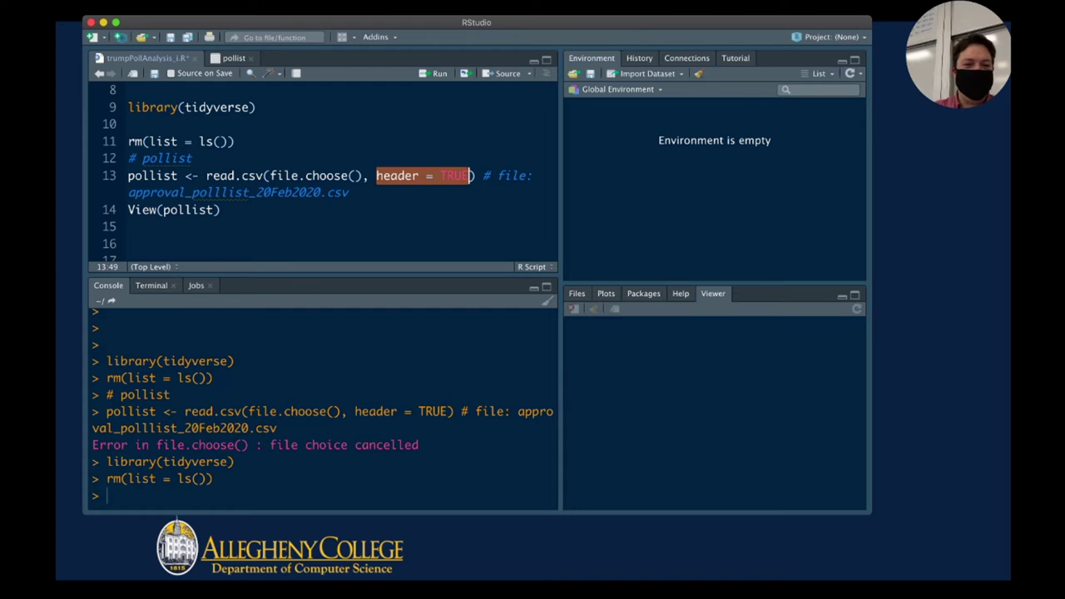
pyautogui.keyDown('shift'); pyautogui.click(455, 175); pyautogui.keyUp('shift')
pyautogui.moveTo(455, 176); pyautogui.dragTo(471, 176)
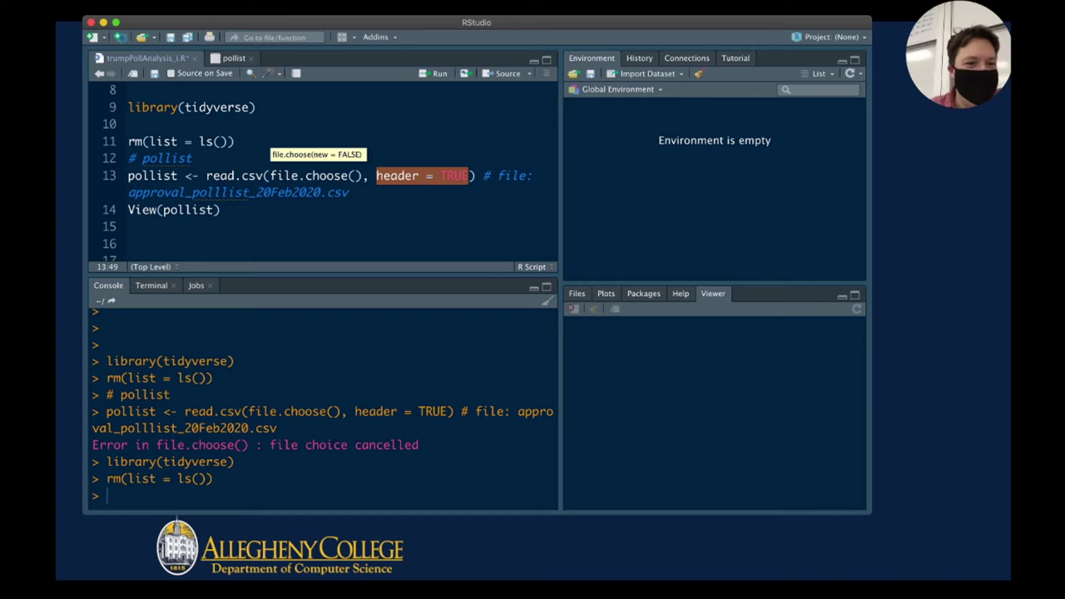
pyautogui.click(199, 176)
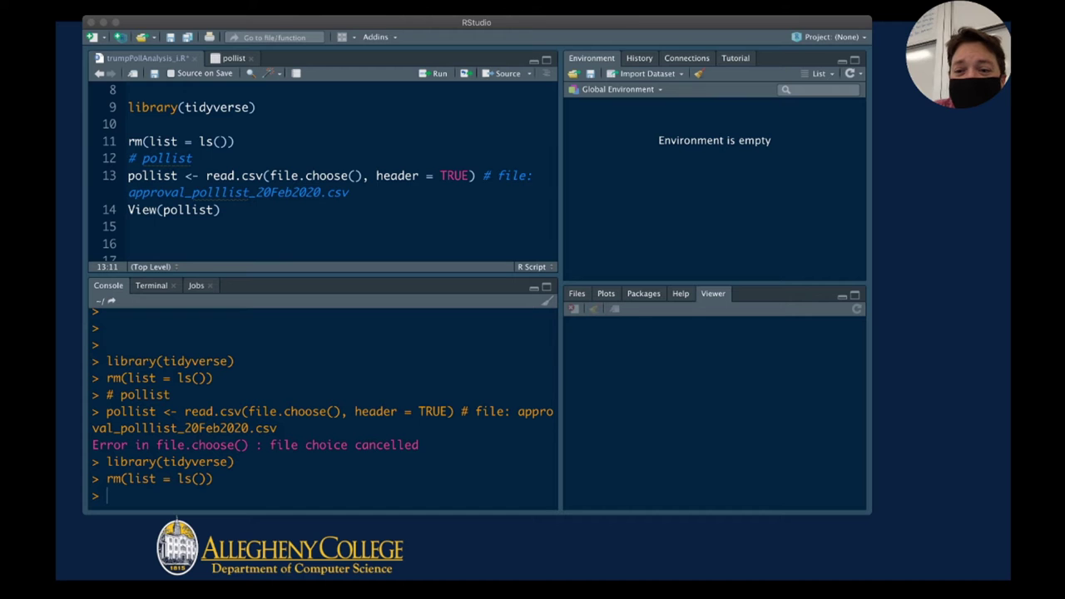
# Switch to the FiveThirtyEight approval page in the browser and request the polls dataset download
pyautogui.press('Return')
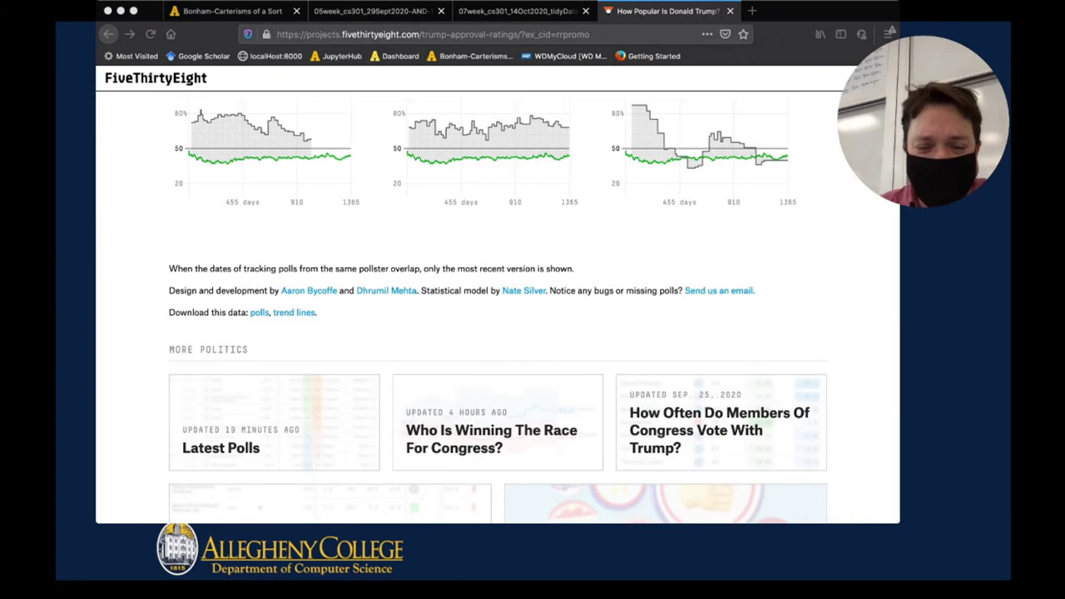
pyautogui.click(259, 312)
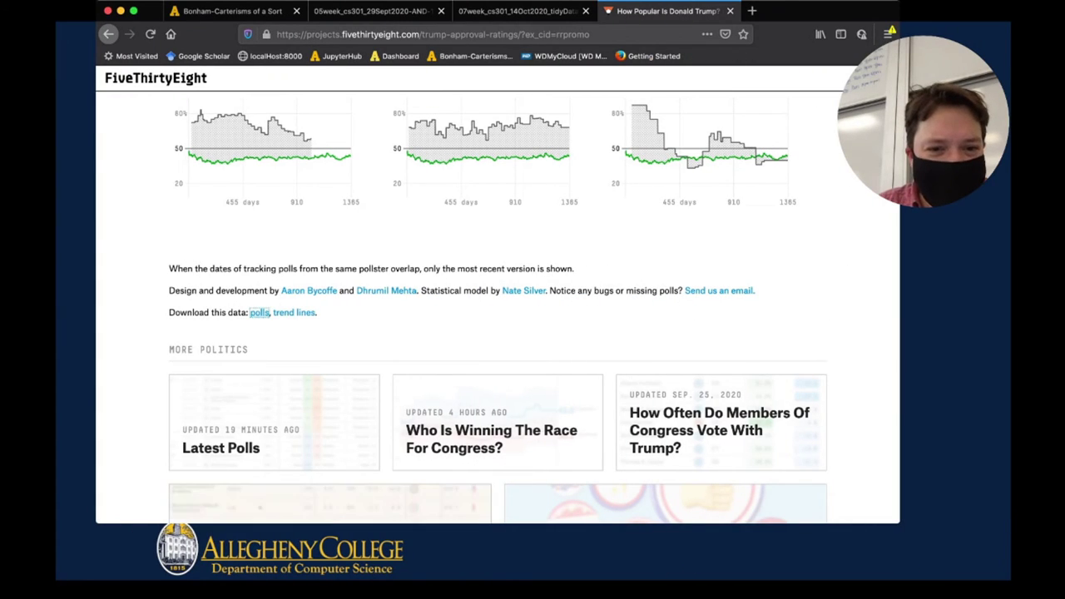
pyautogui.tripleClick(259, 312)
pyautogui.moveTo(318, 312); pyautogui.dragTo(169, 268)
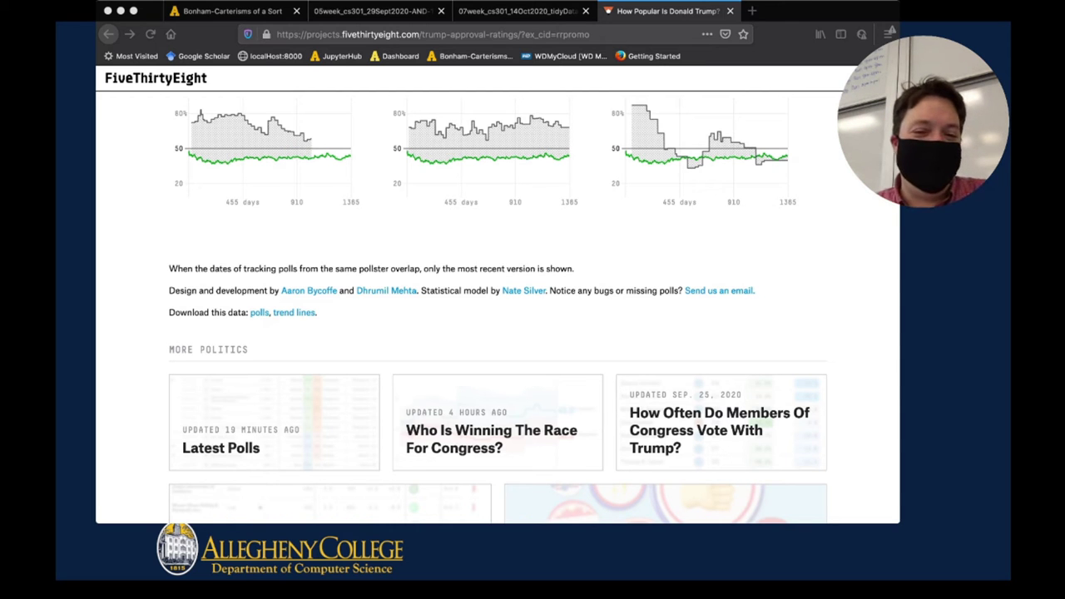
pyautogui.click(258, 312)
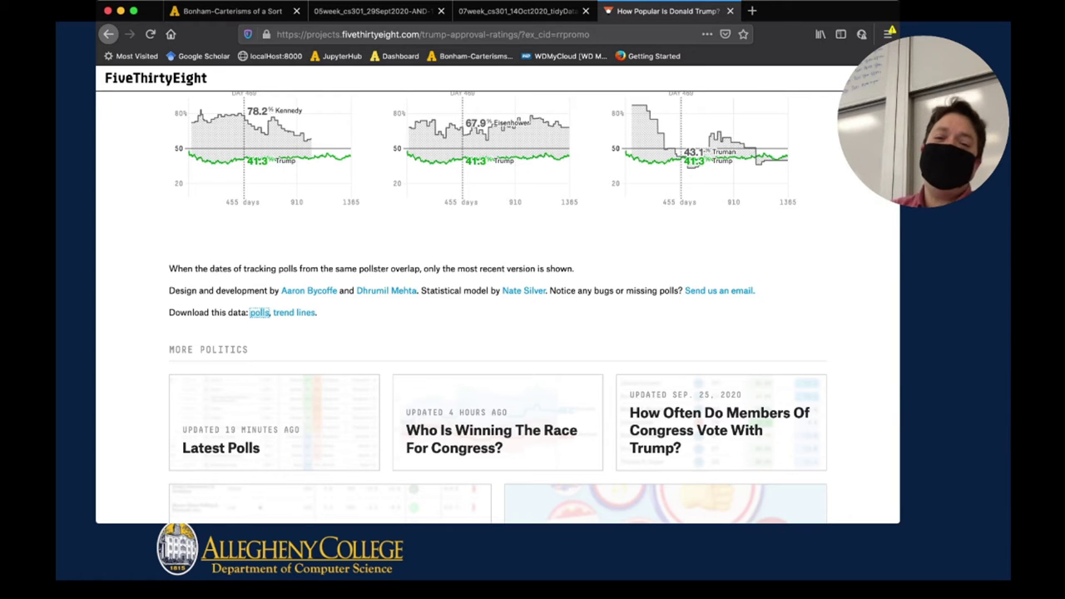
pyautogui.tripleClick(241, 312)
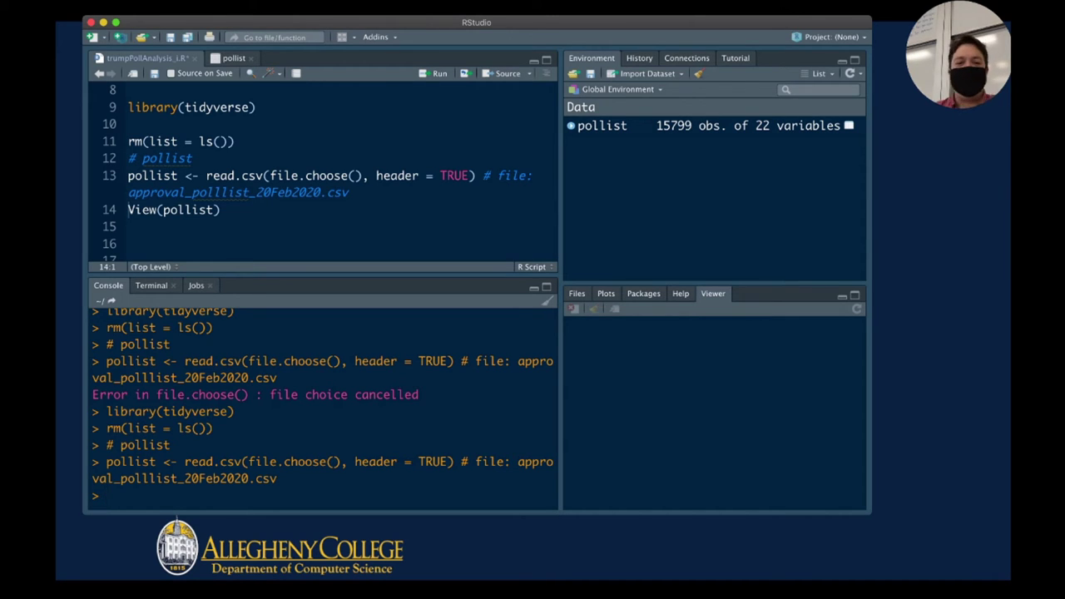
# Switch to RStudio, review the pollist assignment and file name comment on line 13, and run View(pollist) on line 14
pyautogui.click(222, 210)
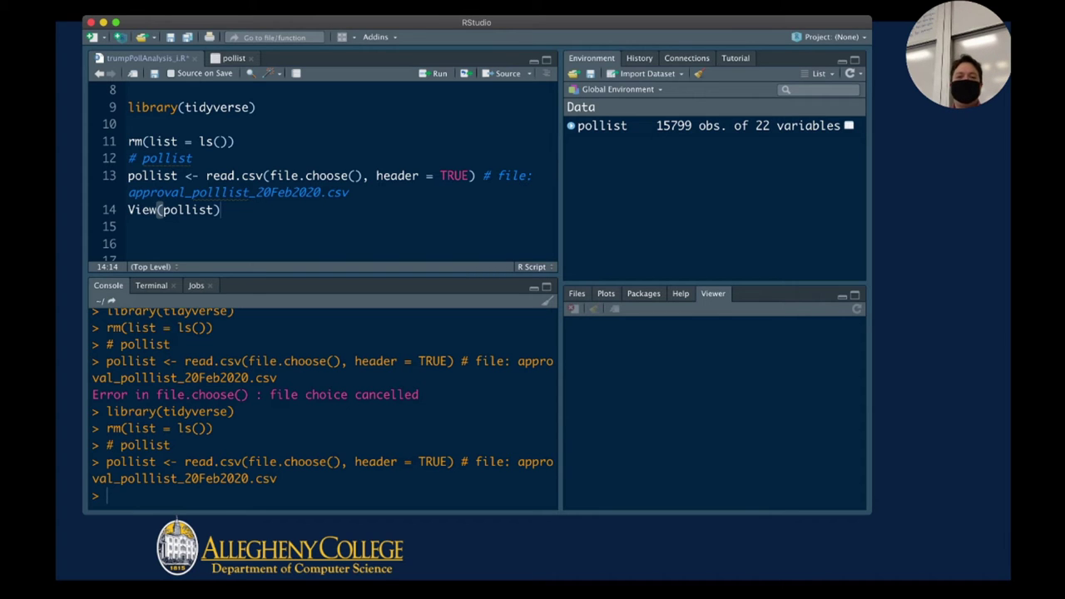
pyautogui.press('Up')
pyautogui.press('Up')
pyautogui.press('Home')
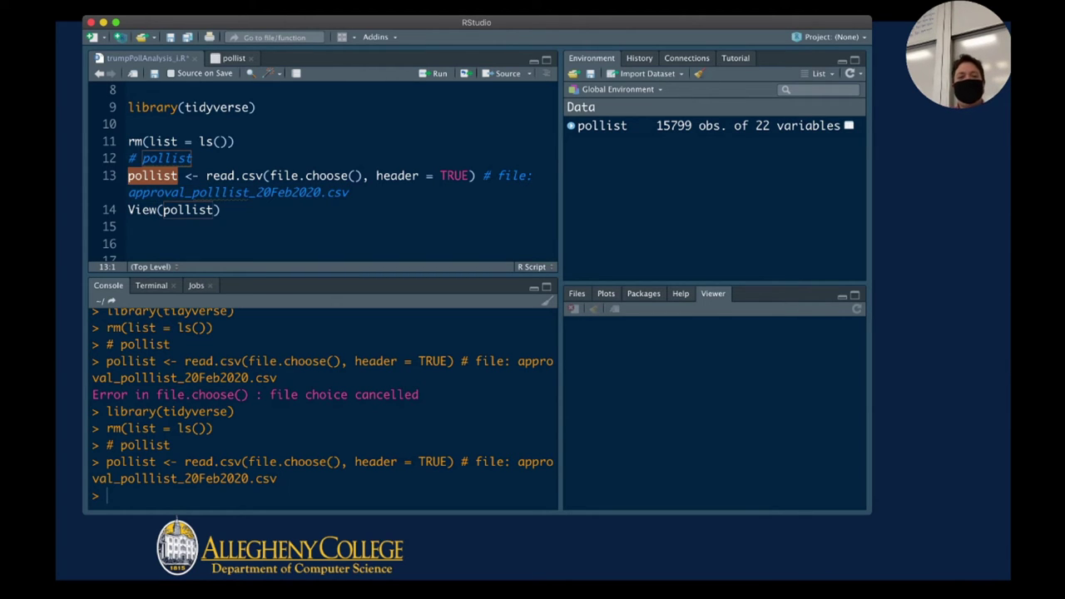
pyautogui.press('End')
pyautogui.hotkey('shift', 'Home')
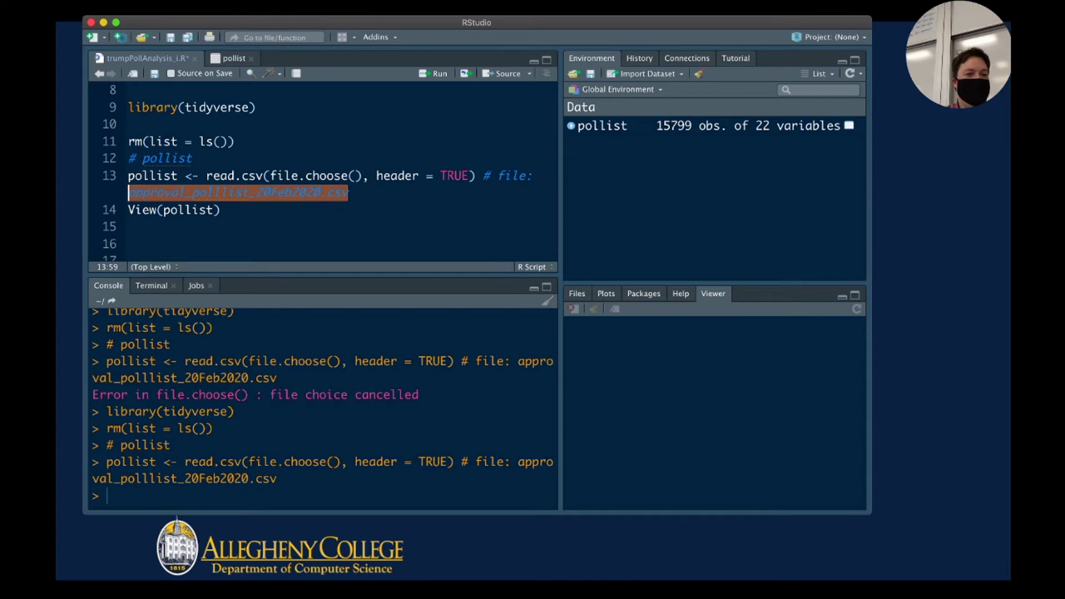
pyautogui.hotkey('shift', 'Home')
pyautogui.press('Down')
pyautogui.press('Down')
pyautogui.press('Up')
pyautogui.press('End')
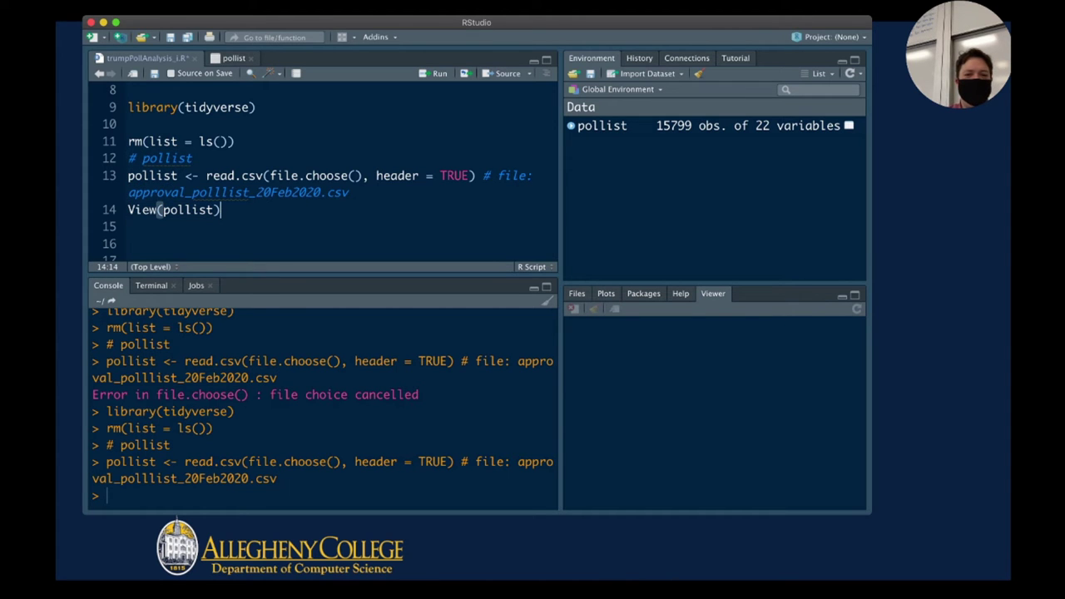
pyautogui.press('super+Return')
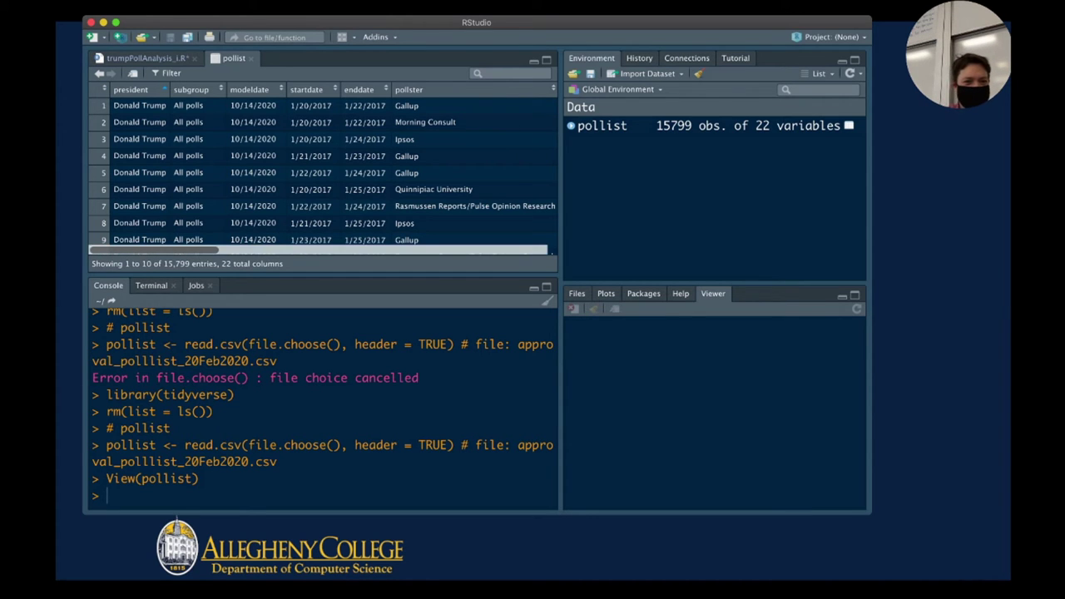
# Return to the trumpPollAnalysis_i.R script and save it
pyautogui.hotkey('ctrl', 'shift', 'Tab')
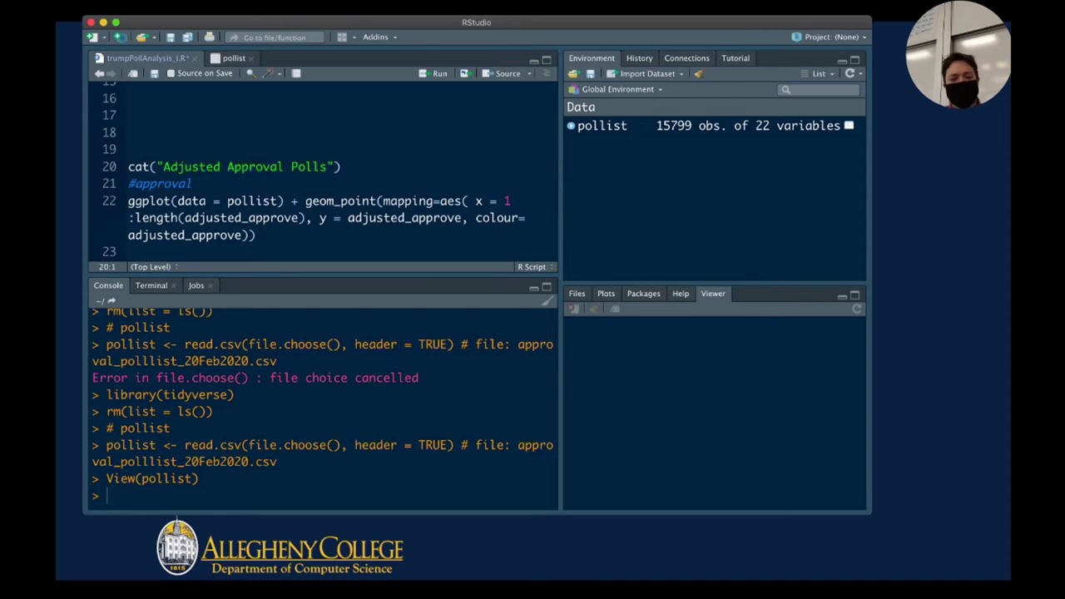
pyautogui.scroll(4, 323, 171)
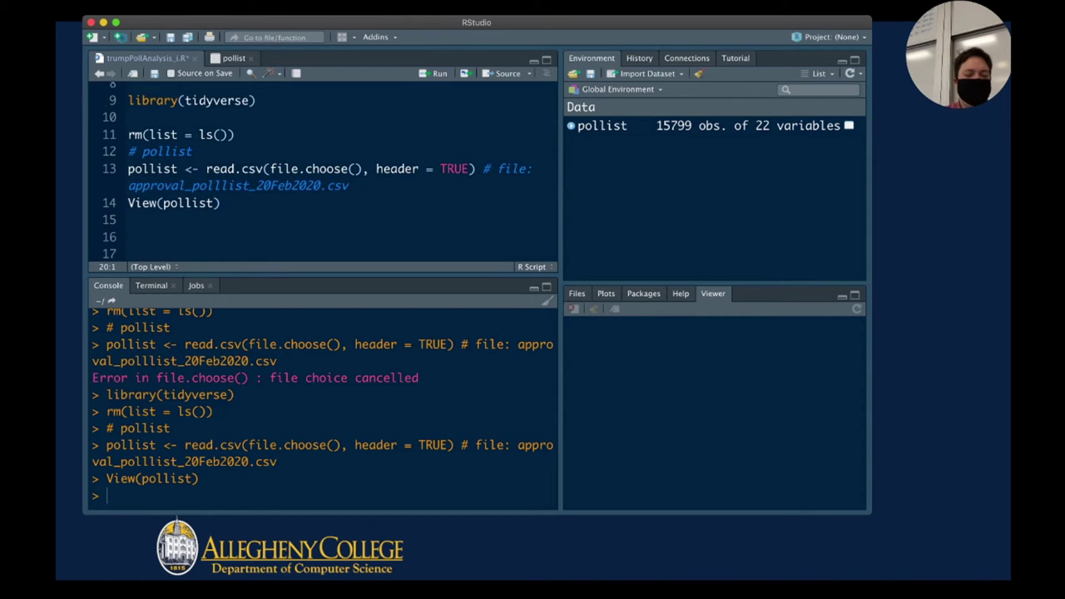
pyautogui.press('super+s')
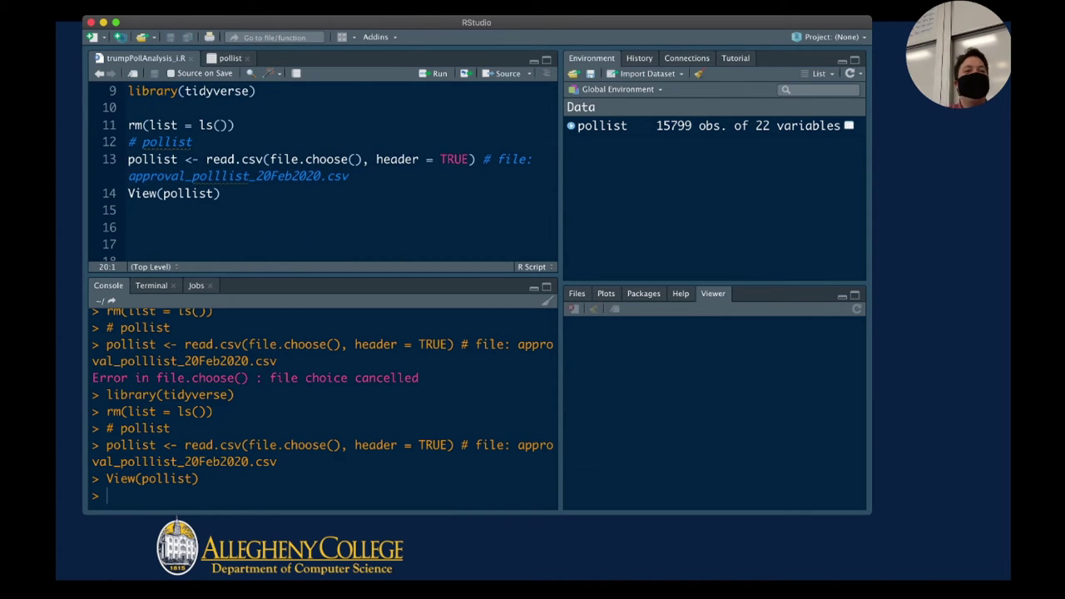
# Examine the pollist data table, including its subgroup, date and pollster columns
pyautogui.hotkey('ctrl', 'Tab')
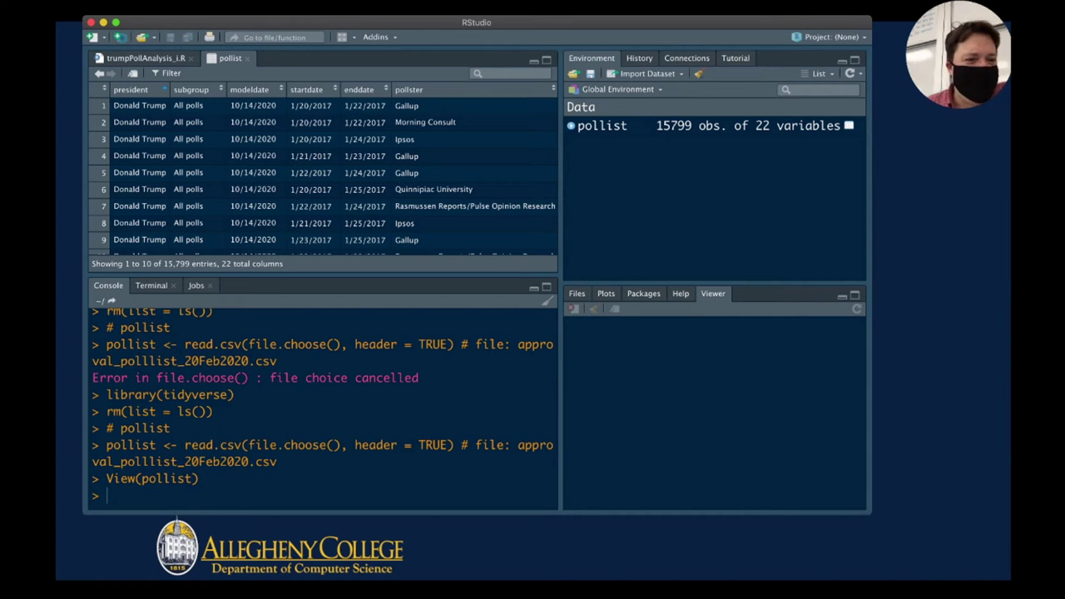
pyautogui.scroll(-2, 323, 172)
pyautogui.scroll(2, 323, 172)
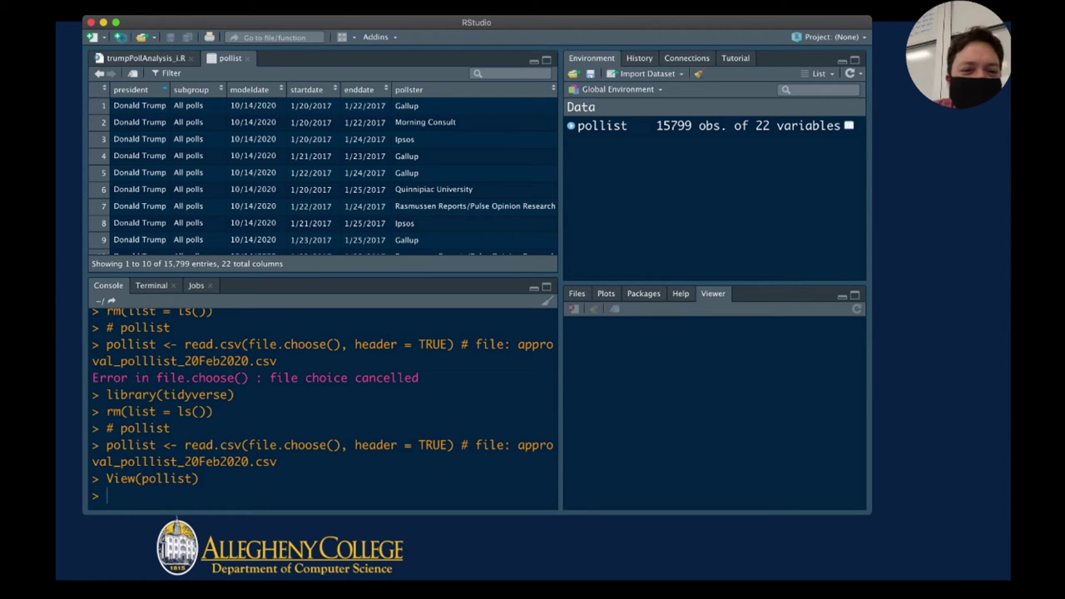
pyautogui.moveTo(420, 106); pyautogui.dragTo(201, 106)
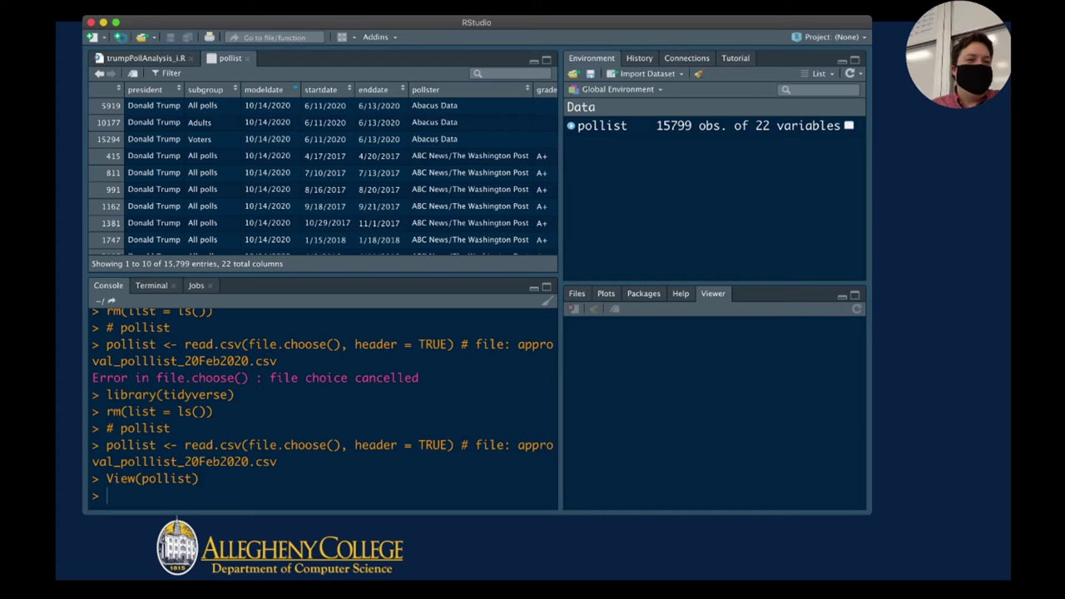
# Close the pollist data table and reopen it by rerunning View(pollist) on line 14
pyautogui.press('super+w')
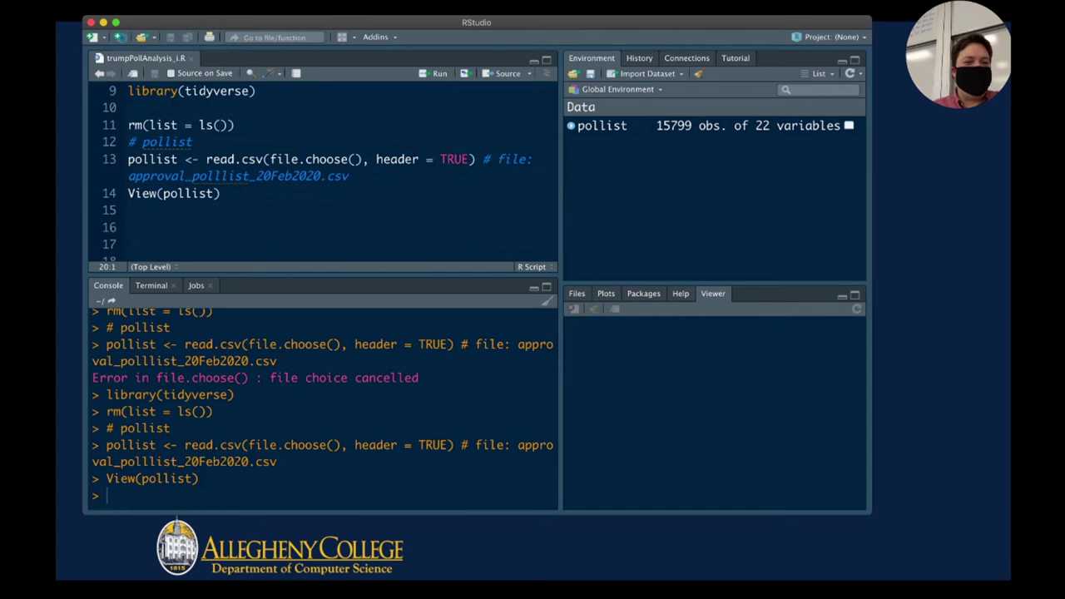
pyautogui.click(221, 193)
pyautogui.press('super+Return')
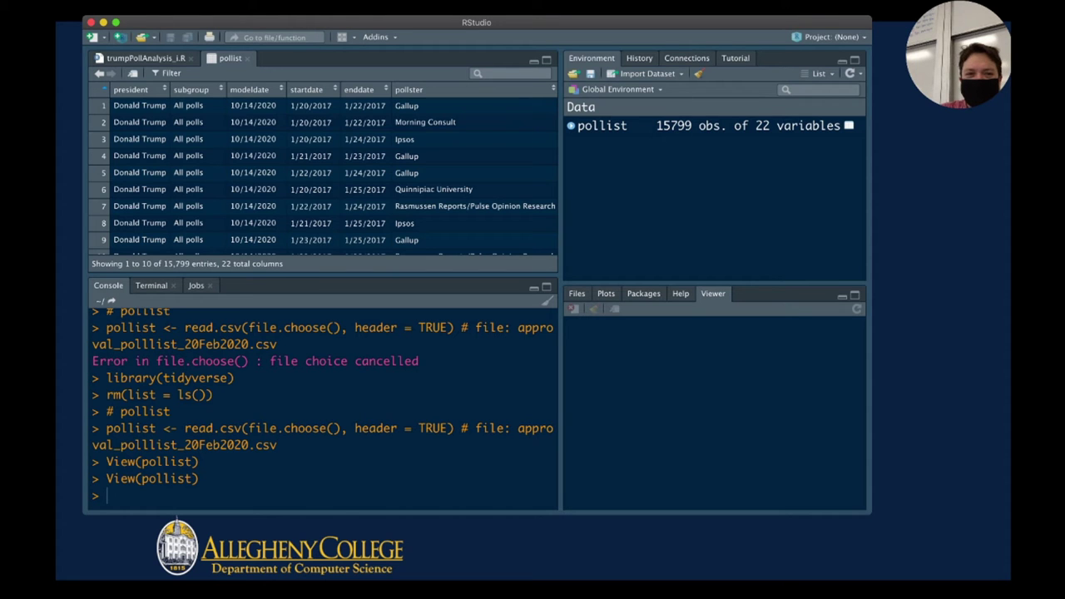
# Run the cat("Adjusted Approval Polls") and ggplot geom_point lines 20 to 22 of the script and enlarge the plot area
pyautogui.hotkey('ctrl', 'shift', 'Tab')
pyautogui.click(290, 166)
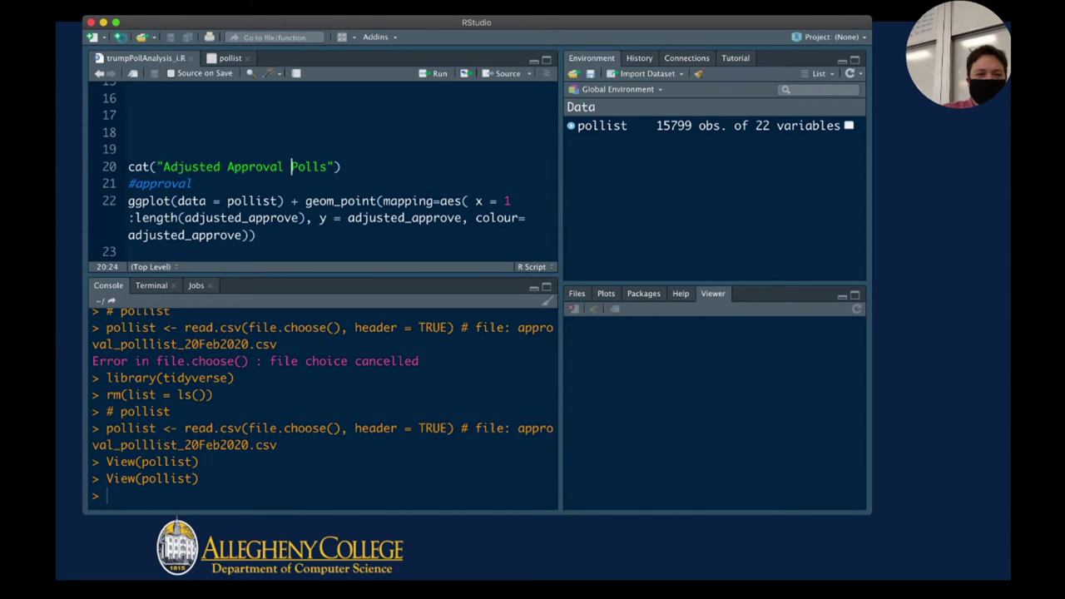
pyautogui.hotkey('ctrl', 'Return')
pyautogui.moveTo(156, 479); pyautogui.dragTo(92, 479)
pyautogui.click(271, 184)
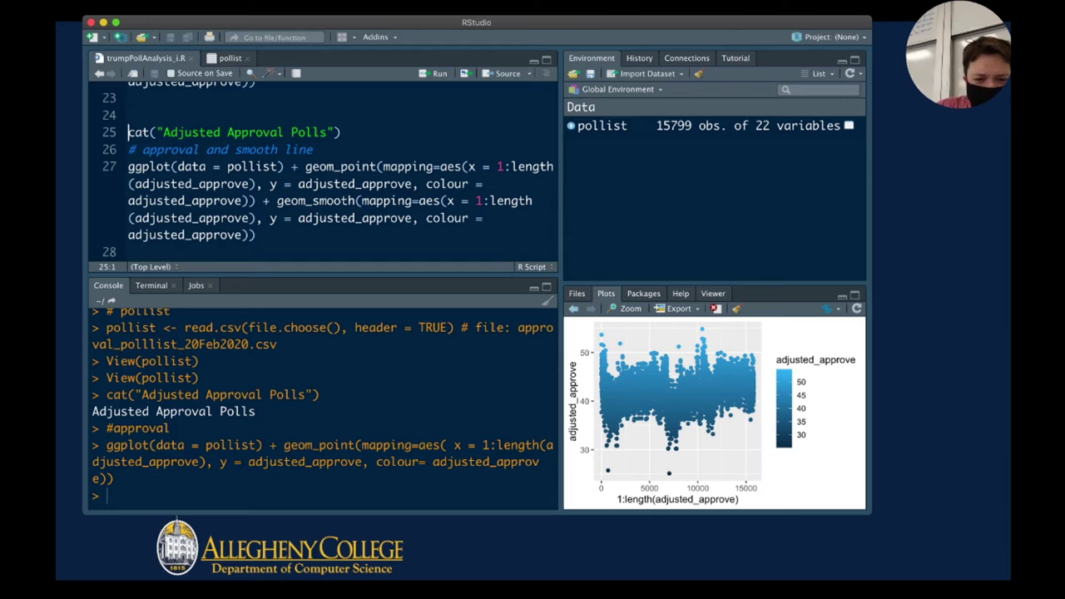
pyautogui.scroll(5, 328, 171)
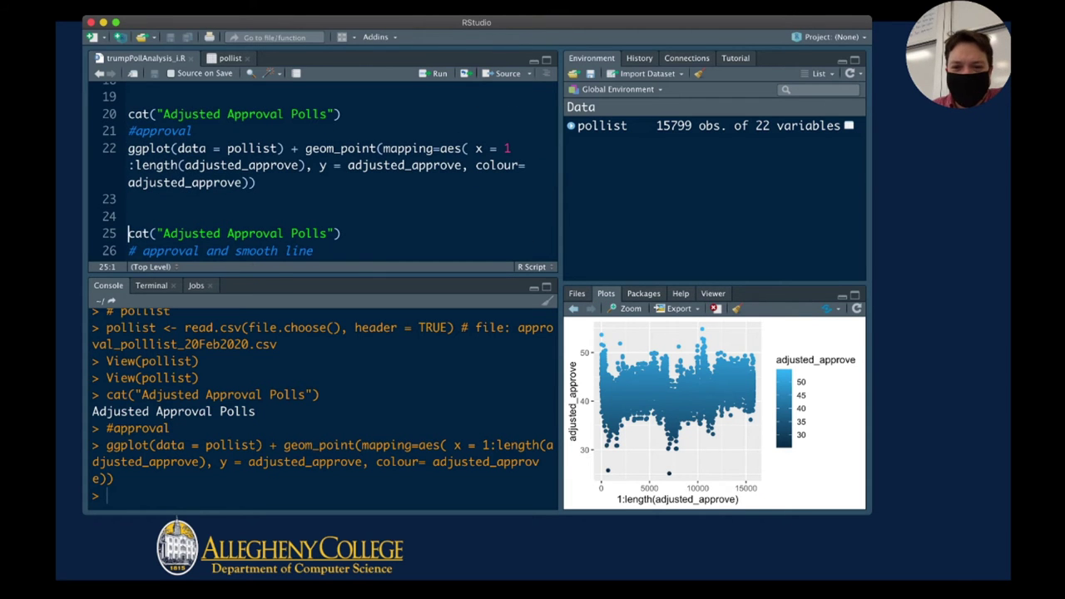
pyautogui.moveTo(714, 283); pyautogui.dragTo(714, 197)
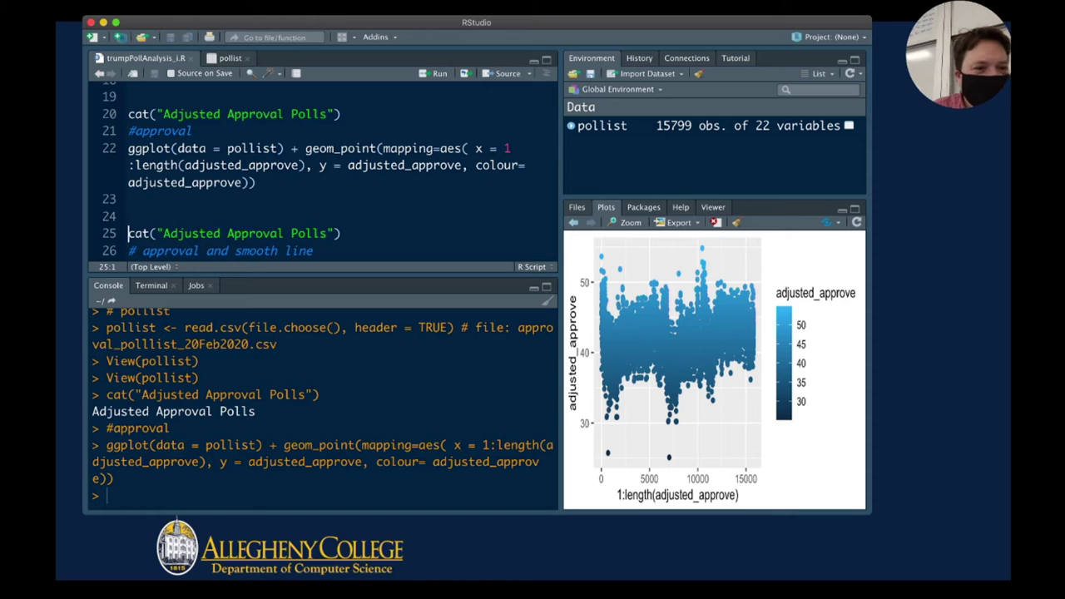
# Examine the data = pollist argument on line 22, trace it to the assignment on line 13, and inspect geom_point
pyautogui.moveTo(128, 148); pyautogui.dragTo(280, 148)
pyautogui.scroll(5, 279, 150)
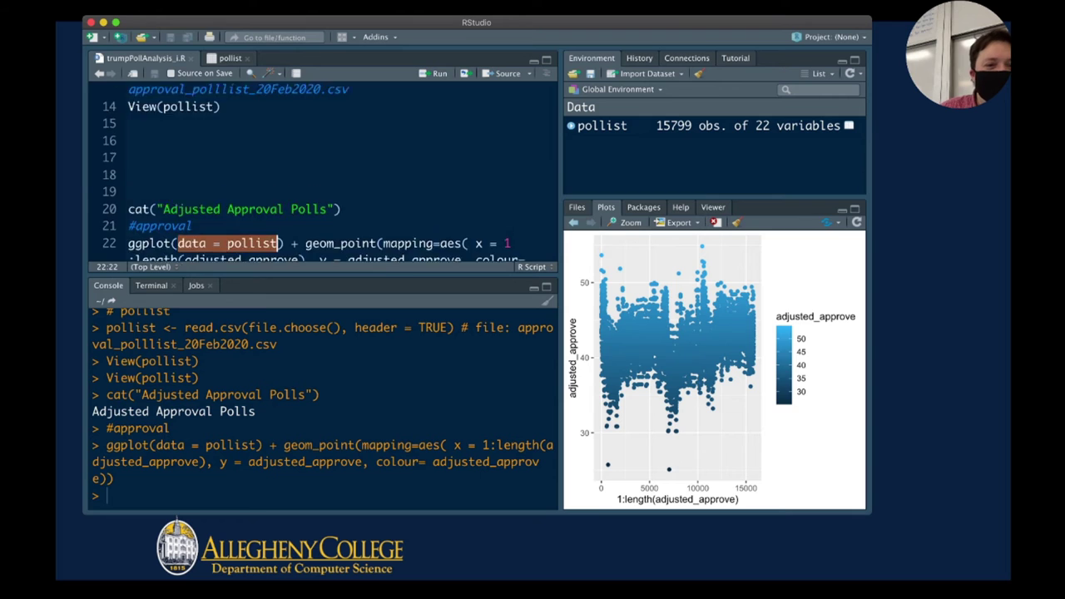
pyautogui.scroll(1, 315, 171)
pyautogui.doubleClick(152, 131)
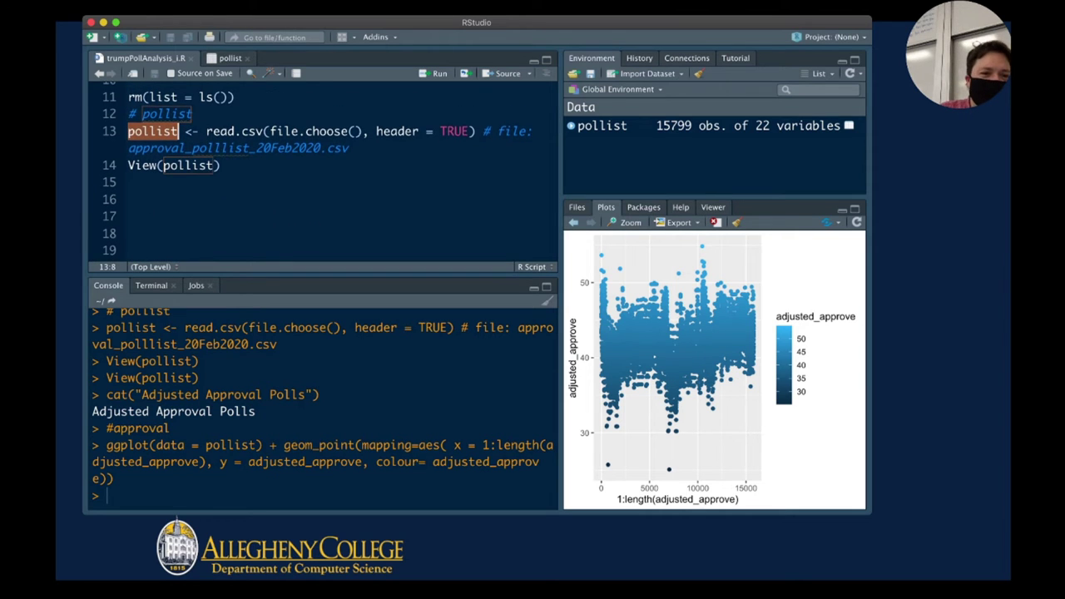
pyautogui.scroll(-5, 325, 170)
pyautogui.scroll(-4, 325, 171)
pyautogui.click(305, 151)
pyautogui.moveTo(305, 152); pyautogui.dragTo(377, 151)
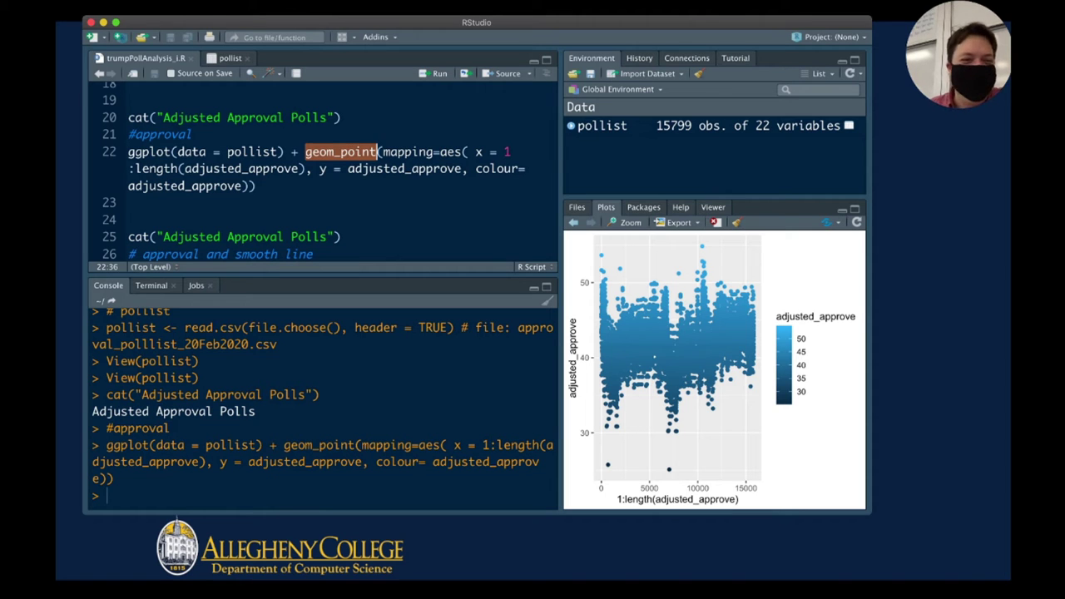
# Examine the mapping= argument inside geom_point on line 22
pyautogui.press('Right')
pyautogui.press('Right')
pyautogui.hotkey('shift', 'Right')
pyautogui.hotkey('shift', 'Right')
pyautogui.hotkey('shift', 'Right')
pyautogui.hotkey('shift', 'Right')
pyautogui.hotkey('shift', 'Right')
pyautogui.hotkey('shift', 'Right')
pyautogui.hotkey('shift', 'Right')
pyautogui.hotkey('shift', 'Right')
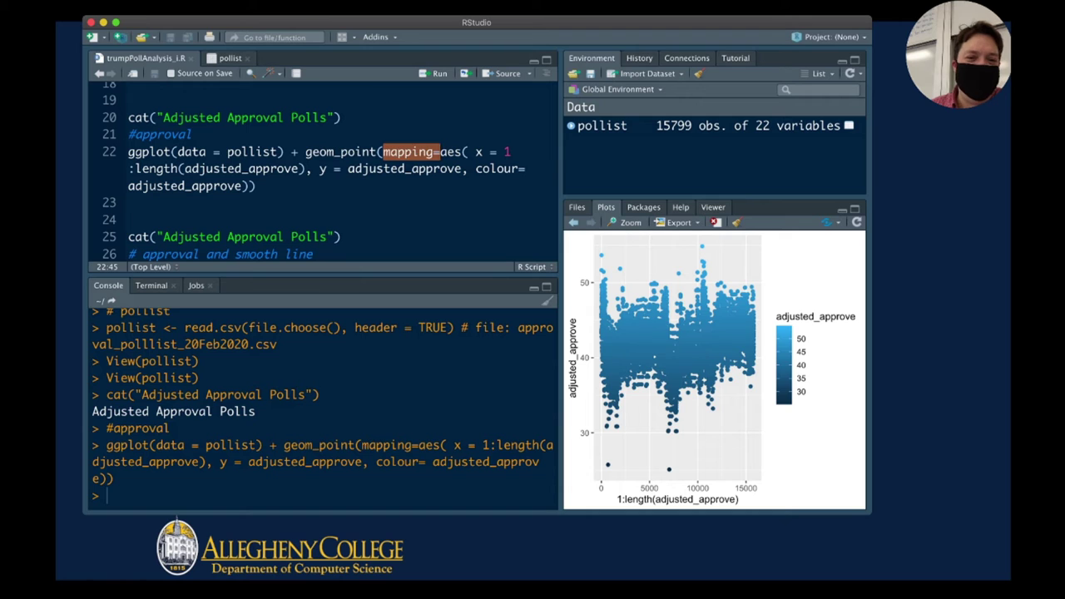
# Examine the aes() call and its x = argument on line 22
pyautogui.press('Right')
pyautogui.press('Right')
pyautogui.hotkey('shift', 'Right')
pyautogui.hotkey('shift', 'Right')
pyautogui.hotkey('shift', 'Right')
pyautogui.press('Left')
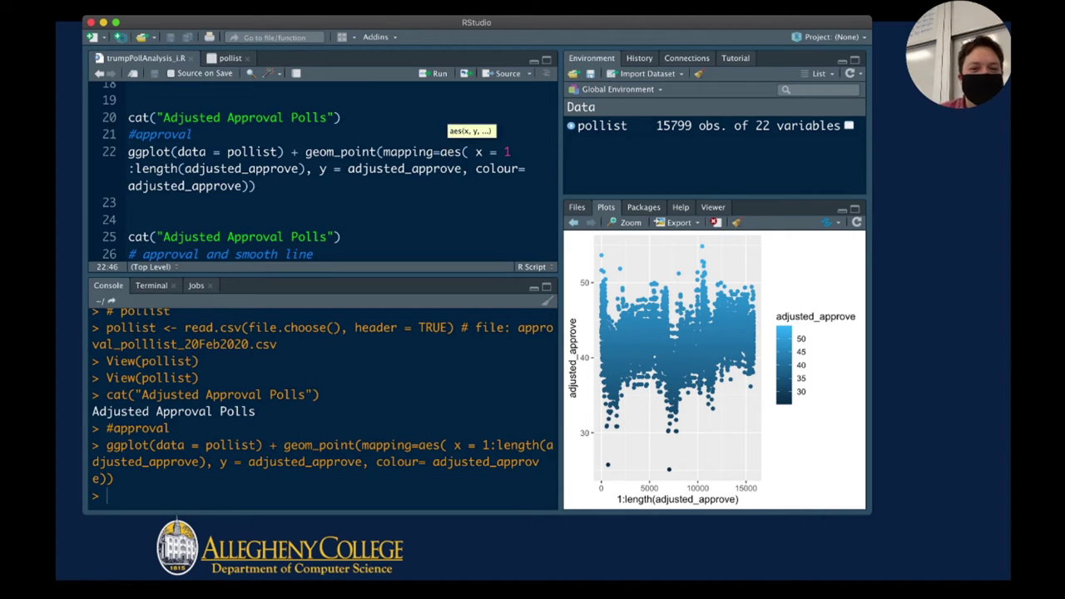
pyautogui.press('Right')
pyautogui.press('Right')
pyautogui.press('Right')
pyautogui.press('Right')
pyautogui.hotkey('shift', 'Right')
pyautogui.hotkey('shift', 'Right')
pyautogui.hotkey('shift', 'Right')
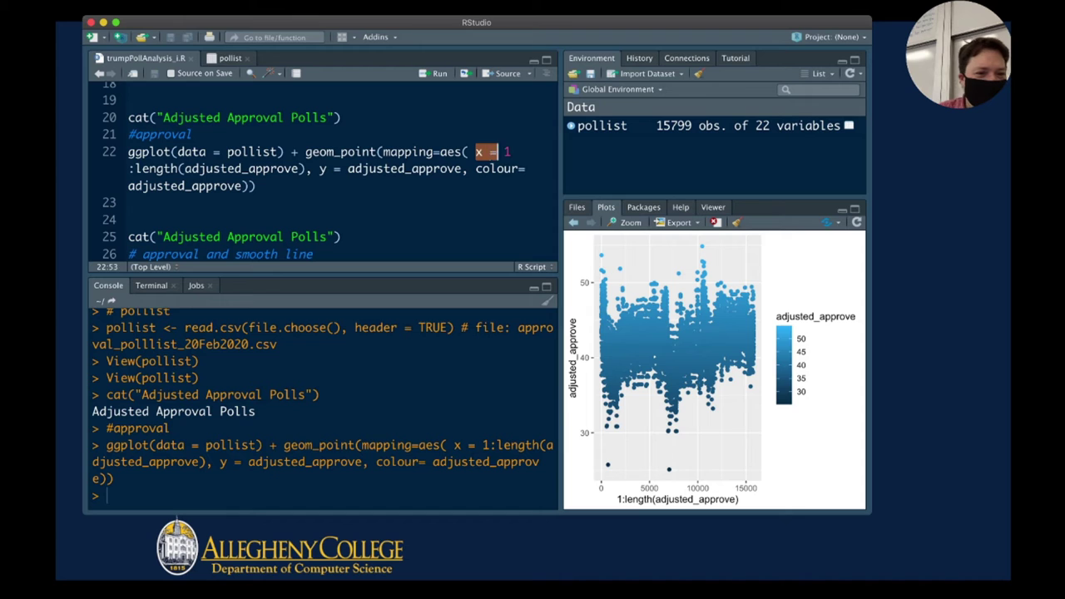
pyautogui.press('Right')
# Break line 22 before aes( with one blank line in between and reduce the aes() line's indentation to two spaces
pyautogui.press('Left')
pyautogui.press('Left')
pyautogui.press('Left')
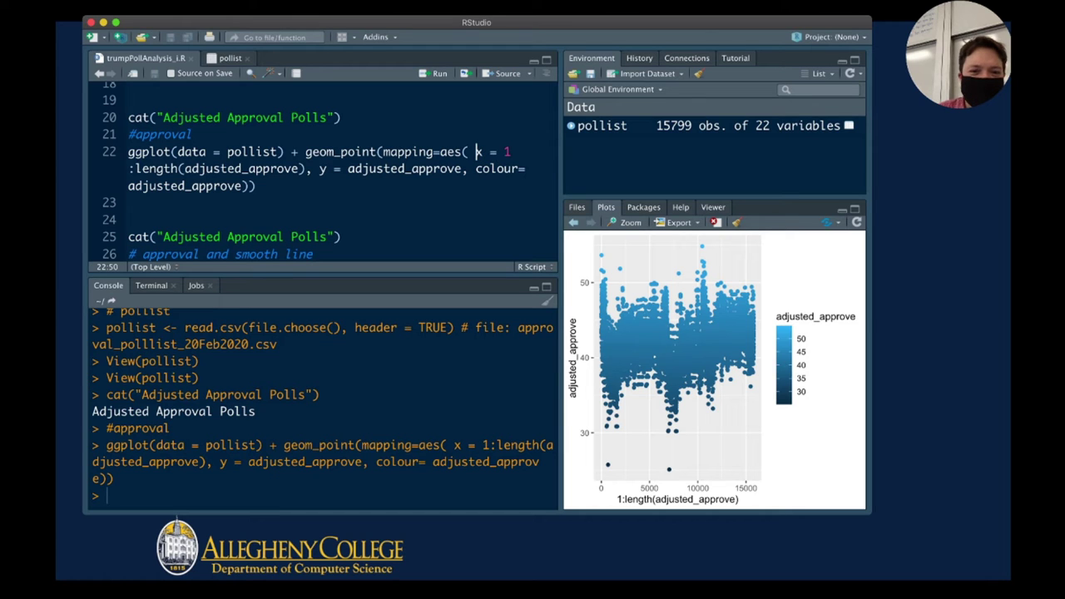
pyautogui.press('Left')
pyautogui.press('Left')
pyautogui.press('Left')
pyautogui.press('Left')
pyautogui.press('Left')
pyautogui.press('Return')
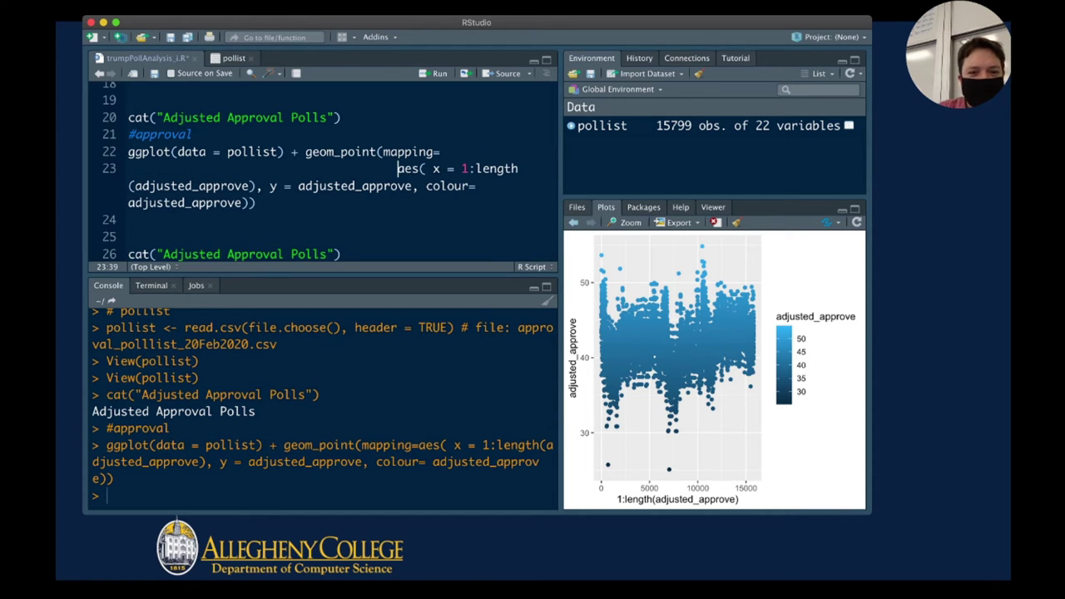
pyautogui.press('Return')
pyautogui.press('BackSpace')
pyautogui.press('BackSpace')
pyautogui.press('BackSpace')
pyautogui.press('BackSpace')
pyautogui.press('BackSpace')
pyautogui.press('BackSpace')
pyautogui.press('BackSpace')
pyautogui.press('BackSpace')
pyautogui.press('BackSpace')
pyautogui.press('BackSpace')
pyautogui.press('BackSpace')
pyautogui.press('BackSpace')
pyautogui.press('BackSpace')
pyautogui.press('BackSpace')
pyautogui.press('BackSpace')
pyautogui.press('BackSpace')
pyautogui.press('BackSpace')
pyautogui.press('BackSpace')
pyautogui.press('BackSpace')
pyautogui.press('BackSpace')
pyautogui.press('BackSpace')
pyautogui.press('BackSpace')
pyautogui.press('BackSpace')
pyautogui.press('BackSpace')
pyautogui.press('BackSpace')
pyautogui.press('BackSpace')
pyautogui.press('BackSpace')
pyautogui.press('BackSpace')
pyautogui.press('BackSpace')
pyautogui.press('BackSpace')
pyautogui.press('BackSpace')
pyautogui.press('BackSpace')
pyautogui.press('BackSpace')
pyautogui.press('BackSpace')
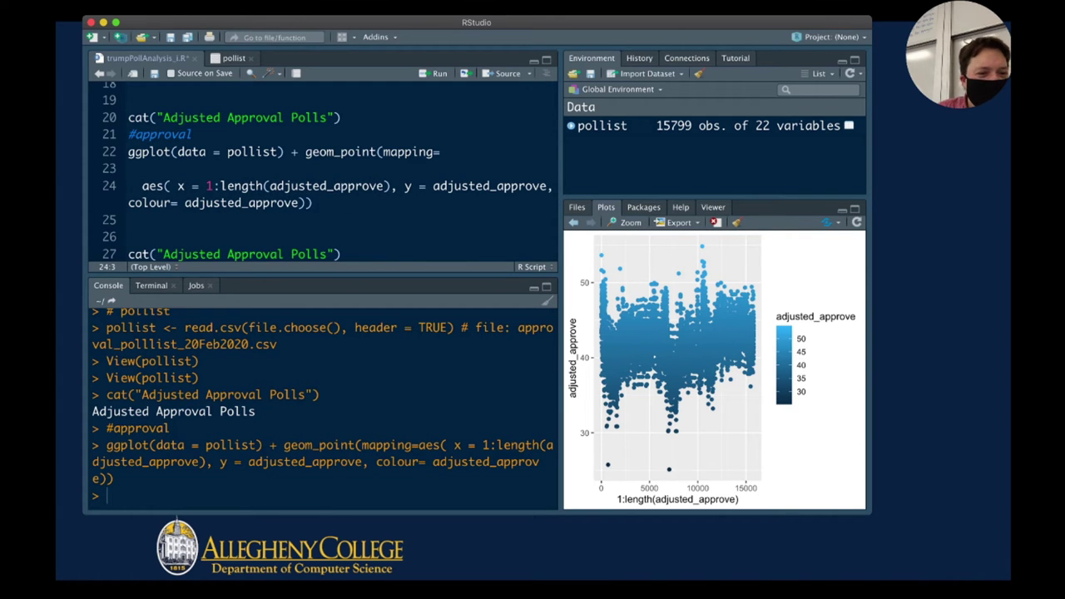
# Remove the blank line and the indentation before aes( so the call starts flush at line 23
pyautogui.press('BackSpace')
pyautogui.press('BackSpace')
pyautogui.press('BackSpace')
pyautogui.press('BackSpace')
pyautogui.press('BackSpace')
pyautogui.press('BackSpace')
pyautogui.press('BackSpace')
pyautogui.press('BackSpace')
pyautogui.press('BackSpace')
pyautogui.press('BackSpace')
pyautogui.press('BackSpace')
pyautogui.press('BackSpace')
pyautogui.press('BackSpace')
pyautogui.press('BackSpace')
pyautogui.press('BackSpace')
pyautogui.press('BackSpace')
pyautogui.press('BackSpace')
pyautogui.press('BackSpace')
pyautogui.press('BackSpace')
pyautogui.press('BackSpace')
pyautogui.press('BackSpace')
pyautogui.press('BackSpace')
pyautogui.press('BackSpace')
pyautogui.press('BackSpace')
pyautogui.press('BackSpace')
pyautogui.press('BackSpace')
pyautogui.press('BackSpace')
pyautogui.press('BackSpace')
pyautogui.press('BackSpace')
pyautogui.press('BackSpace')
pyautogui.press('BackSpace')
pyautogui.press('BackSpace')
pyautogui.press('BackSpace')
pyautogui.press('BackSpace')
pyautogui.press('BackSpace')
pyautogui.press('BackSpace')
pyautogui.press('BackSpace')
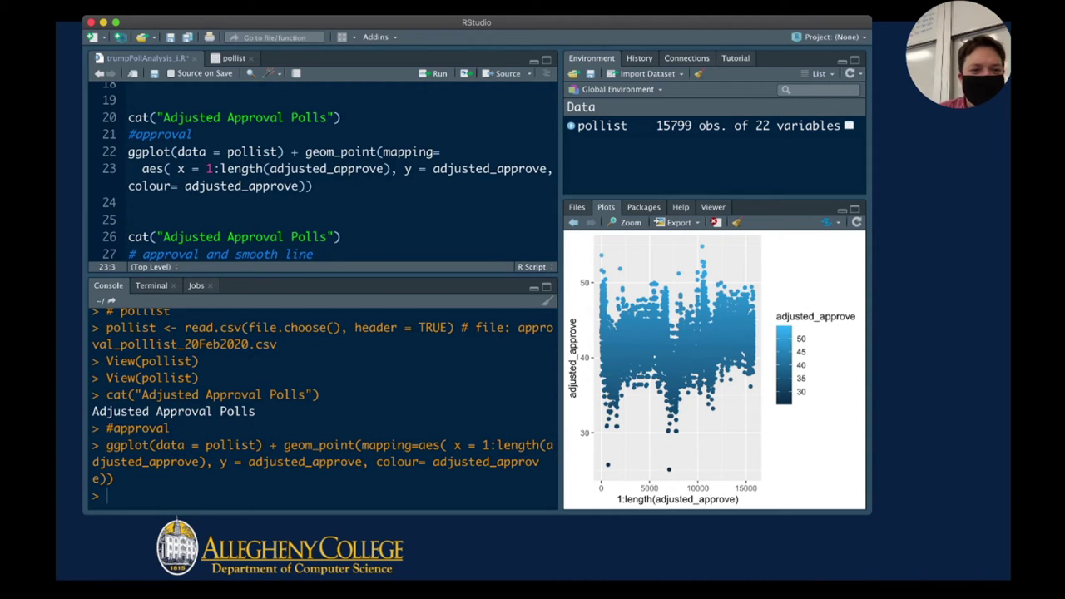
pyautogui.press('BackSpace')
pyautogui.press('BackSpace')
# Examine the x = 1: start of the range inside aes() on line 23
pyautogui.press('Right')
pyautogui.press('Right')
pyautogui.press('Right')
pyautogui.press('Right')
pyautogui.press('Right')
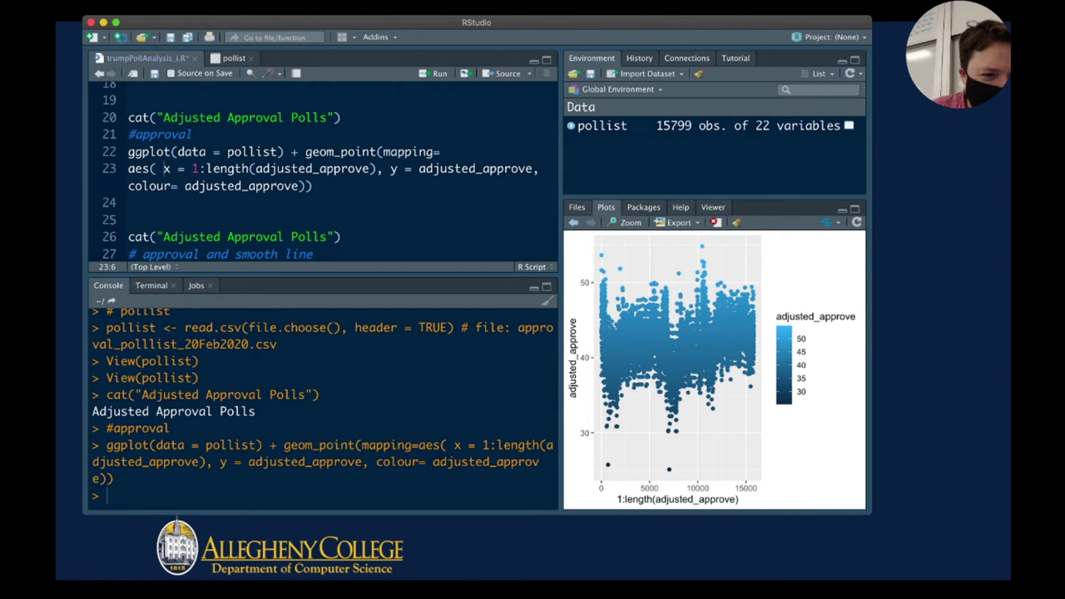
pyautogui.hotkey('shift', 'Right')
pyautogui.hotkey('shift', 'Right')
pyautogui.hotkey('shift', 'Right')
pyautogui.hotkey('shift', 'Right')
pyautogui.hotkey('shift', 'Right')
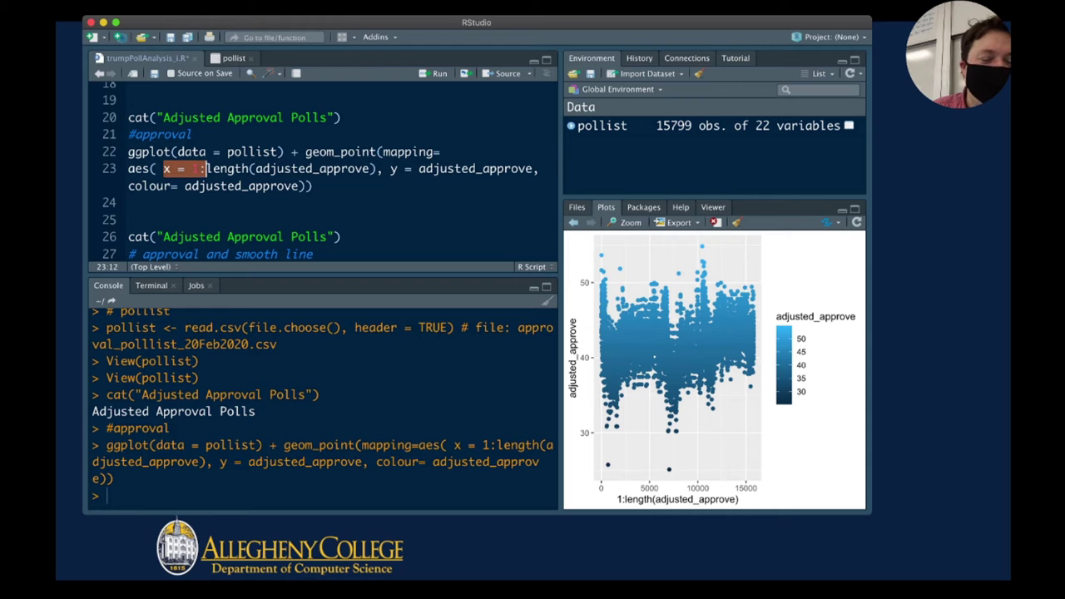
pyautogui.press('Right')
pyautogui.press('Left')
pyautogui.hotkey('shift', 'Right')
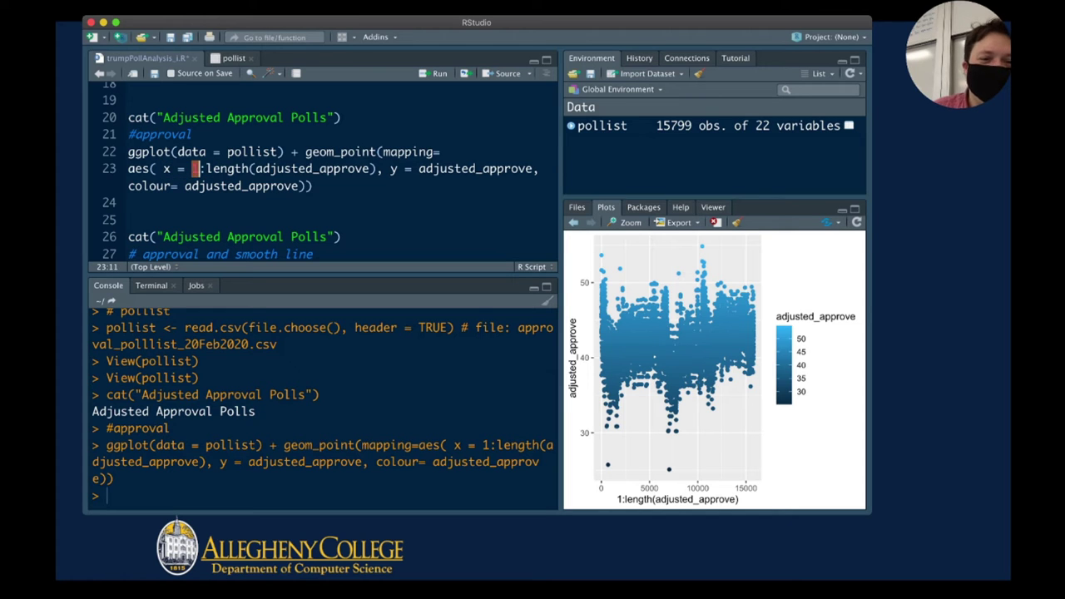
# Examine the length(adjusted_approve) expression that ends the x range on line 23
pyautogui.press('Right')
pyautogui.press('Right')
pyautogui.hotkey('shift', 'Right')
pyautogui.hotkey('shift', 'Right')
pyautogui.hotkey('shift', 'Right')
pyautogui.hotkey('shift', 'Right')
pyautogui.hotkey('shift', 'Right')
pyautogui.hotkey('shift', 'Right')
pyautogui.hotkey('shift', 'Right')
pyautogui.hotkey('shift', 'Right')
pyautogui.hotkey('shift', 'Right')
pyautogui.hotkey('shift', 'Right')
pyautogui.hotkey('shift', 'Right')
pyautogui.hotkey('shift', 'Right')
pyautogui.hotkey('shift', 'Right')
pyautogui.hotkey('shift', 'Right')
pyautogui.hotkey('shift', 'Right')
pyautogui.hotkey('shift', 'Right')
pyautogui.hotkey('shift', 'Right')
pyautogui.hotkey('shift', 'Right')
pyautogui.hotkey('shift', 'Right')
pyautogui.hotkey('shift', 'Right')
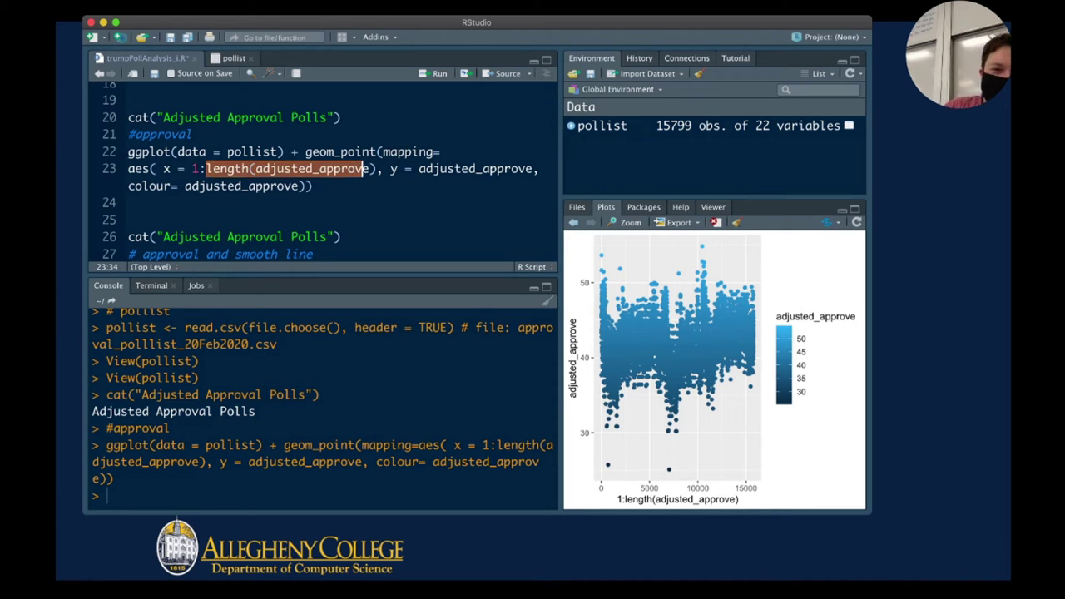
pyautogui.hotkey('shift', 'Right')
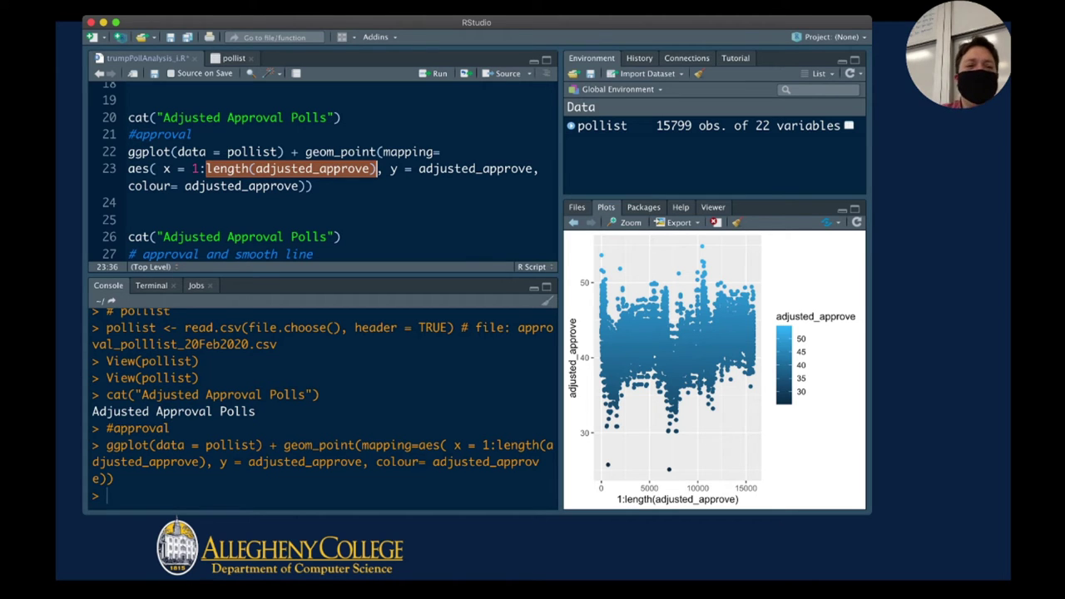
# Open the pollist data view and examine the first value of the adjusted_approve column
pyautogui.hotkey('ctrl', 'Tab')
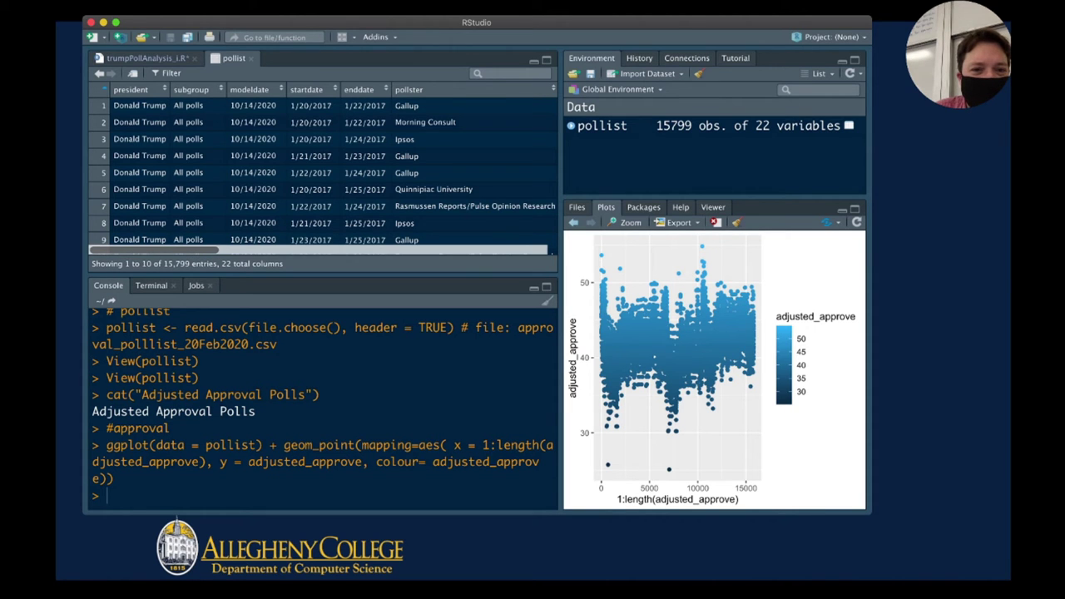
pyautogui.hscroll(5, 324, 168)
pyautogui.hscroll(4, 324, 168)
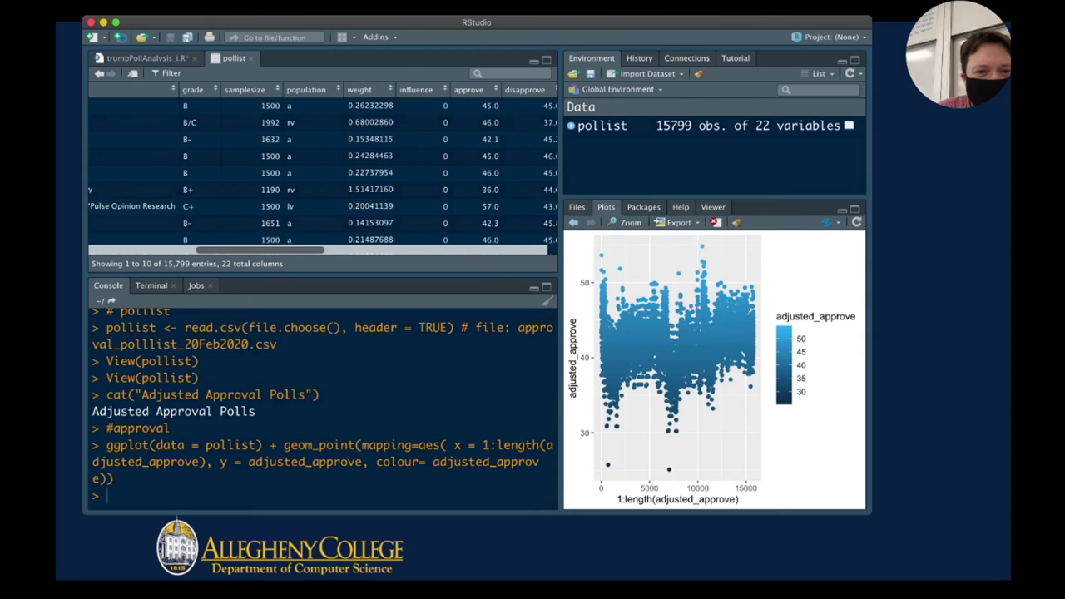
pyautogui.hscroll(3, 324, 168)
pyautogui.hscroll(4, 324, 168)
pyautogui.hscroll(4, 323, 168)
pyautogui.hscroll(-3, 324, 168)
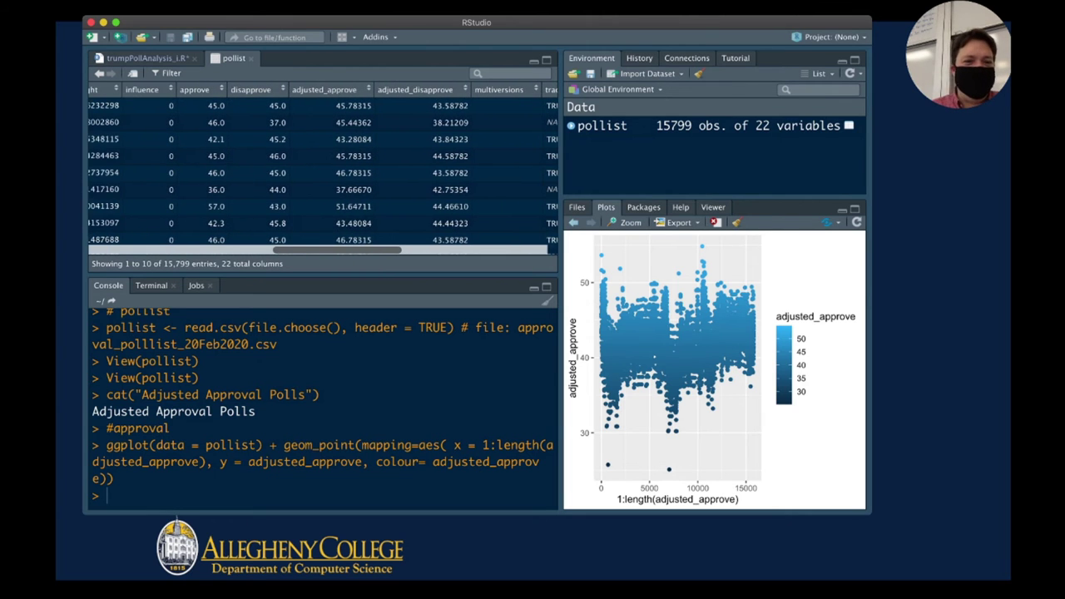
pyautogui.hscroll(-1, 324, 168)
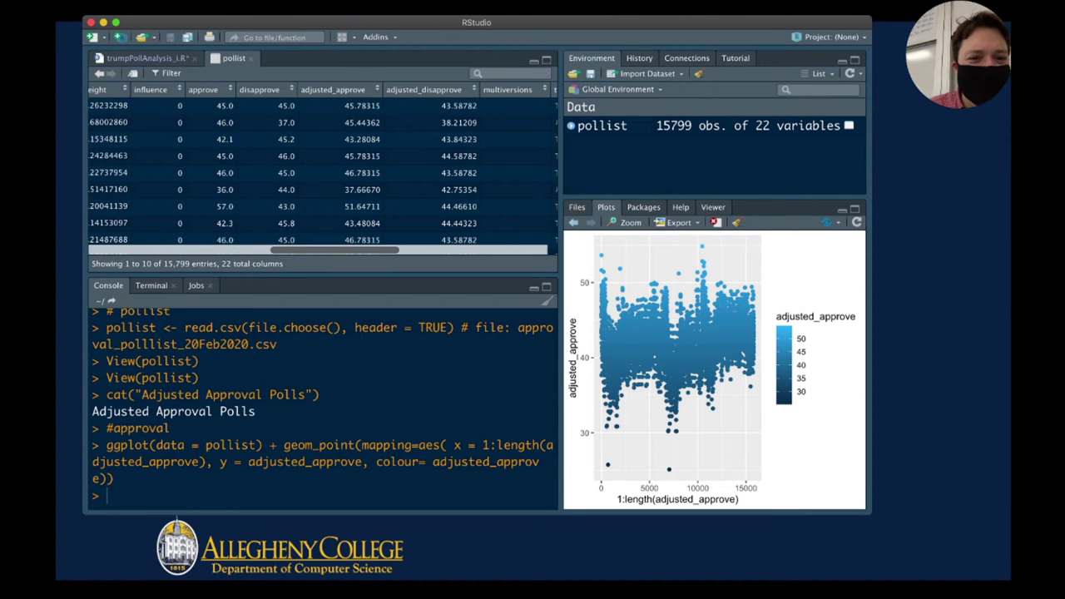
pyautogui.doubleClick(362, 105)
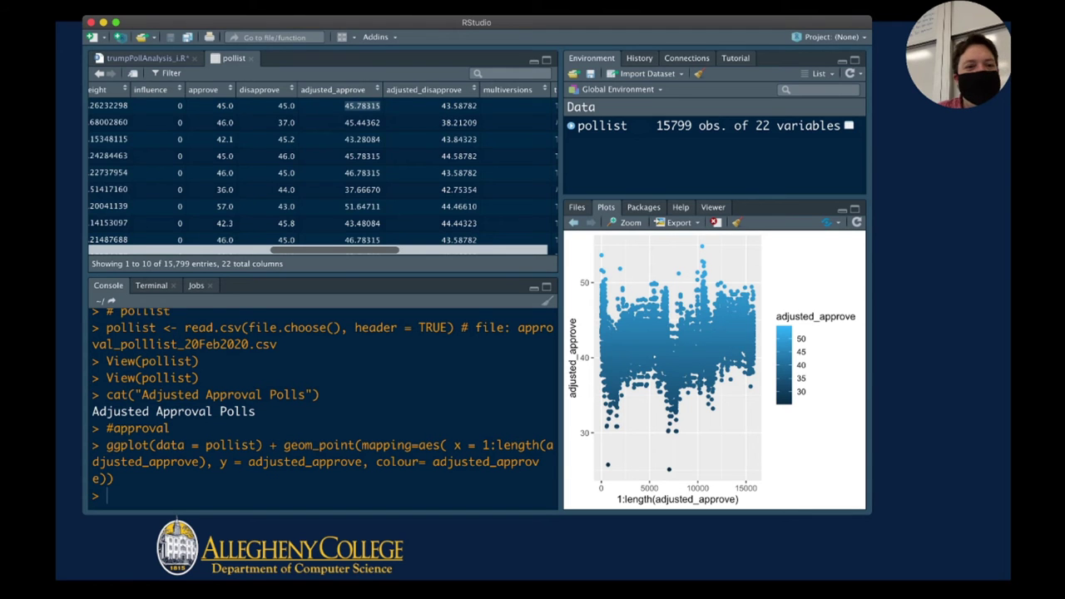
# Examine the samplesize column of pollist, sorting it in descending order to inspect the largest polls
pyautogui.hscroll(-5, 320, 167)
pyautogui.hscroll(-3, 320, 166)
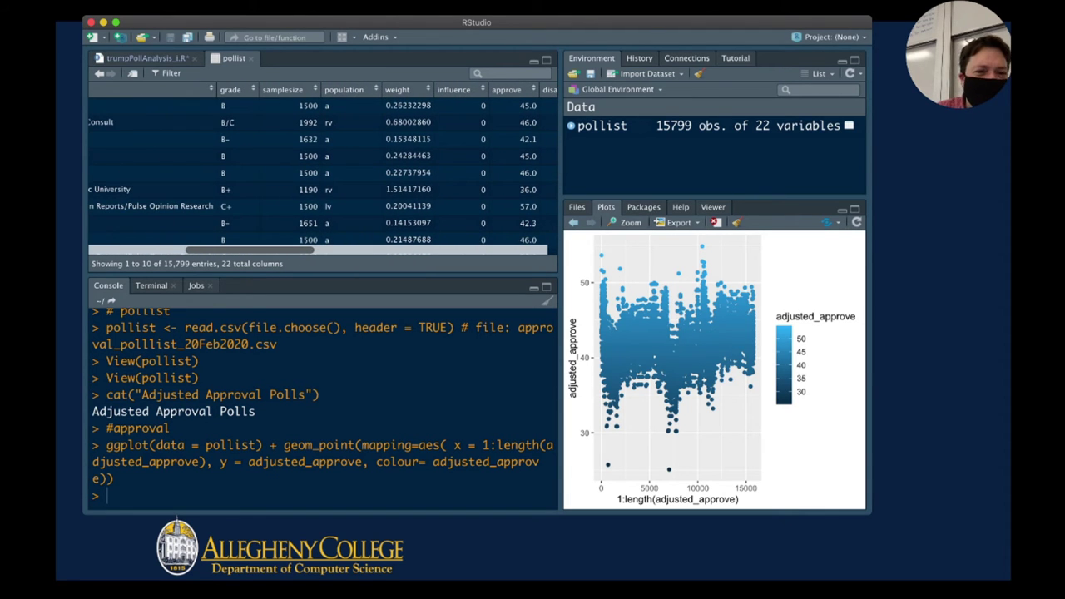
pyautogui.moveTo(298, 105); pyautogui.dragTo(318, 122)
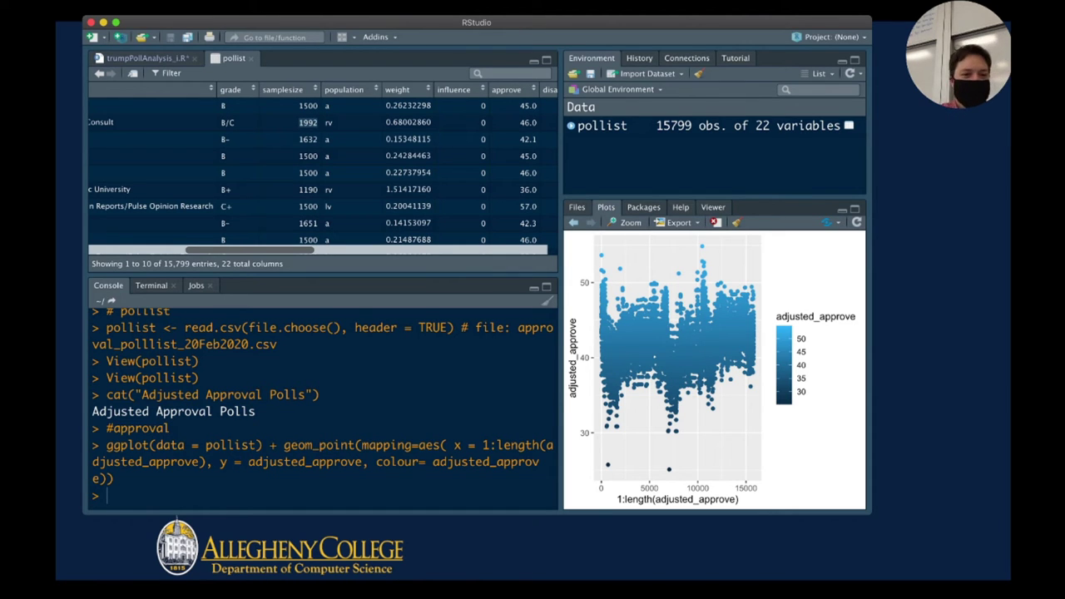
pyautogui.scroll(-2, 323, 167)
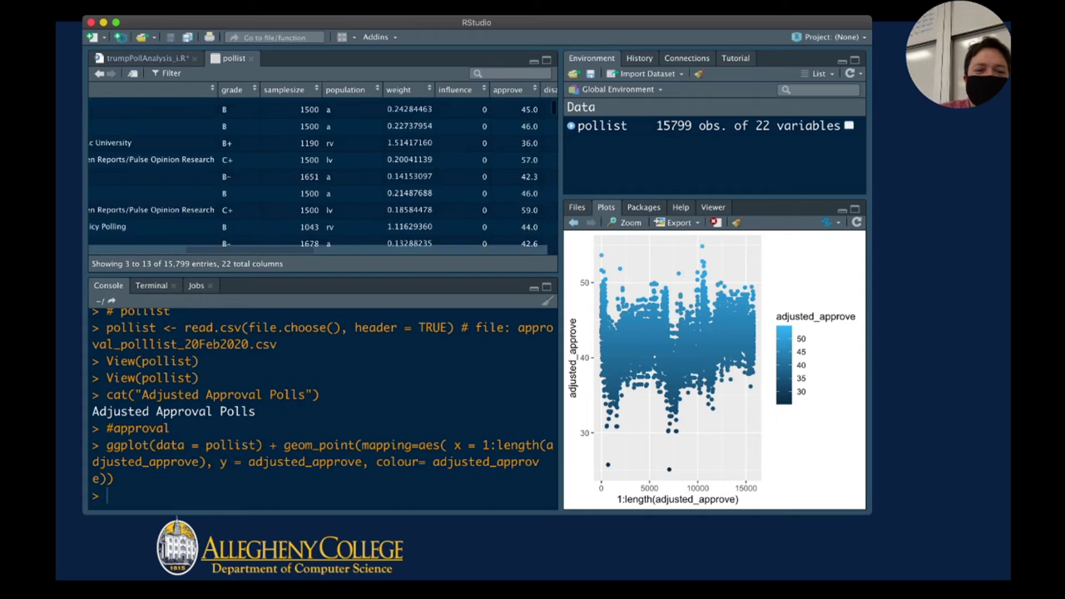
pyautogui.scroll(2, 323, 167)
pyautogui.hscroll(-2, 322, 166)
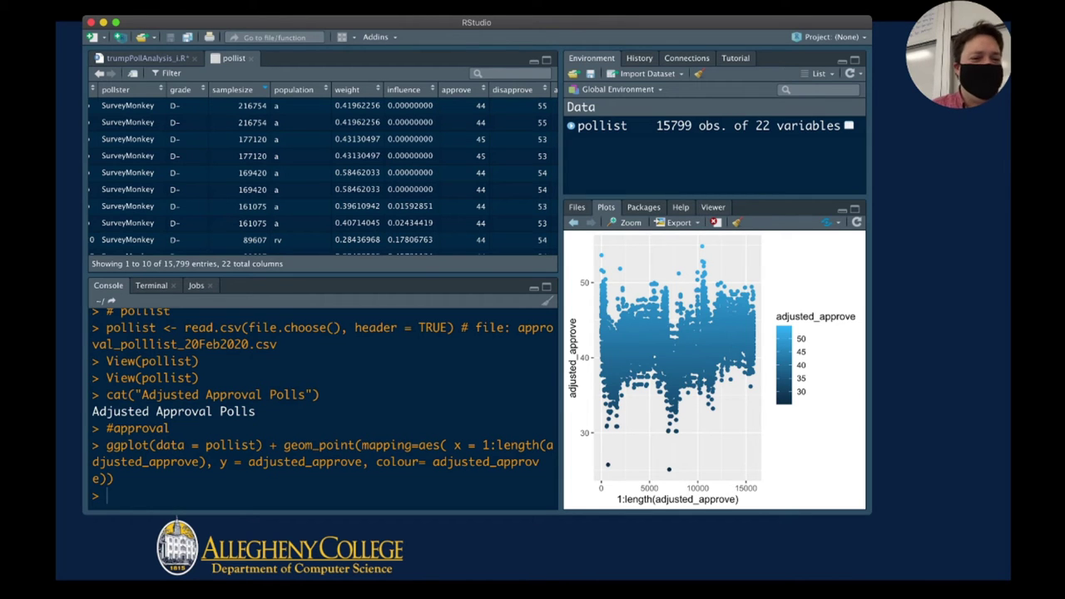
pyautogui.moveTo(238, 106); pyautogui.dragTo(266, 106)
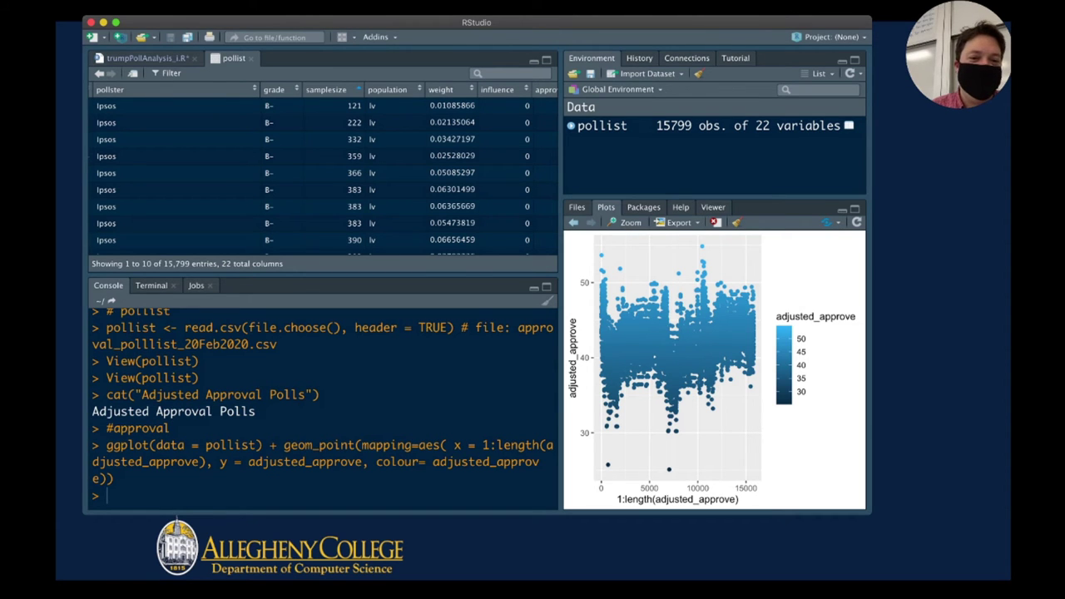
# Sort pollist by samplesize in ascending order and examine the adjusted_approve values of the smallest polls
pyautogui.scroll(-2, 323, 166)
pyautogui.hscroll(3, 323, 167)
pyautogui.hscroll(5, 323, 167)
pyautogui.scroll(2, 323, 167)
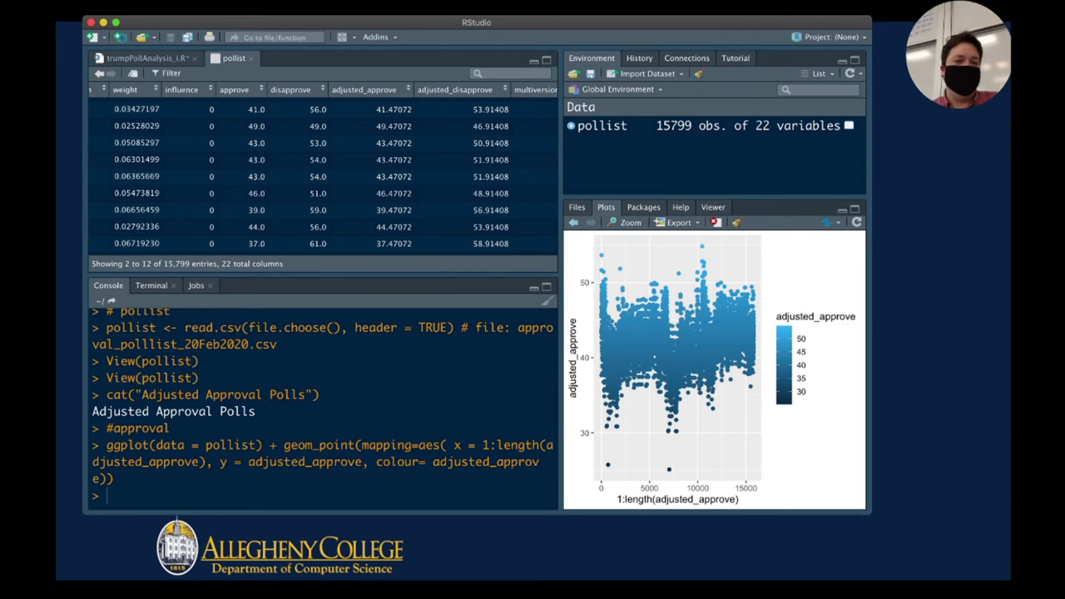
pyautogui.scroll(1, 394, 133)
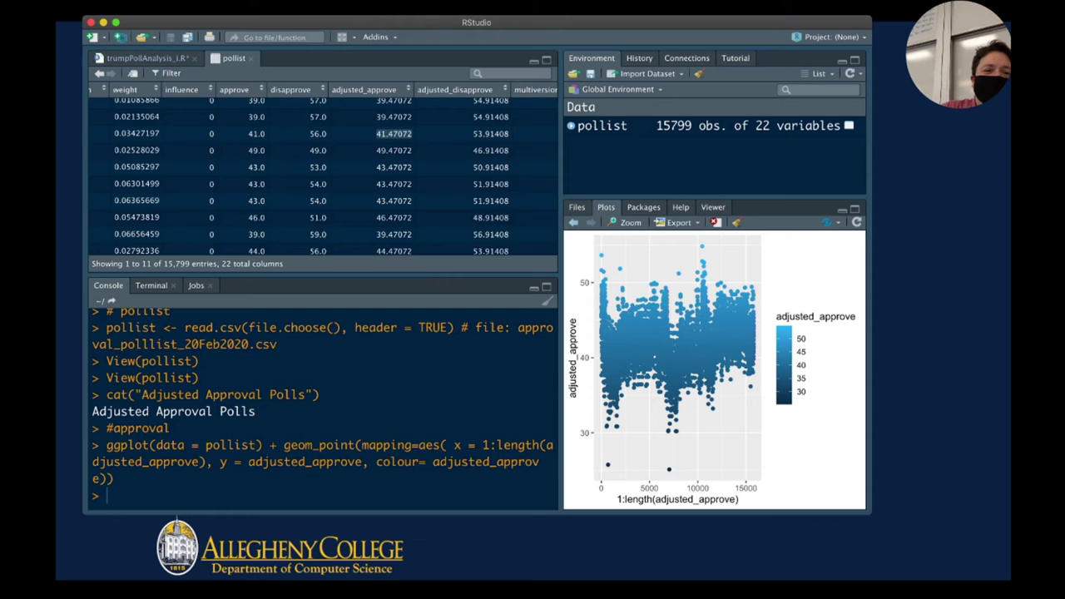
# Return to the trumpPollAnalysis script and examine the full 1:length(adjusted_approve) range on line 23
pyautogui.hotkey('ctrl', 'shift', 'Tab')
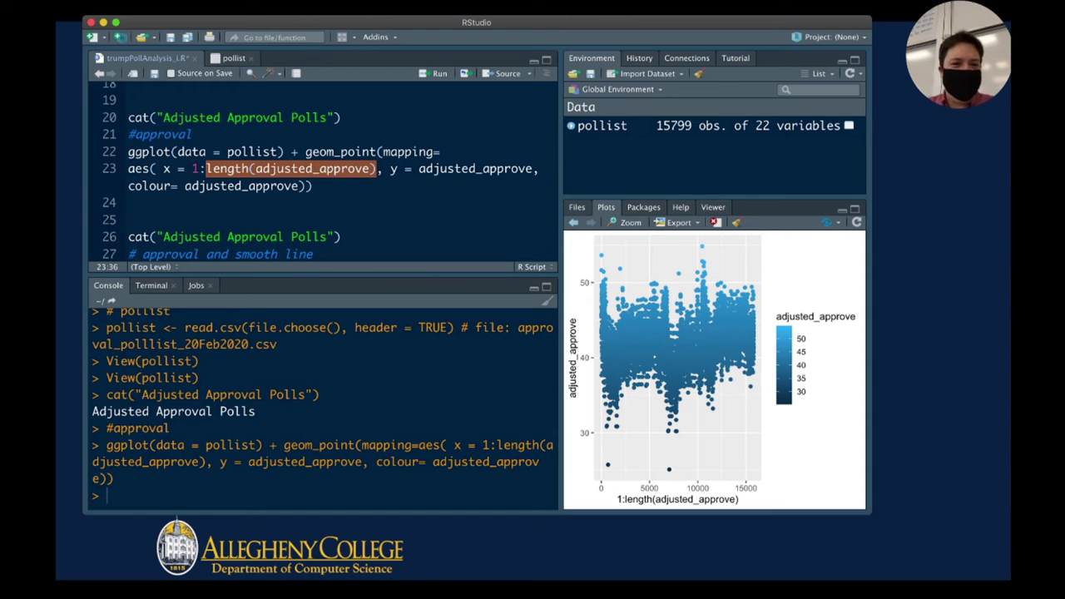
pyautogui.click(370, 169)
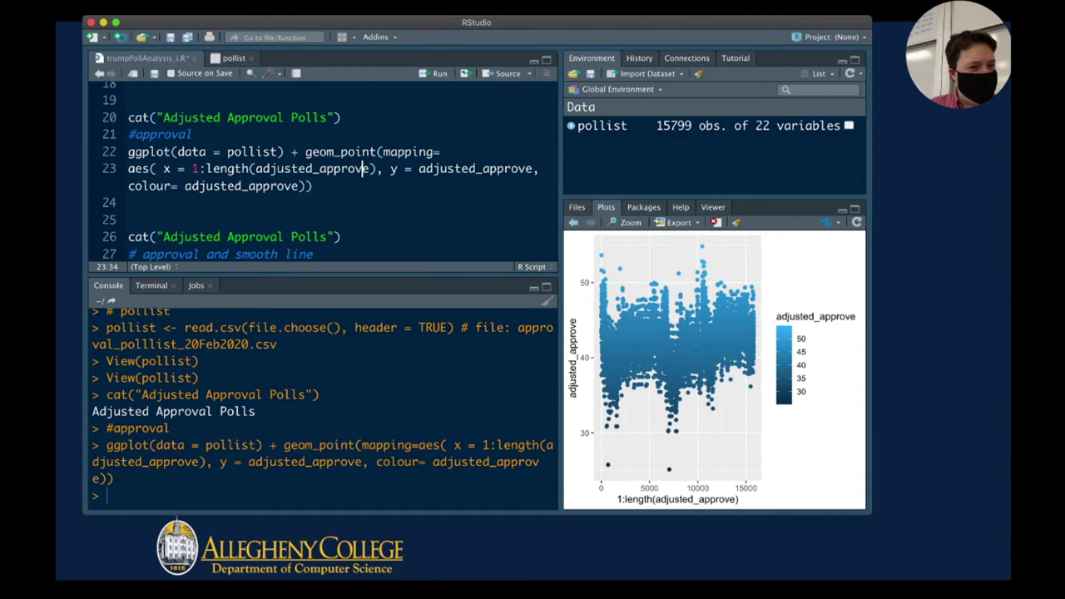
pyautogui.click(257, 169)
pyautogui.moveTo(257, 169); pyautogui.dragTo(371, 169)
pyautogui.moveTo(205, 169); pyautogui.dragTo(379, 169)
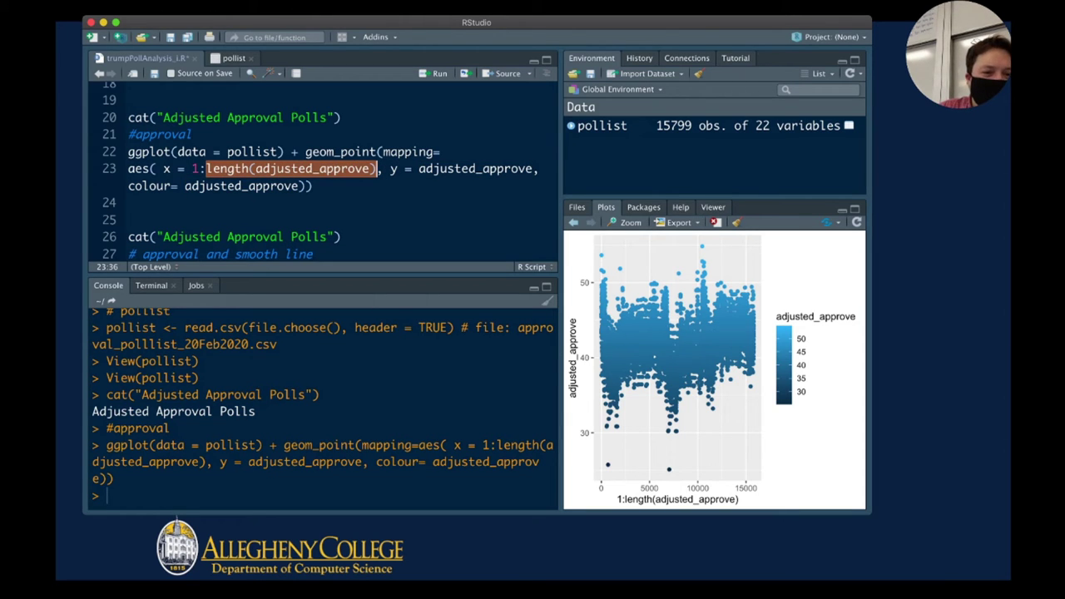
pyautogui.moveTo(193, 169); pyautogui.dragTo(379, 169)
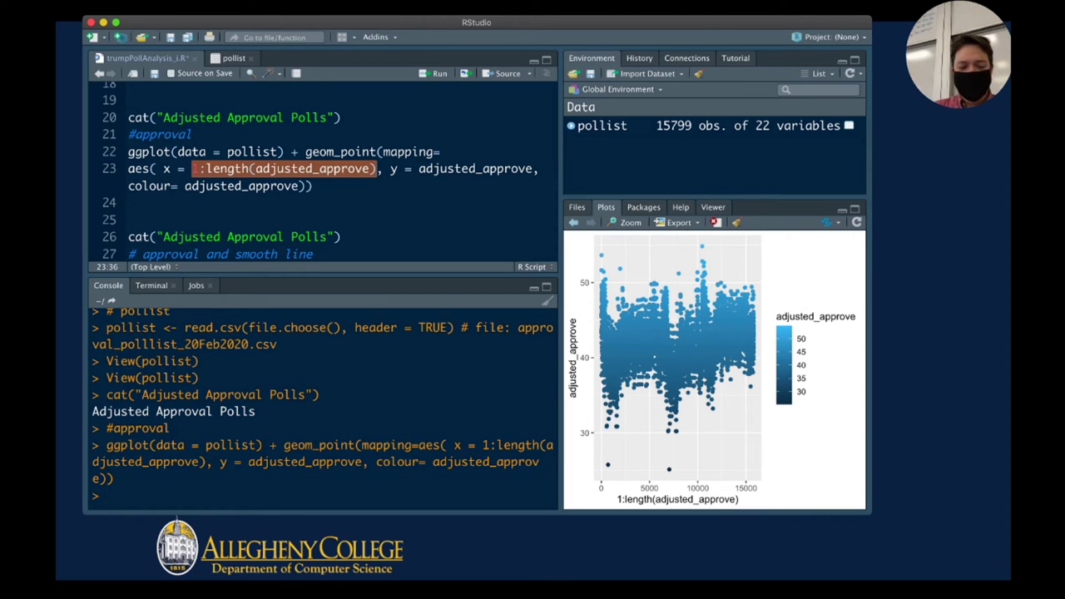
# Run 1:6 in the console and inspect the generated sequence
pyautogui.write('1:6')
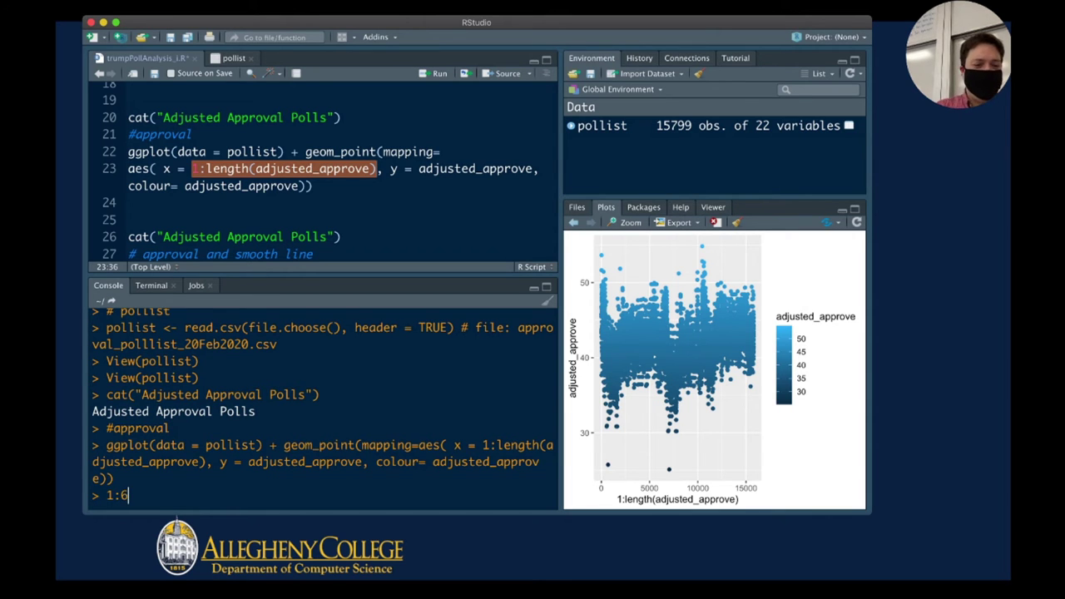
pyautogui.press('Return')
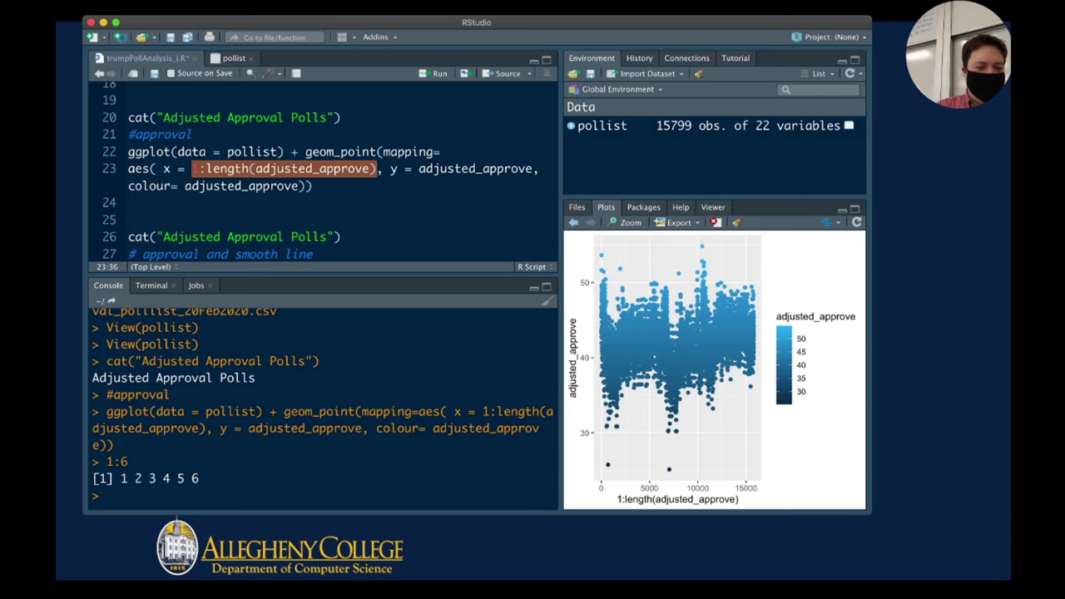
pyautogui.moveTo(114, 479); pyautogui.dragTo(198, 479)
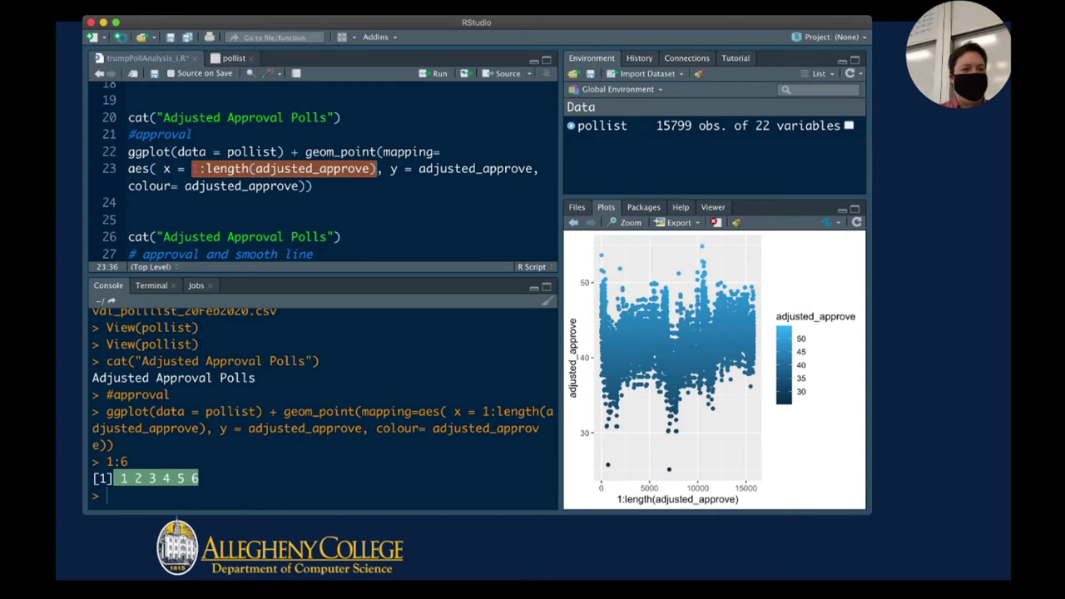
pyautogui.click(198, 479)
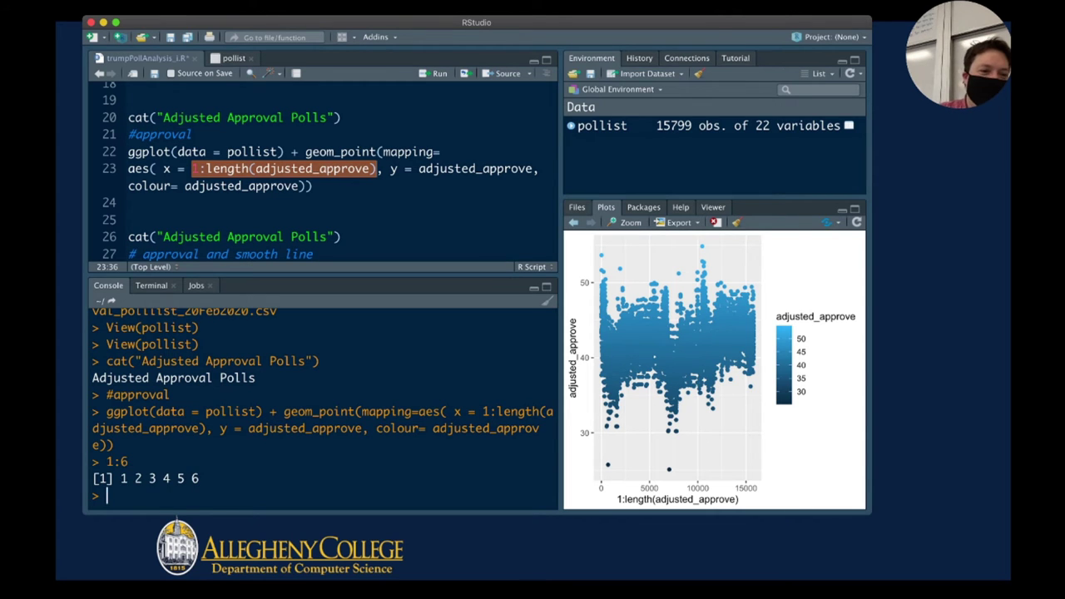
# Check the y = adjusted_approve argument against the pollist data and rerun the reformatted ggplot statement on lines 22–23
pyautogui.moveTo(418, 169); pyautogui.dragTo(536, 169)
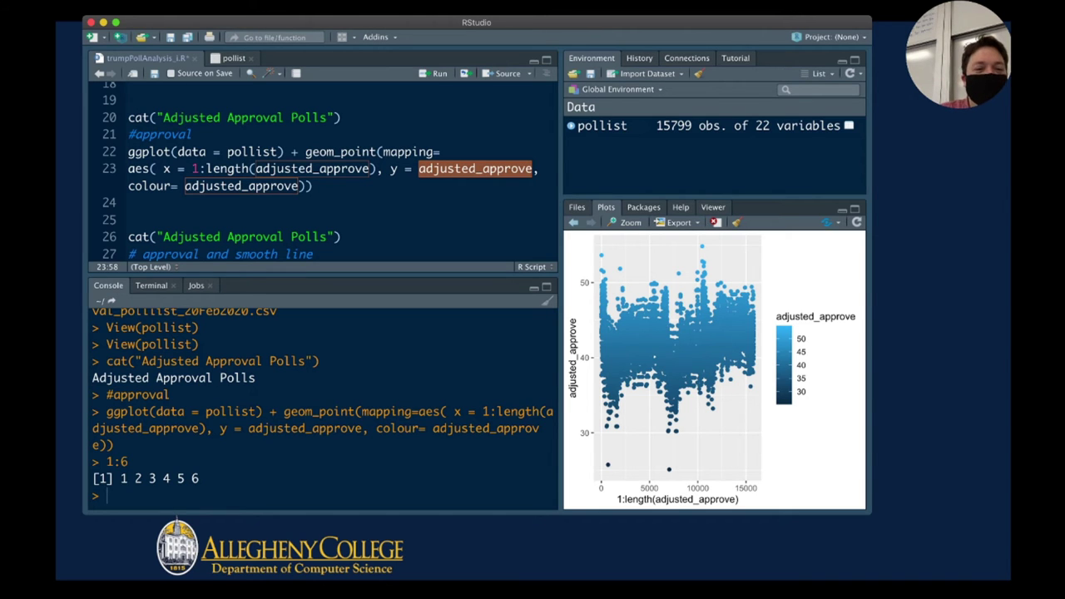
pyautogui.hotkey('ctrl', 'Tab')
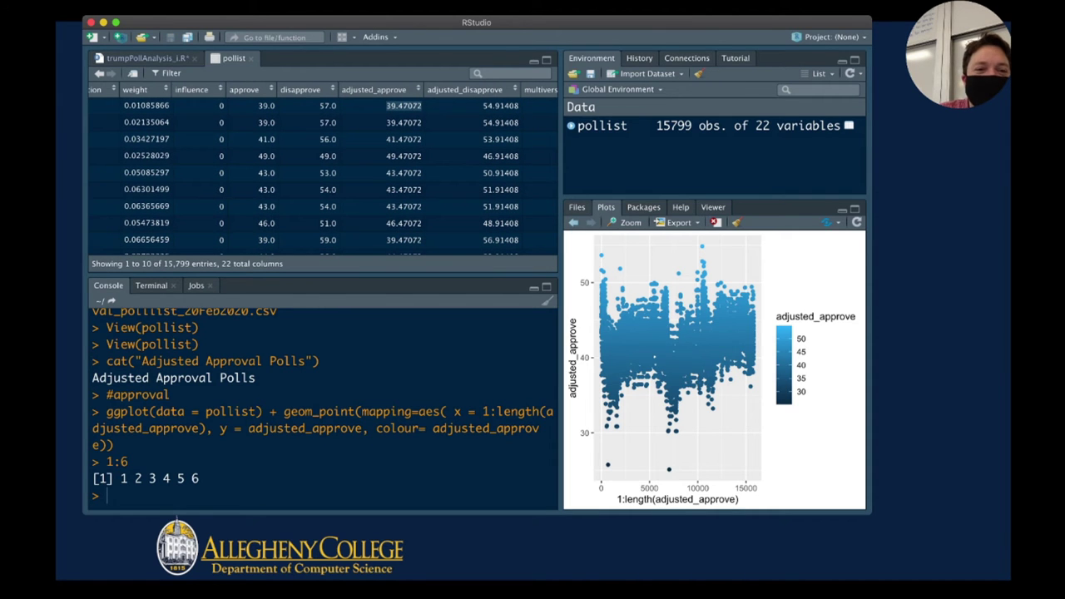
pyautogui.hotkey('ctrl', 'shift', 'Tab')
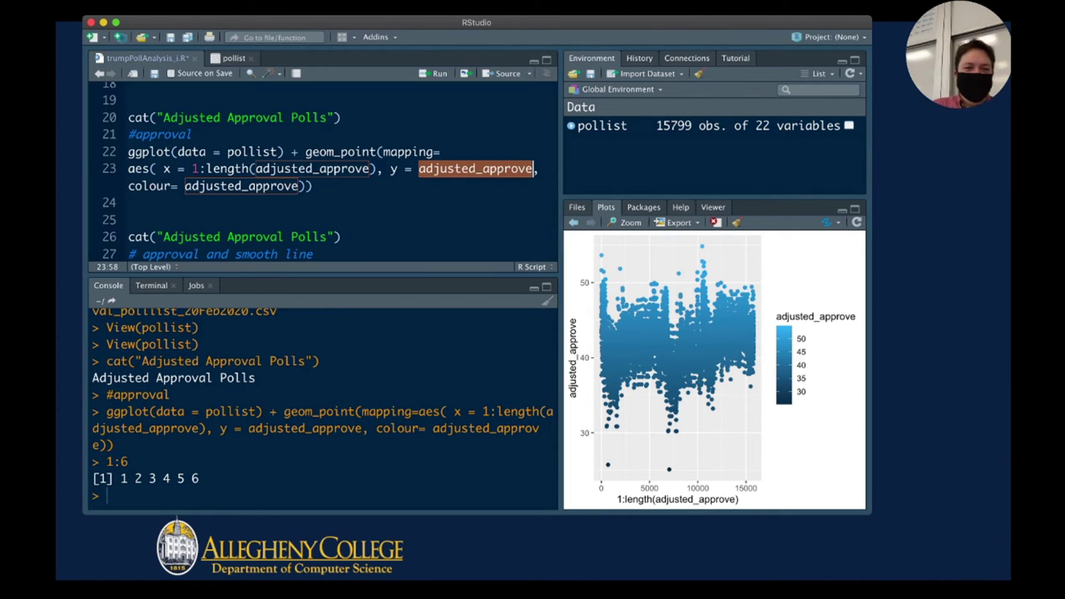
pyautogui.hotkey('ctrl', 'Return')
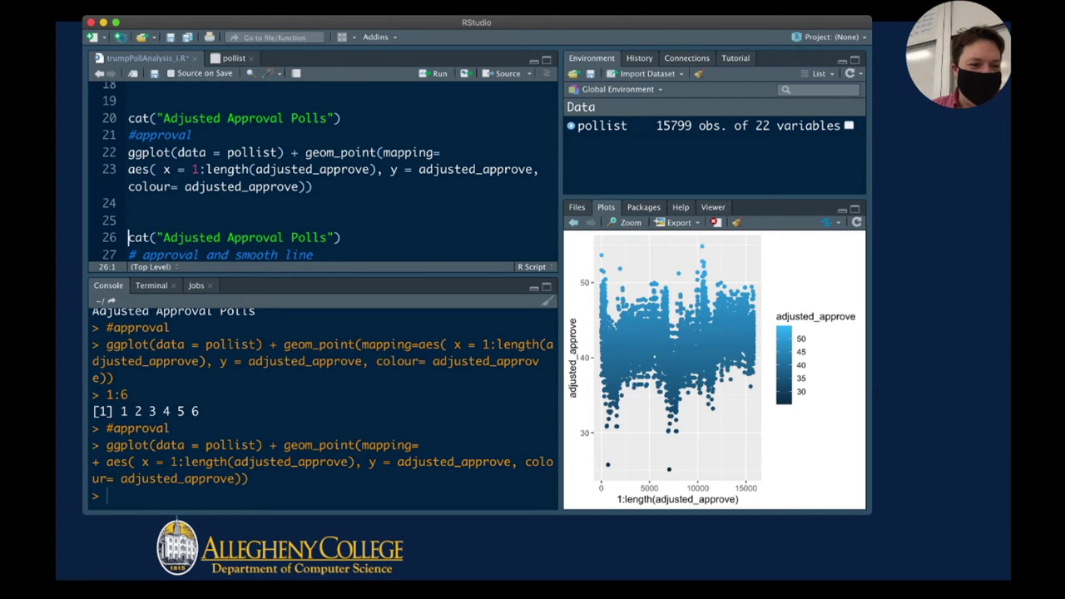
# Examine the colour= adjusted_approve argument of the ggplot statement and compare it with the y argument
pyautogui.moveTo(185, 186); pyautogui.dragTo(301, 187)
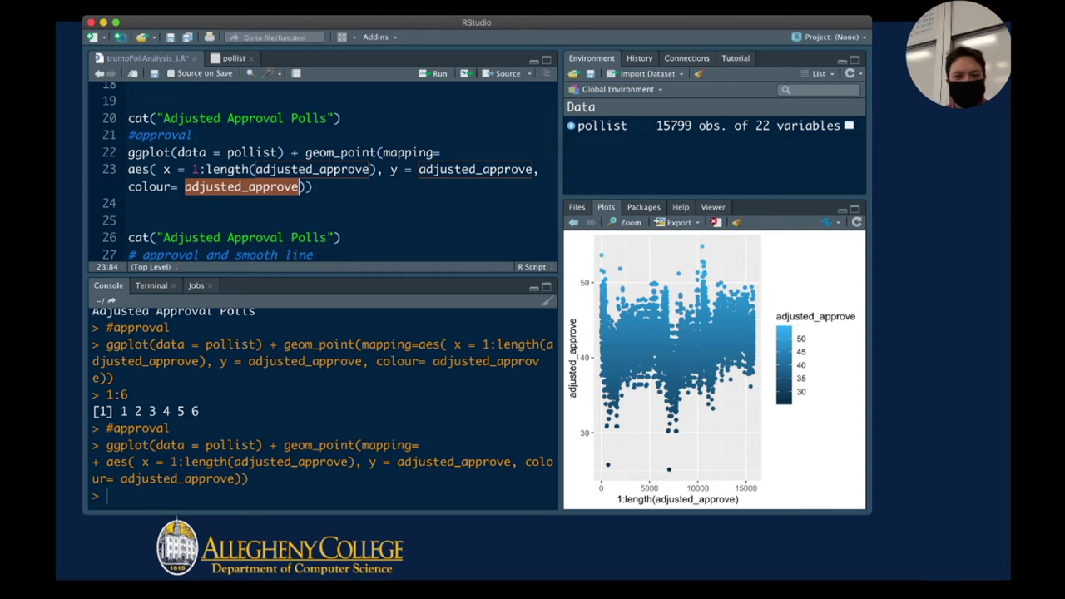
pyautogui.moveTo(419, 169); pyautogui.dragTo(541, 168)
pyautogui.click(192, 186)
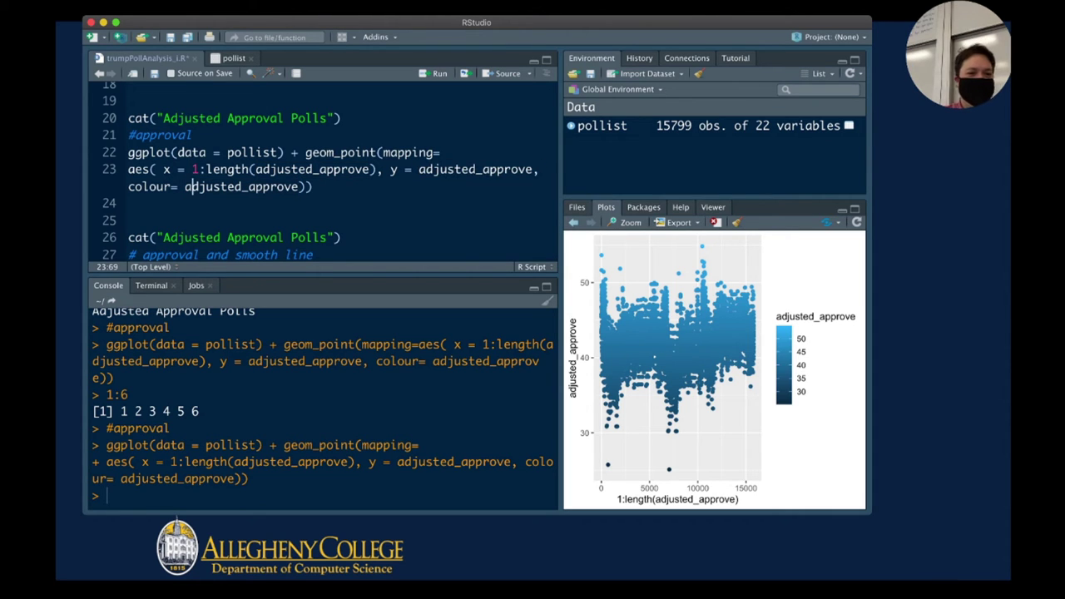
pyautogui.moveTo(192, 186); pyautogui.dragTo(307, 186)
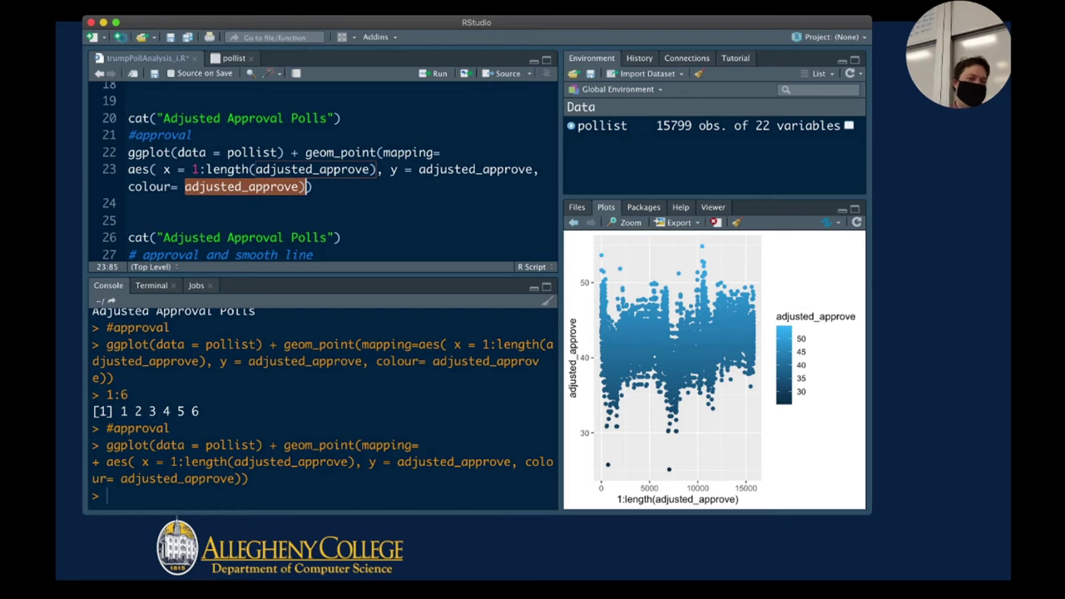
pyautogui.click(302, 186)
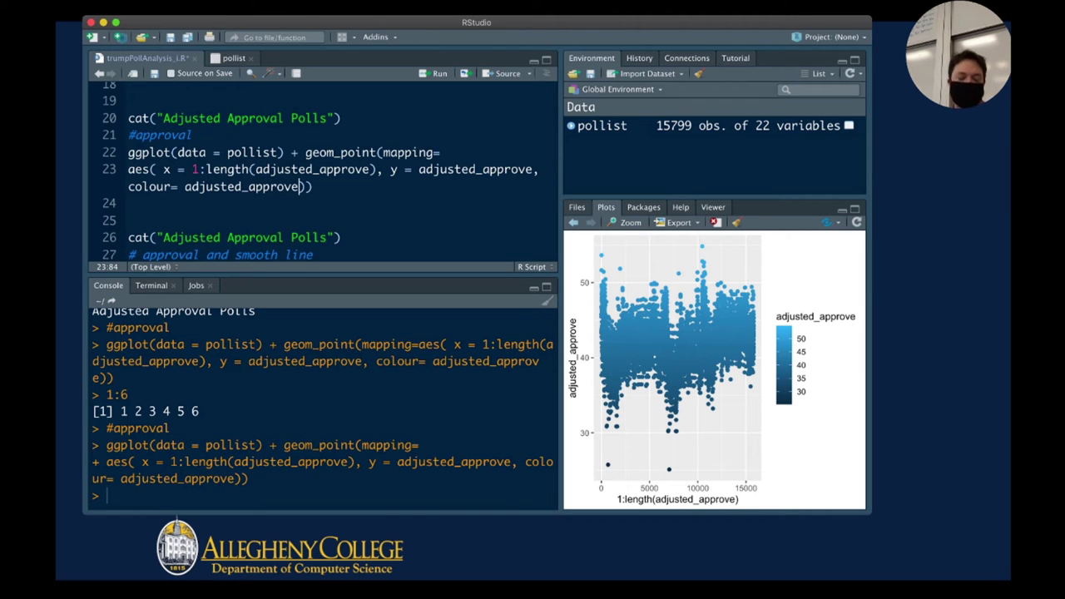
# Run the "Adjusted Approval Polls" cat line and the approval ggplot statement with geom_smooth on lines 26–28
pyautogui.click(341, 238)
pyautogui.scroll(-1, 323, 172)
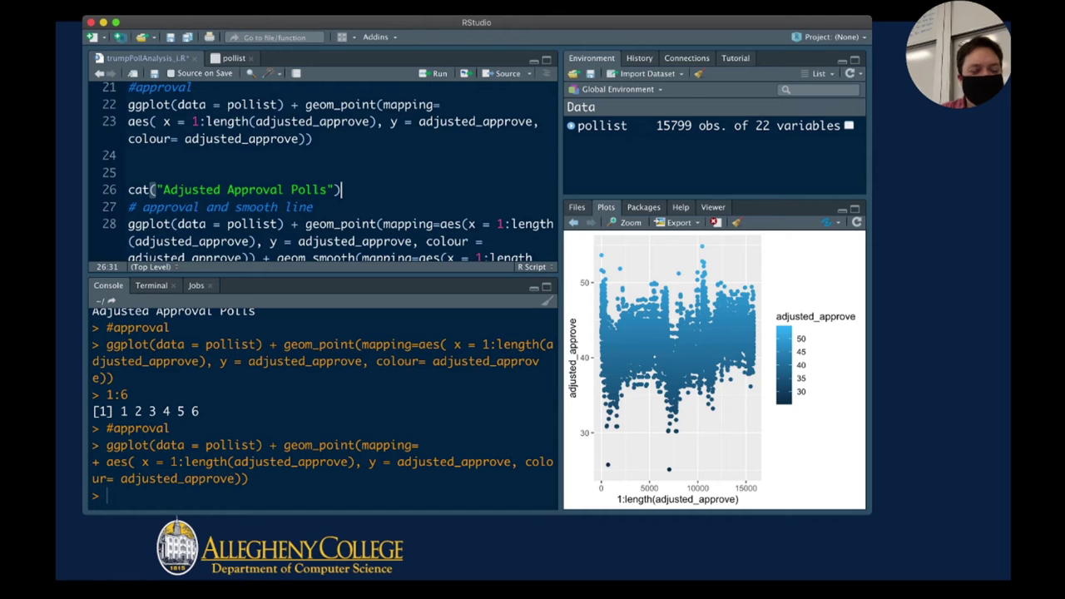
pyautogui.press('super+Return')
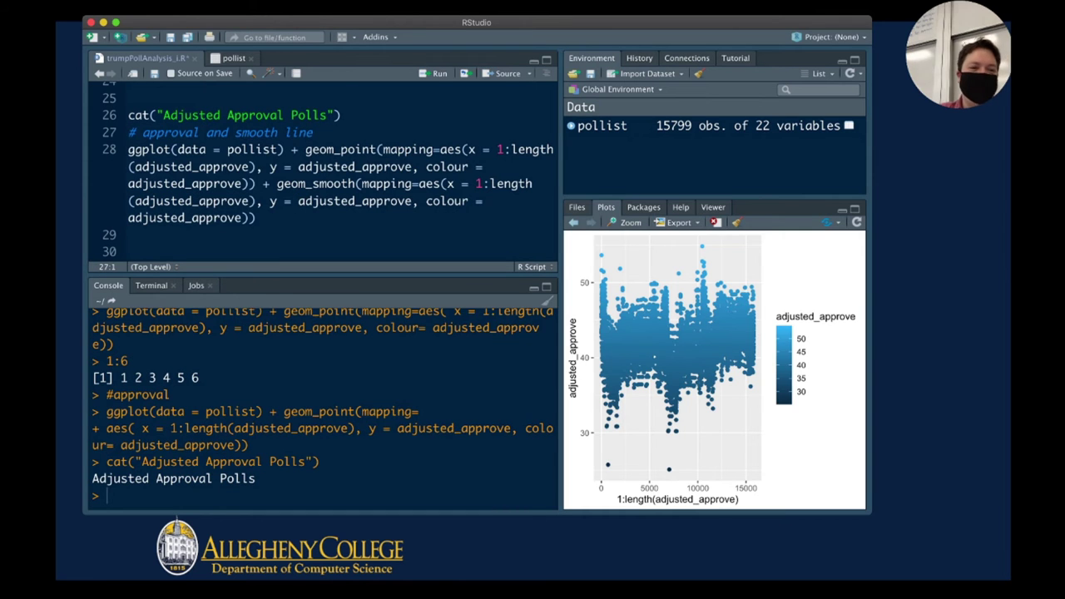
pyautogui.press('super+Return')
pyautogui.scroll(3, 328, 171)
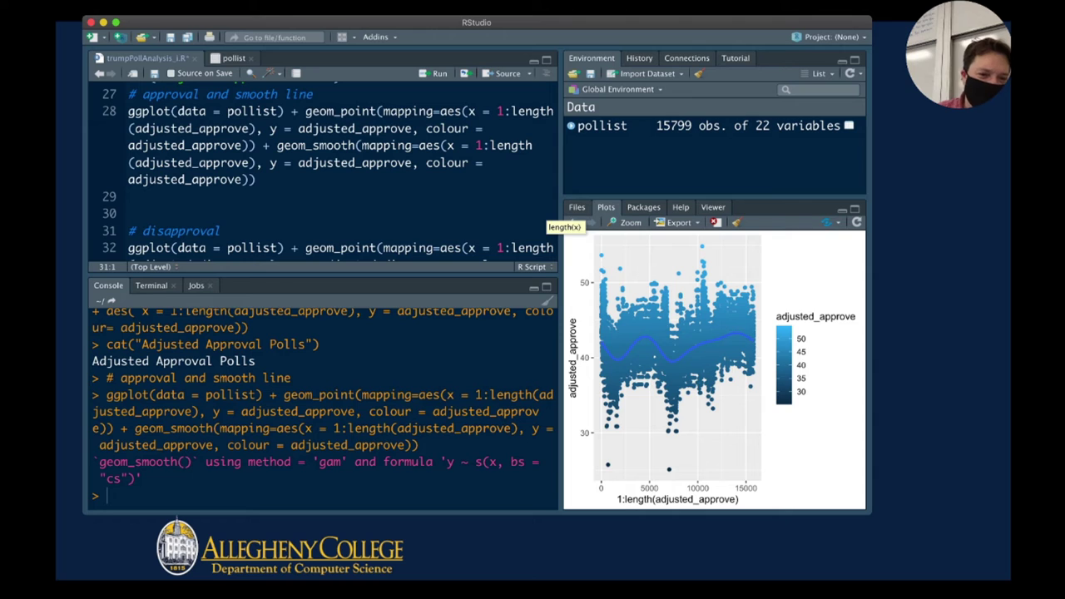
# Save the script and run the disapproval ggplot scatter statement on lines 31–32
pyautogui.click(272, 247)
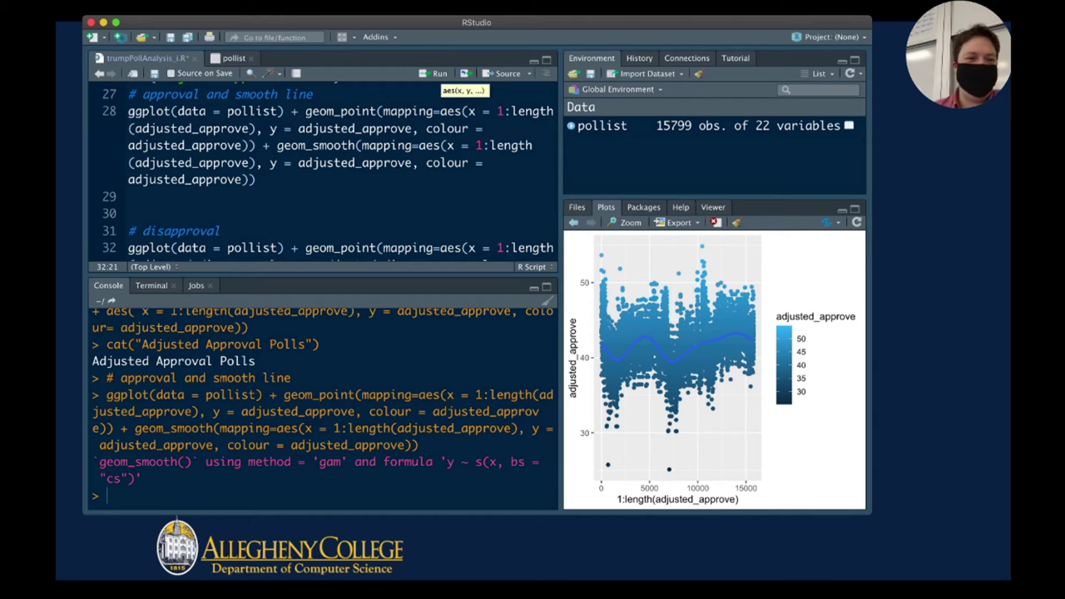
pyautogui.click(391, 162)
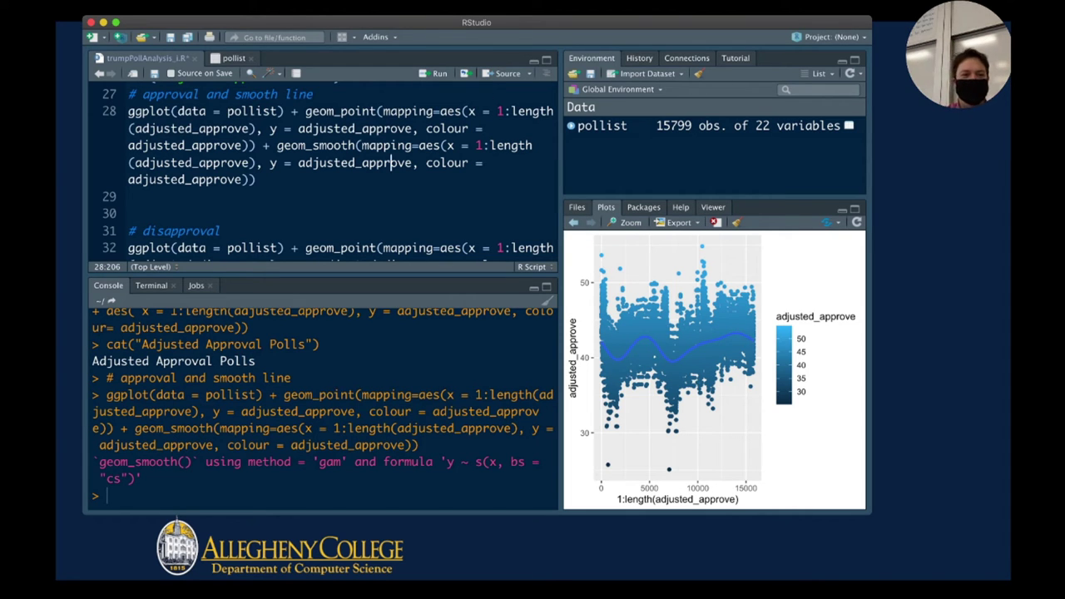
pyautogui.click(372, 248)
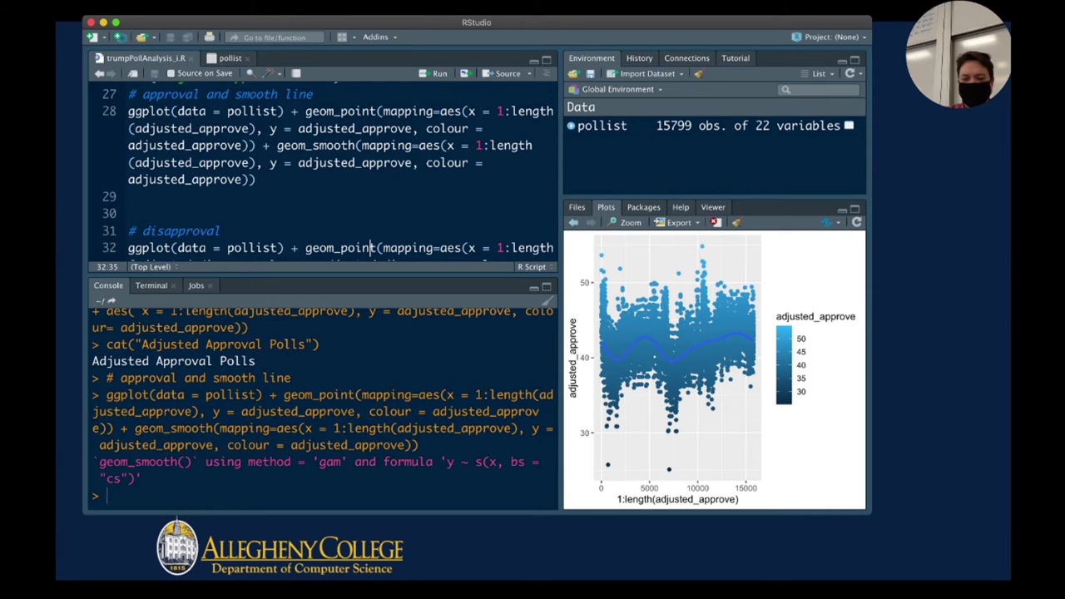
pyautogui.press('super+Return')
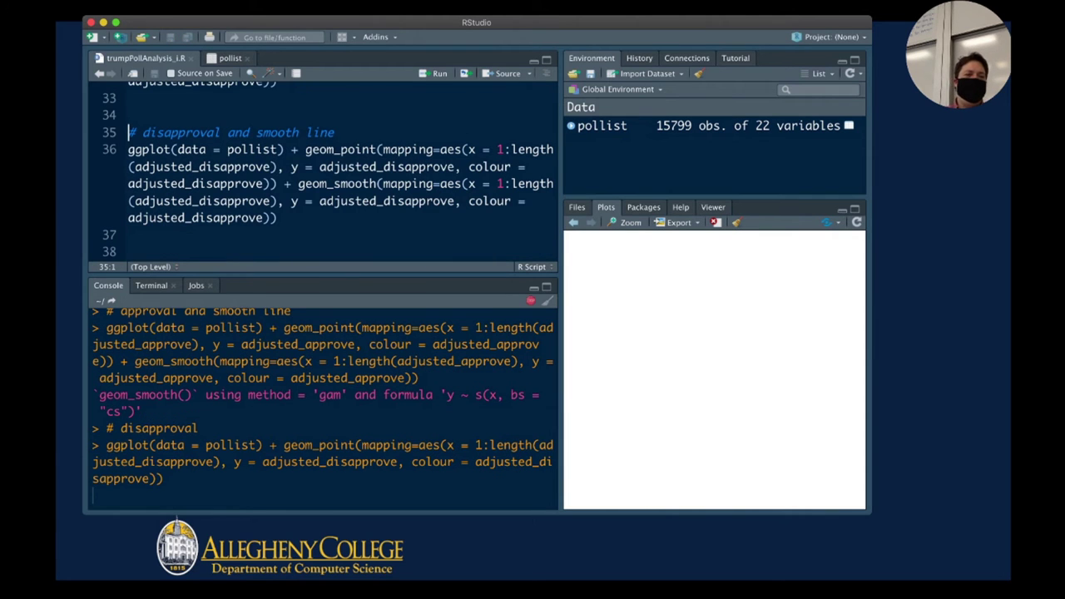
# Examine the start of the disapproval and smooth line ggplot statement on line 36, through its geom_point call
pyautogui.click(184, 133)
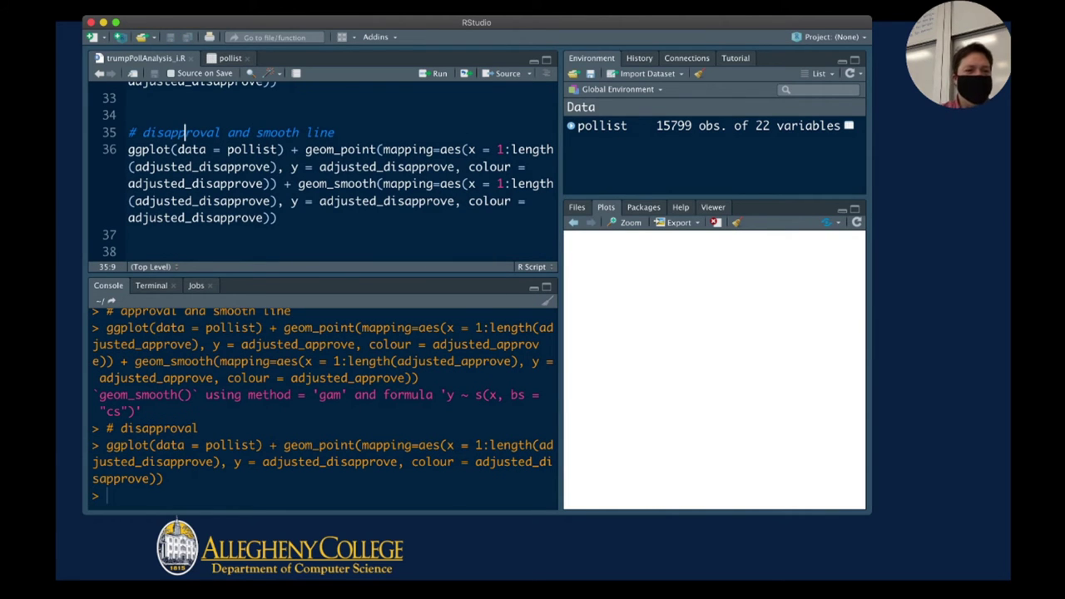
pyautogui.click(128, 150)
pyautogui.press('Right')
pyautogui.press('Right')
pyautogui.press('Right')
pyautogui.press('Right')
pyautogui.press('Right')
pyautogui.press('Right')
pyautogui.press('Right')
pyautogui.press('Right')
pyautogui.press('Right')
pyautogui.press('Right')
pyautogui.press('Right')
pyautogui.press('Right')
pyautogui.press('Right')
pyautogui.press('Right')
pyautogui.press('Right')
pyautogui.press('Right')
pyautogui.press('Right')
pyautogui.press('Right')
pyautogui.press('Right')
pyautogui.press('Right')
pyautogui.press('Right')
pyautogui.press('Right')
pyautogui.press('Right')
pyautogui.press('Right')
pyautogui.press('Right')
pyautogui.press('Right')
pyautogui.press('Right')
pyautogui.press('Right')
pyautogui.press('Right')
pyautogui.press('Right')
pyautogui.press('Right')
pyautogui.press('Right')
pyautogui.press('Right')
pyautogui.press('Right')
pyautogui.press('Right')
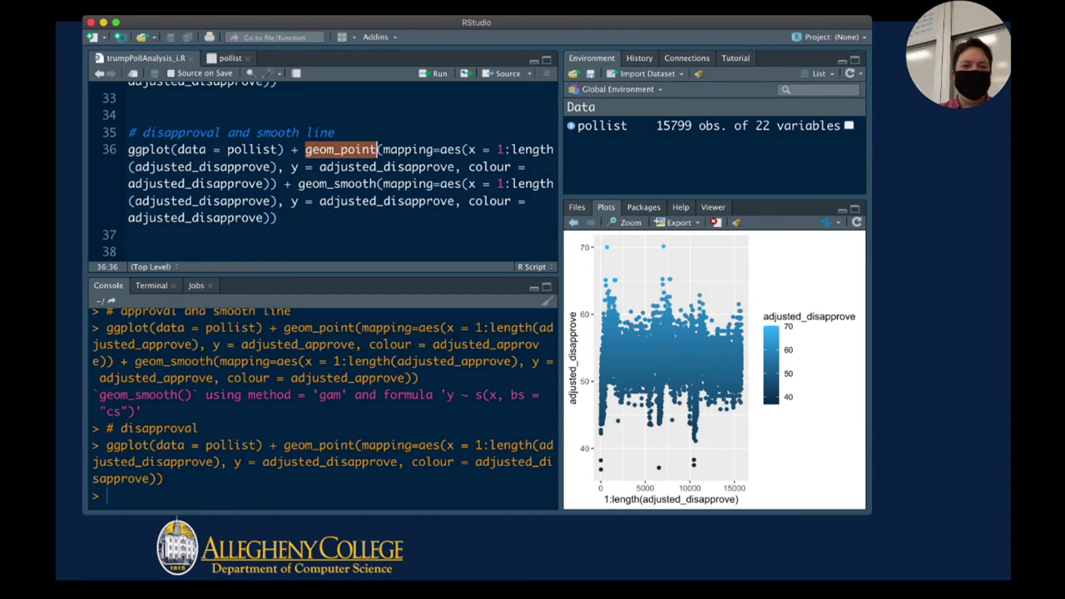
# Examine the x = 1:length(adjusted_disapprove) argument of geom_point on line 36
pyautogui.press('Right')
pyautogui.press('Right')
pyautogui.press('Right')
pyautogui.press('Right')
pyautogui.press('Right')
pyautogui.press('Right')
pyautogui.press('Right')
pyautogui.press('Right')
pyautogui.press('Right')
pyautogui.press('Right')
pyautogui.press('Right')
pyautogui.press('Right')
pyautogui.press('Right')
pyautogui.hotkey('shift', 'Right')
pyautogui.hotkey('shift', 'Right')
pyautogui.hotkey('shift', 'Right')
pyautogui.hotkey('shift', 'Right')
pyautogui.hotkey('shift', 'Right')
pyautogui.hotkey('shift', 'Right')
pyautogui.hotkey('shift', 'Right')
pyautogui.hotkey('shift', 'Right')
pyautogui.hotkey('shift', 'Right')
pyautogui.hotkey('shift', 'Right')
pyautogui.hotkey('shift', 'Right')
pyautogui.hotkey('shift', 'Right')
pyautogui.hotkey('shift', 'Right')
pyautogui.hotkey('shift', 'Right')
pyautogui.hotkey('shift', 'Right')
pyautogui.hotkey('shift', 'Right')
pyautogui.hotkey('shift', 'Right')
pyautogui.hotkey('shift', 'Right')
pyautogui.hotkey('shift', 'Right')
pyautogui.hotkey('shift', 'Right')
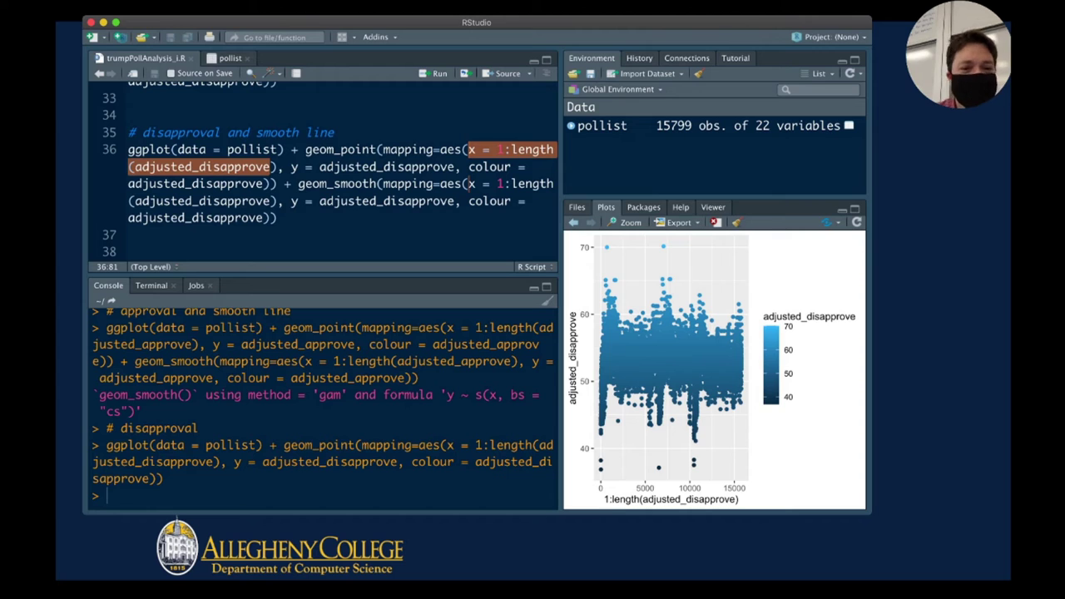
# Examine the y = adjusted_disapprove argument of geom_point on line 36
pyautogui.press('Right')
pyautogui.press('Right')
pyautogui.press('Right')
pyautogui.press('Right')
pyautogui.hotkey('shift', 'Right')
pyautogui.hotkey('shift', 'Right')
pyautogui.hotkey('shift', 'Right')
pyautogui.hotkey('shift', 'Right')
pyautogui.hotkey('shift', 'Right')
pyautogui.hotkey('shift', 'Right')
pyautogui.hotkey('shift', 'Right')
pyautogui.hotkey('shift', 'Right')
pyautogui.hotkey('shift', 'Right')
pyautogui.hotkey('shift', 'Right')
pyautogui.hotkey('shift', 'Right')
pyautogui.hotkey('shift', 'Right')
pyautogui.hotkey('shift', 'Right')
pyautogui.hotkey('shift', 'Right')
pyautogui.hotkey('shift', 'Right')
pyautogui.hotkey('shift', 'Right')
pyautogui.hotkey('shift', 'Right')
pyautogui.hotkey('shift', 'Right')
pyautogui.hotkey('shift', 'Right')
pyautogui.hotkey('shift', 'Right')
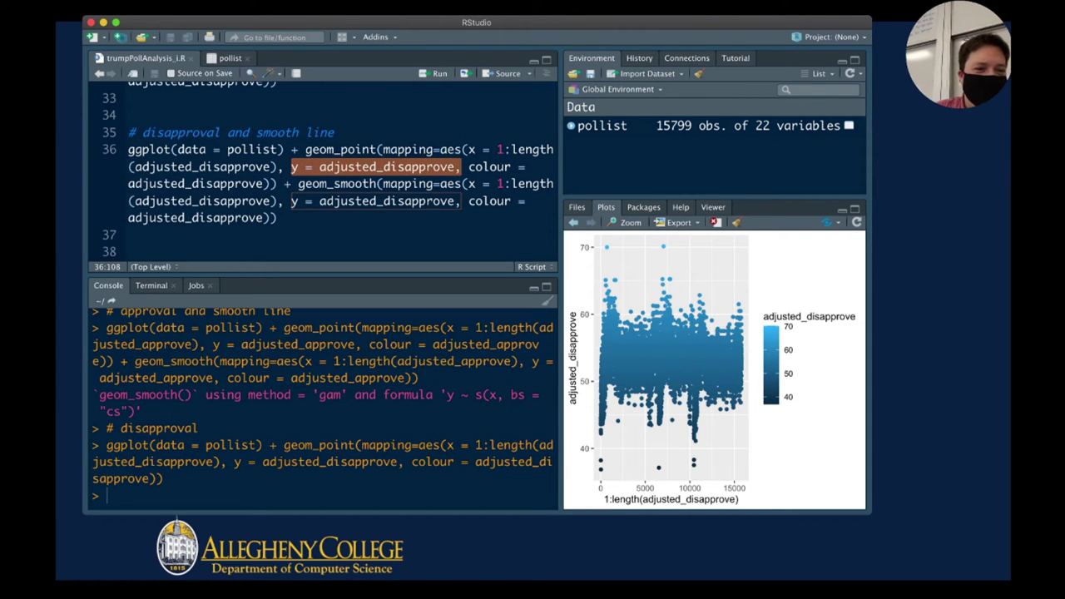
# Examine the adjusted_disapprove variable assigned to colour in the geom_point call on line 36
pyautogui.press('Right')
pyautogui.press('Right')
pyautogui.press('Right')
pyautogui.press('Right')
pyautogui.press('Right')
pyautogui.press('Right')
pyautogui.press('Right')
pyautogui.press('Right')
pyautogui.press('Right')
pyautogui.press('Right')
pyautogui.hotkey('shift', 'Right')
pyautogui.hotkey('shift', 'Right')
pyautogui.hotkey('shift', 'Right')
pyautogui.hotkey('shift', 'Right')
pyautogui.hotkey('shift', 'Right')
pyautogui.hotkey('shift', 'Right')
pyautogui.hotkey('shift', 'Right')
pyautogui.hotkey('shift', 'Right')
pyautogui.hotkey('shift', 'Right')
pyautogui.hotkey('shift', 'Right')
pyautogui.hotkey('shift', 'Right')
pyautogui.hotkey('shift', 'Right')
pyautogui.hotkey('shift', 'Right')
pyautogui.hotkey('shift', 'Right')
pyautogui.hotkey('shift', 'Right')
pyautogui.hotkey('shift', 'Right')
pyautogui.hotkey('shift', 'Right')
pyautogui.hotkey('shift', 'Right')
pyautogui.hotkey('shift', 'Right')
pyautogui.hotkey('shift', 'Right')
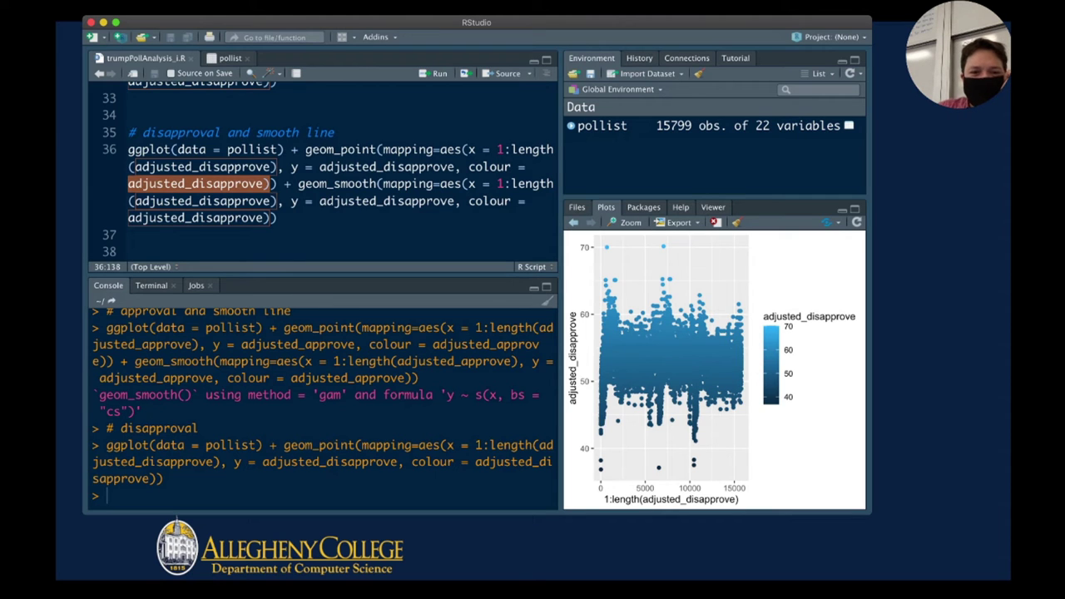
# Examine the geom_smooth call and the beginning of its mapping on line 36
pyautogui.press('Right')
pyautogui.press('Right')
pyautogui.press('Right')
pyautogui.press('Right')
pyautogui.hotkey('shift', 'Right')
pyautogui.hotkey('shift', 'Right')
pyautogui.hotkey('shift', 'Right')
pyautogui.hotkey('shift', 'Right')
pyautogui.hotkey('shift', 'Right')
pyautogui.hotkey('shift', 'Right')
pyautogui.hotkey('shift', 'Right')
pyautogui.hotkey('shift', 'Right')
pyautogui.hotkey('shift', 'Right')
pyautogui.hotkey('shift', 'Right')
pyautogui.hotkey('shift', 'Right')
pyautogui.hotkey('shift', 'Right')
pyautogui.hotkey('shift', 'Right')
pyautogui.hotkey('shift', 'Right')
pyautogui.hotkey('shift', 'Right')
pyautogui.hotkey('shift', 'Right')
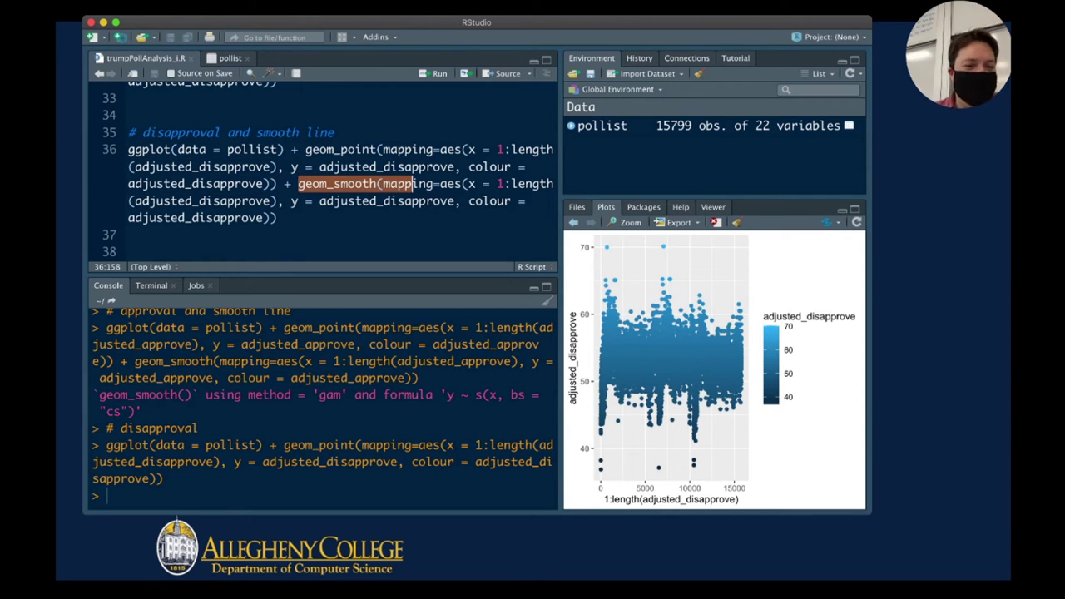
pyautogui.hotkey('shift', 'Right')
pyautogui.hotkey('shift', 'Right')
pyautogui.hotkey('shift', 'Right')
pyautogui.hotkey('shift', 'Right')
pyautogui.press('Right')
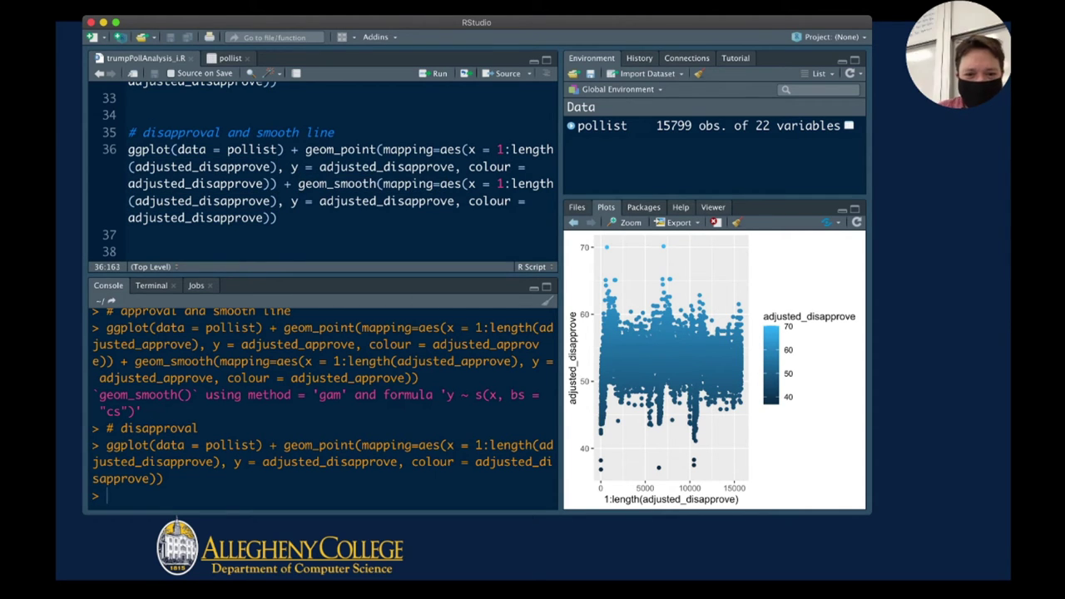
# Examine the x = 1:length(adjusted_disapprove) and y = adjusted_disapprove arguments in the geom_smooth aesthetics on line 36
pyautogui.hotkey('shift', 'Right')
pyautogui.hotkey('shift', 'Right')
pyautogui.hotkey('shift', 'Right')
pyautogui.hotkey('shift', 'Right')
pyautogui.hotkey('shift', 'Right')
pyautogui.hotkey('shift', 'Right')
pyautogui.hotkey('shift', 'Right')
pyautogui.hotkey('shift', 'Right')
pyautogui.hotkey('shift', 'Right')
pyautogui.hotkey('shift', 'Right')
pyautogui.hotkey('shift', 'Right')
pyautogui.hotkey('shift', 'Right')
pyautogui.hotkey('shift', 'Right')
pyautogui.hotkey('shift', 'Right')
pyautogui.hotkey('shift', 'Right')
pyautogui.hotkey('shift', 'Right')
pyautogui.hotkey('shift', 'Right')
pyautogui.hotkey('shift', 'Right')
pyautogui.hotkey('shift', 'Right')
pyautogui.hotkey('shift', 'Right')
pyautogui.hotkey('shift', 'Right')
pyautogui.hotkey('shift', 'Right')
pyautogui.hotkey('shift', 'Right')
pyautogui.hotkey('shift', 'Right')
pyautogui.hotkey('shift', 'Right')
pyautogui.hotkey('shift', 'Right')
pyautogui.hotkey('shift', 'Right')
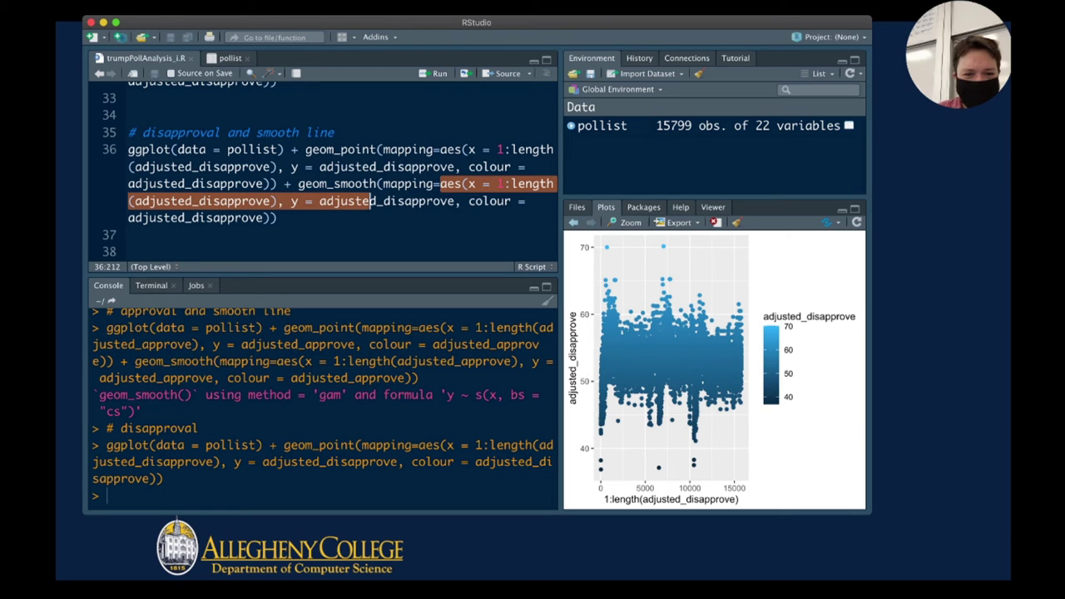
pyautogui.hotkey('shift', 'Right')
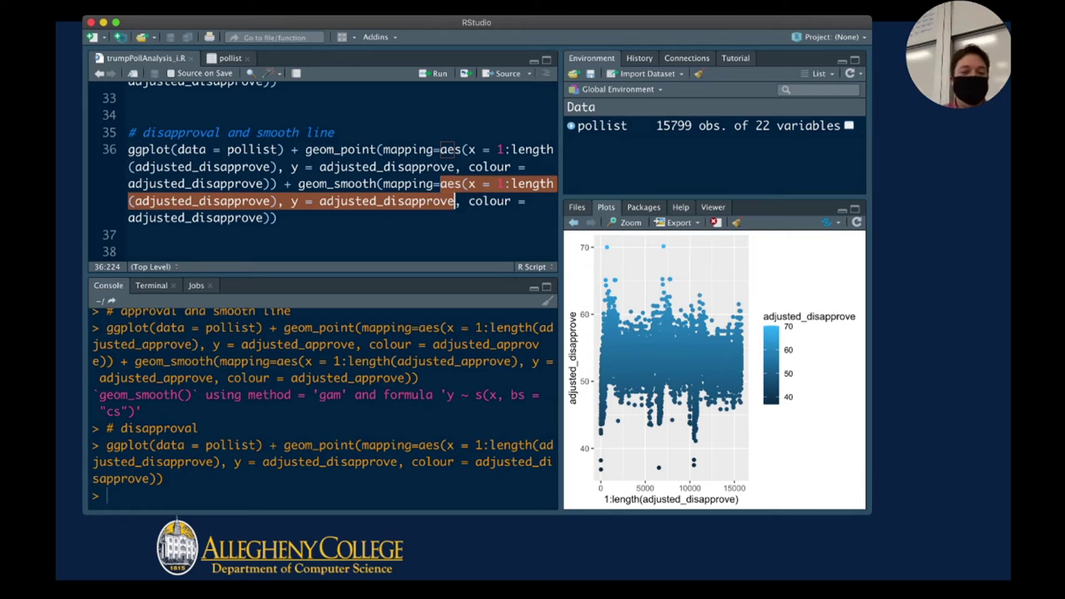
pyautogui.click(410, 201)
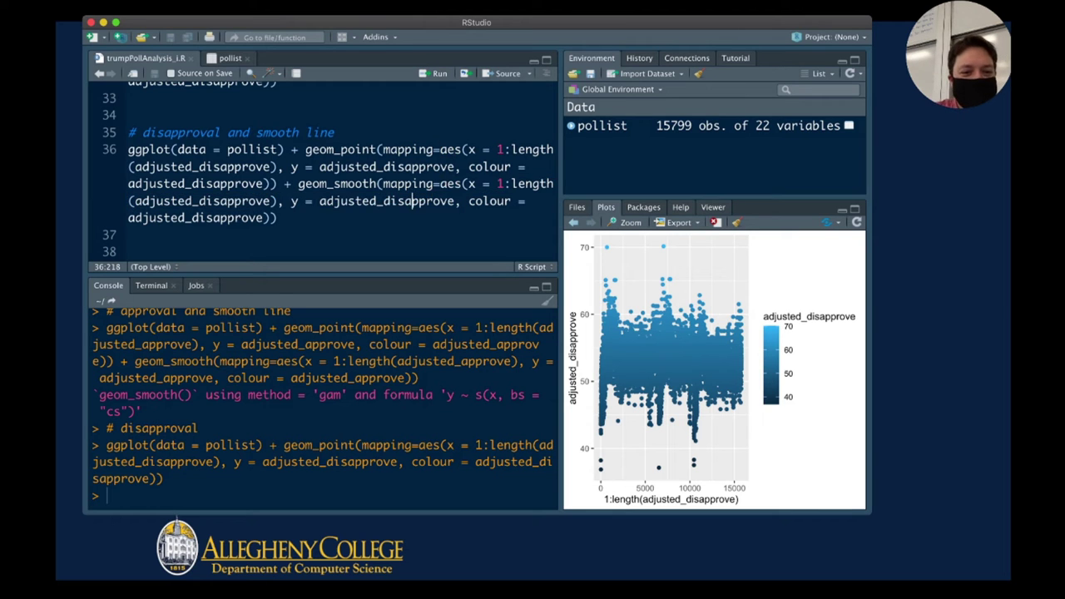
# Examine the colour argument of geom_smooth and the complete ggplot command on line 36
pyautogui.moveTo(319, 201); pyautogui.dragTo(506, 200)
pyautogui.click(455, 201)
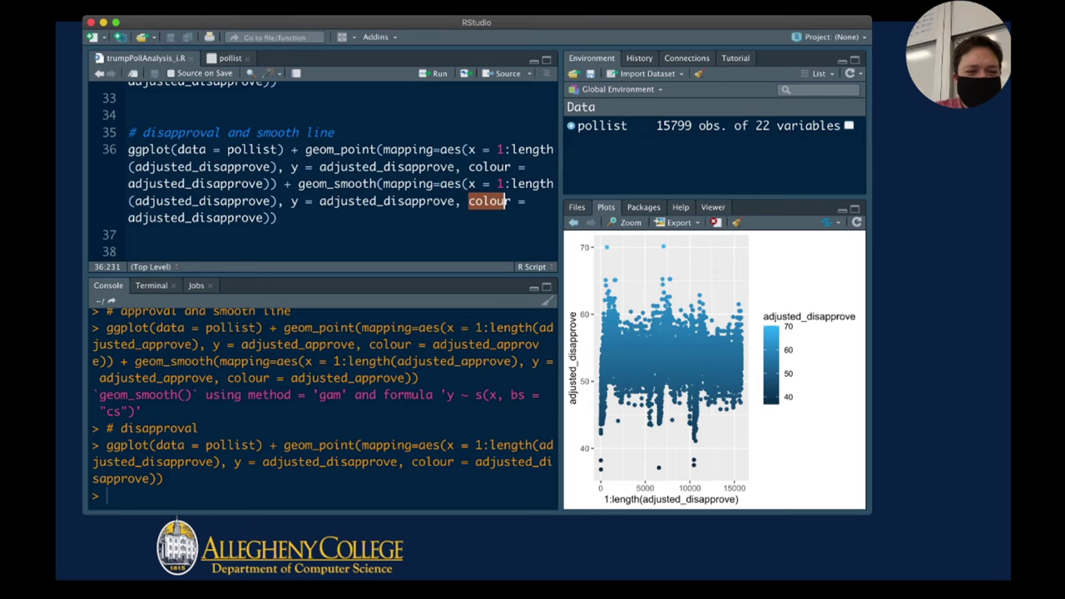
pyautogui.moveTo(277, 218); pyautogui.dragTo(129, 150)
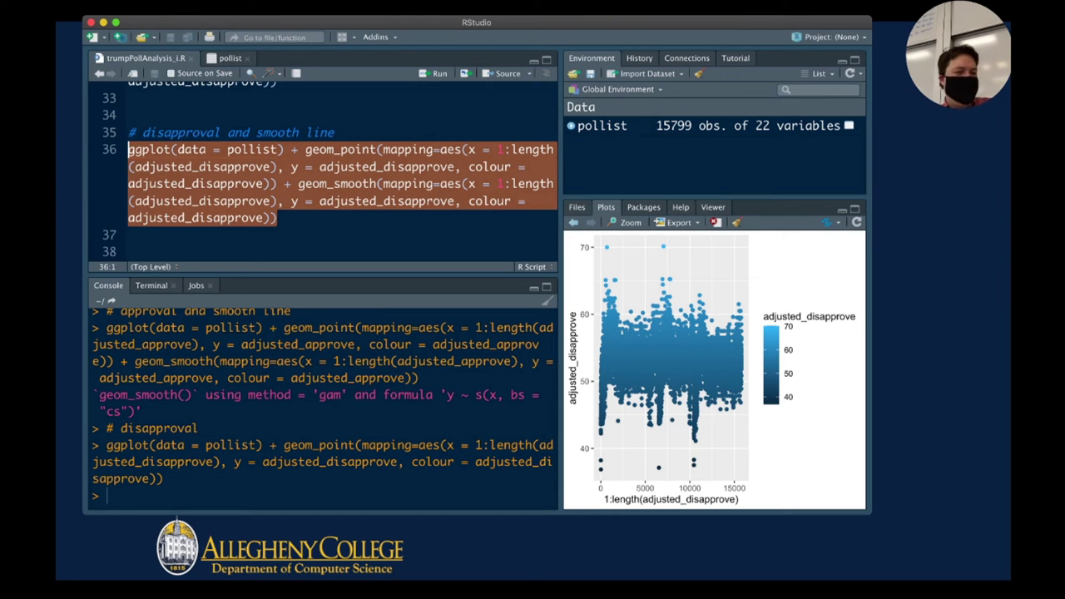
# Run the script from the approval and disapproval plot on line 41 through the combined smooth-line plot on line 48
pyautogui.click(129, 235)
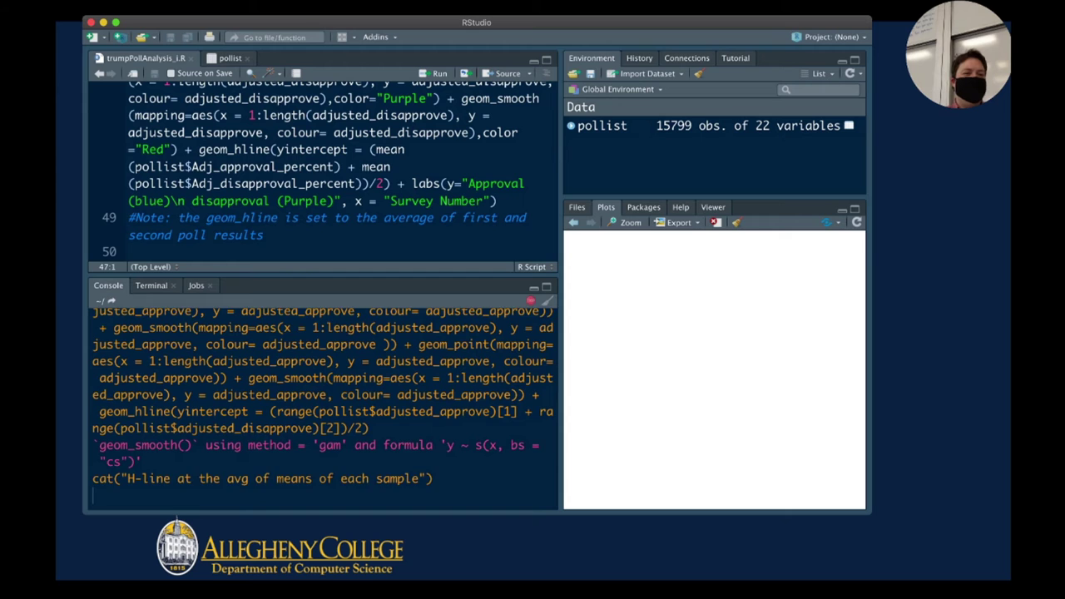
pyautogui.press('super+Return')
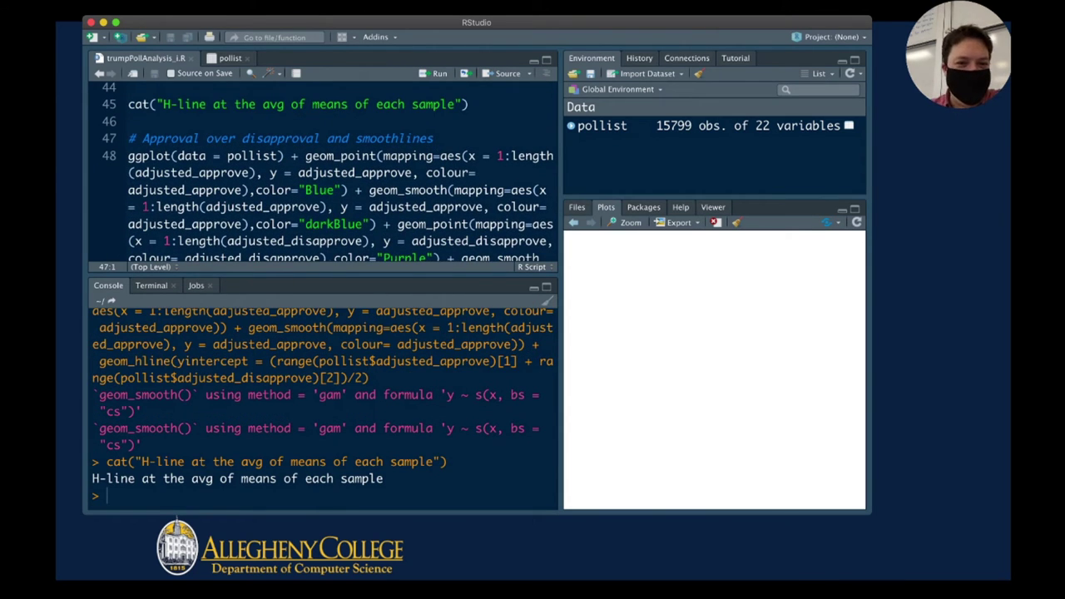
pyautogui.click(256, 156)
pyautogui.press('super+Return')
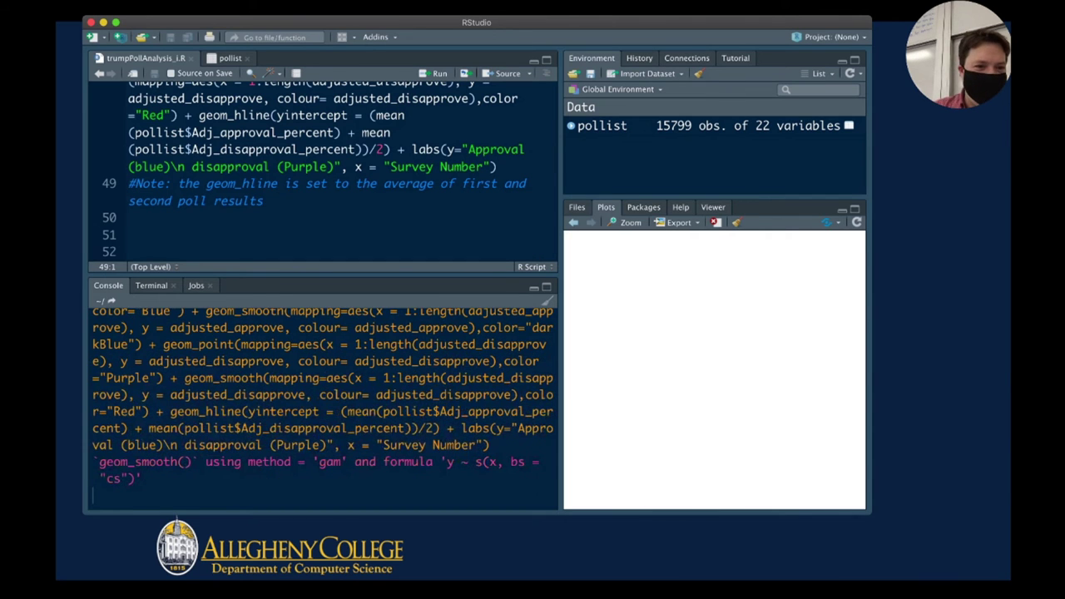
# Examine the approval and disapproval ggplot command on line 41, including its geom_point, geom_smooth and geom_hline layers
pyautogui.scroll(3, 324, 167)
pyautogui.scroll(5, 325, 170)
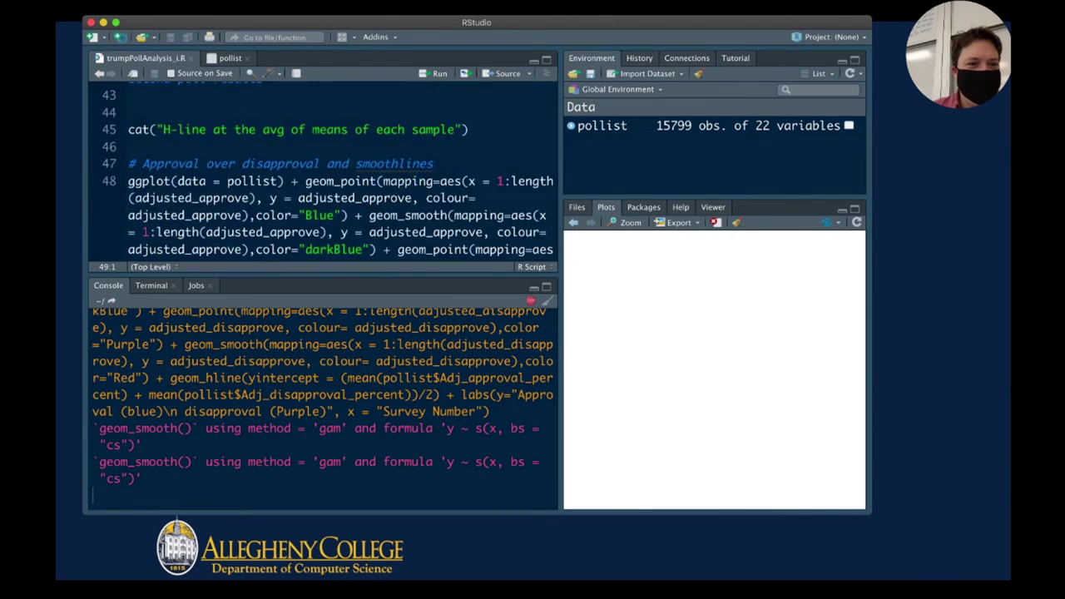
pyautogui.scroll(1, 325, 170)
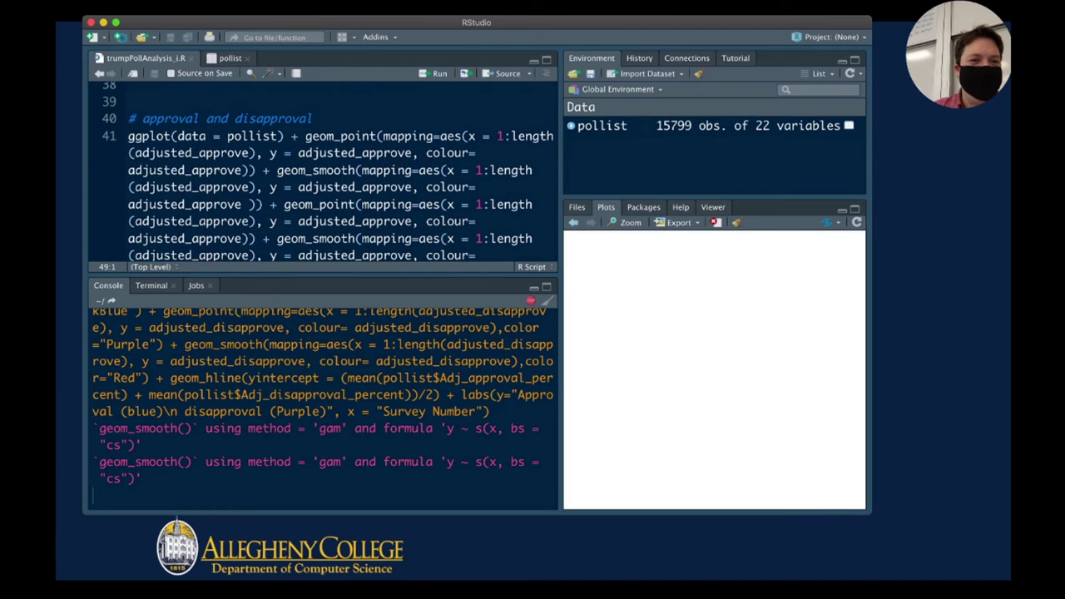
pyautogui.click(334, 136)
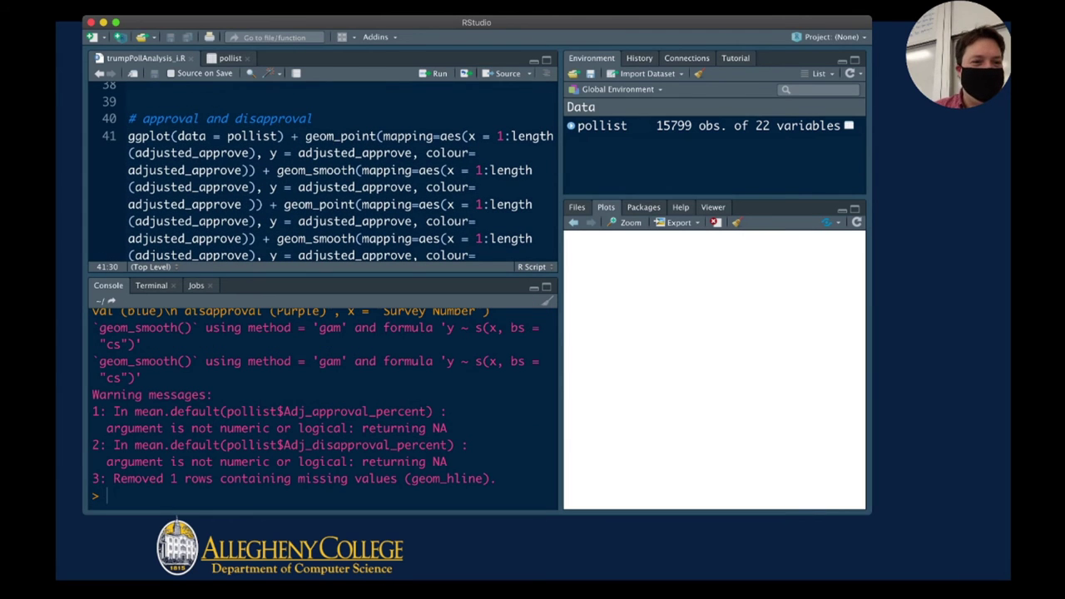
pyautogui.scroll(5, 335, 166)
pyautogui.scroll(-4, 335, 166)
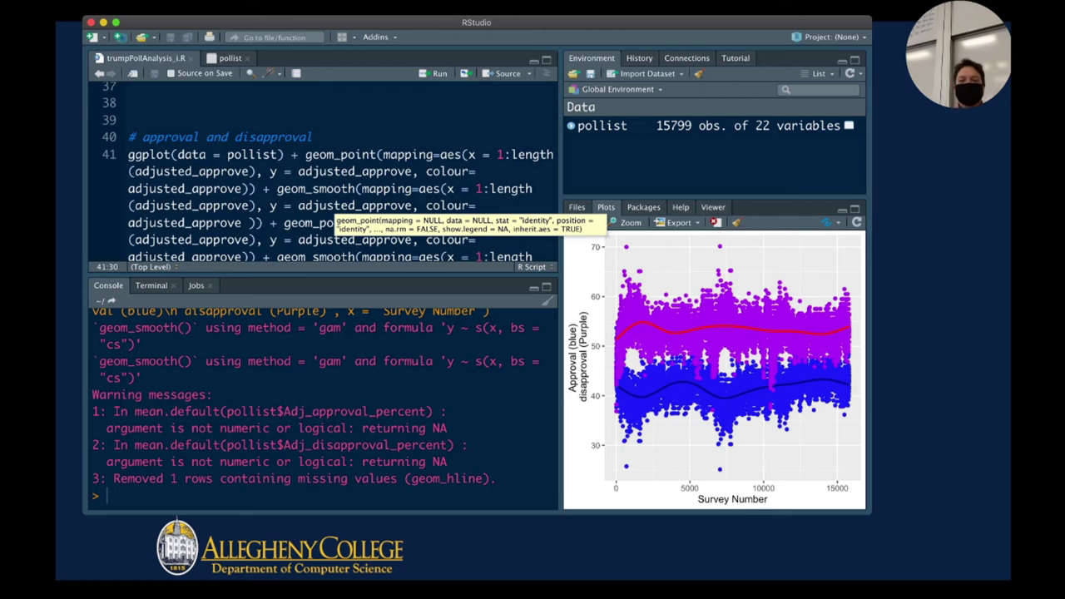
pyautogui.scroll(-2, 335, 166)
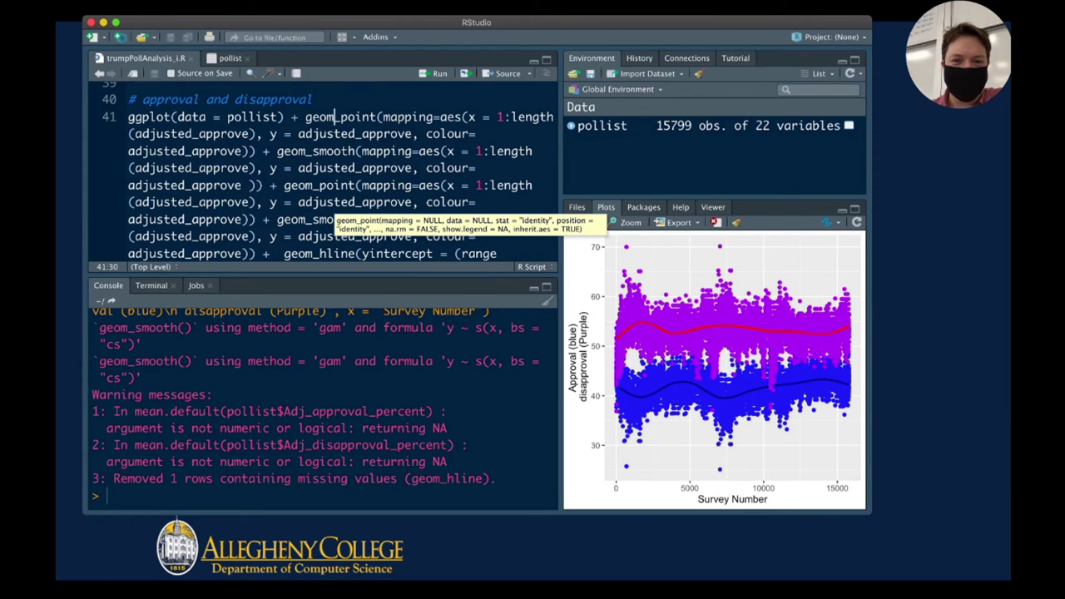
pyautogui.click(426, 202)
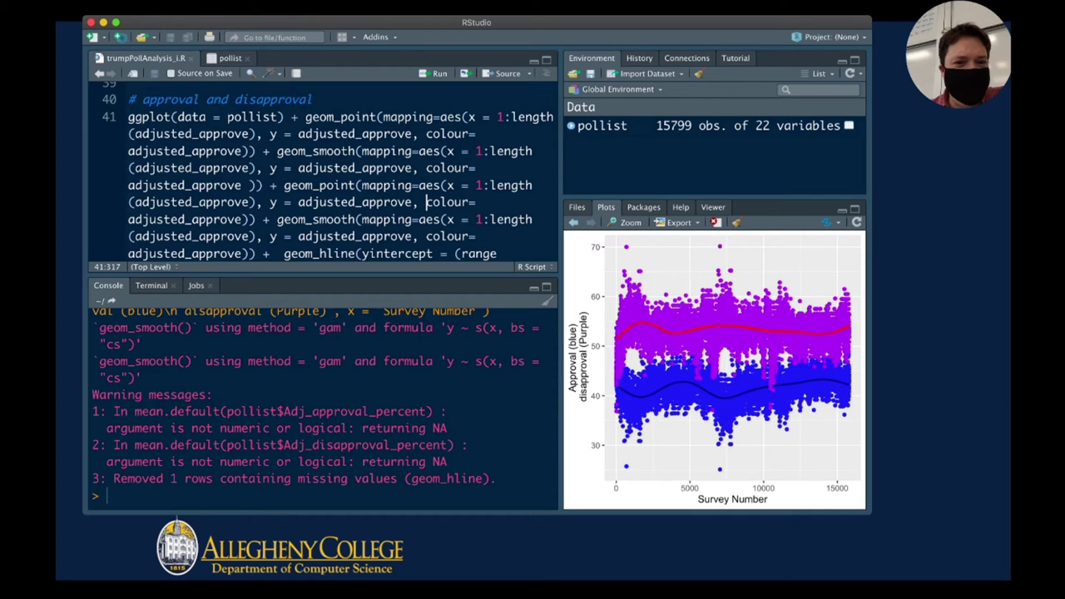
pyautogui.scroll(-3, 427, 150)
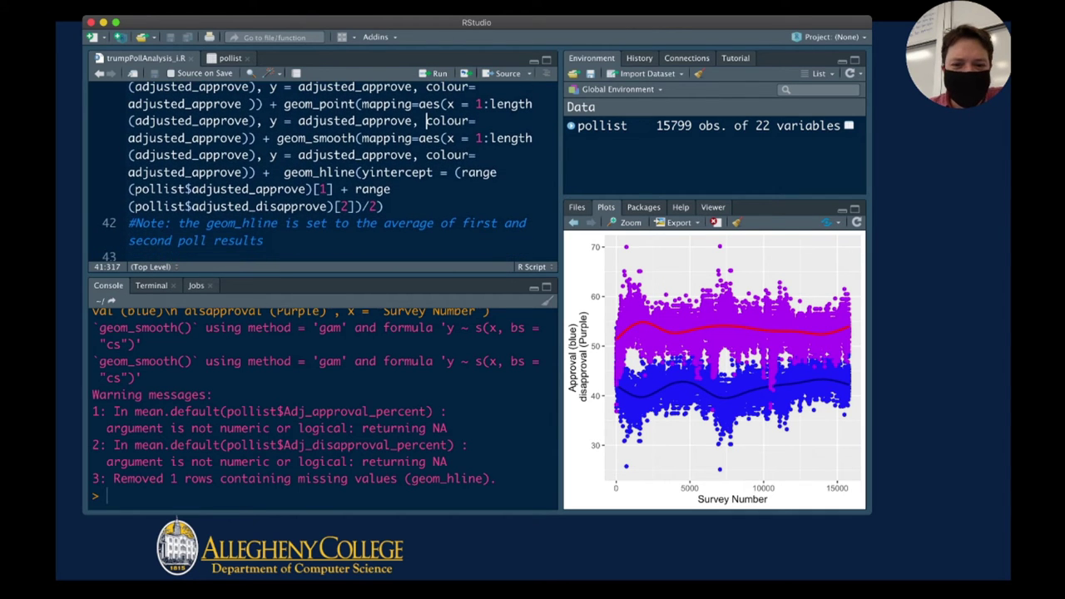
pyautogui.scroll(5, 325, 171)
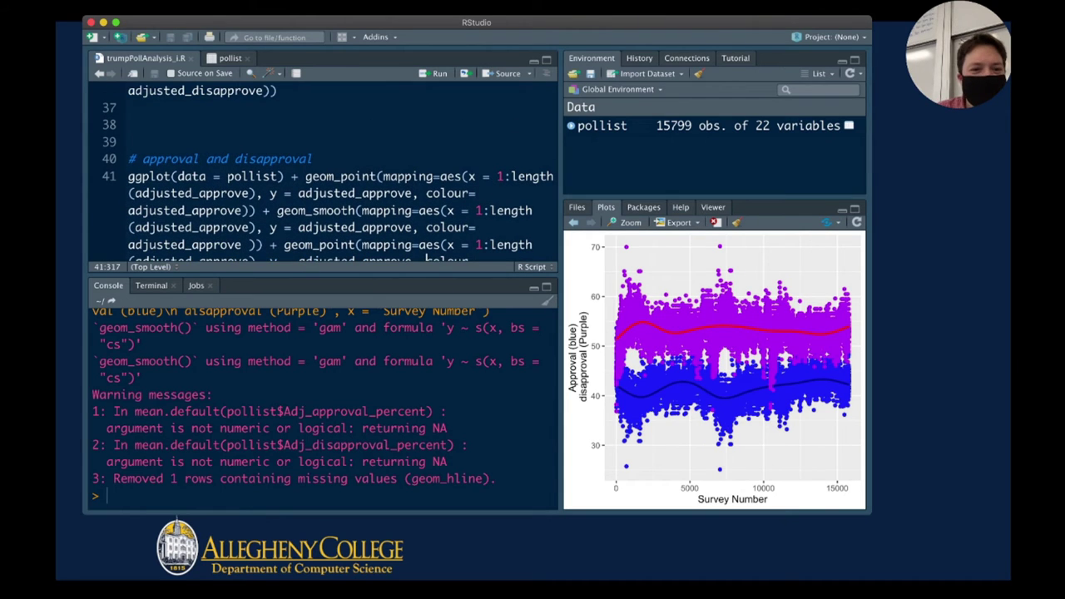
pyautogui.scroll(-1, 328, 171)
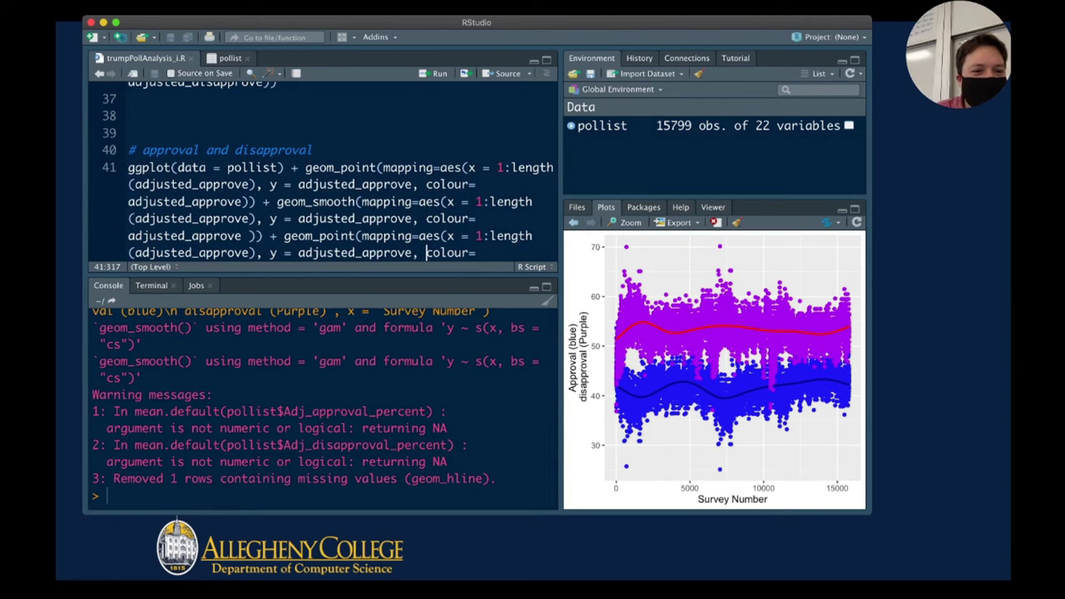
pyautogui.moveTo(135, 184); pyautogui.dragTo(250, 184)
# Run the disapproval and smooth line ggplot command on line 36
pyautogui.scroll(5, 324, 172)
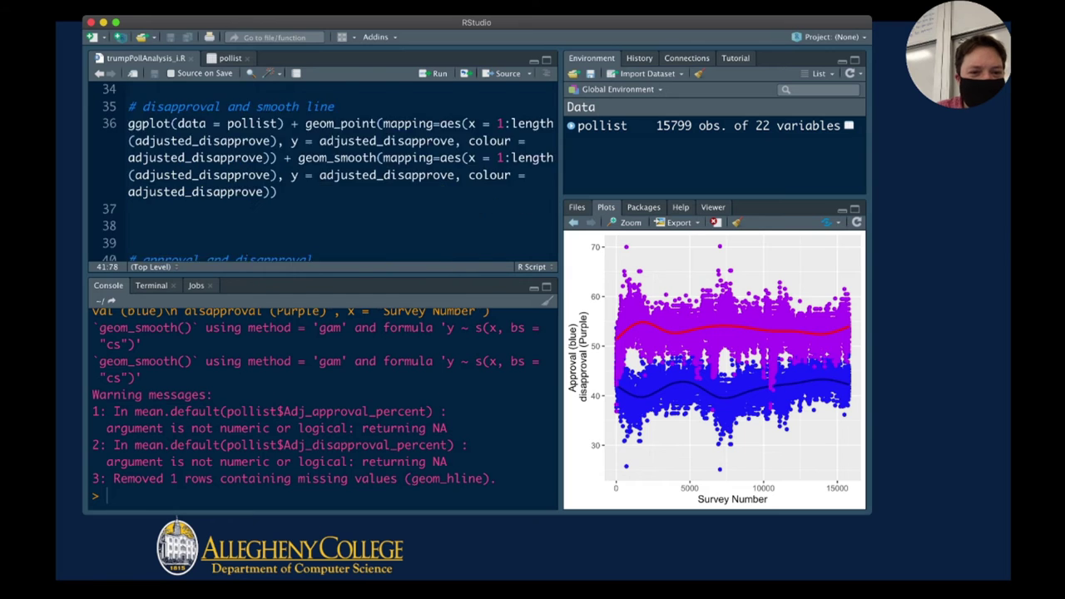
pyautogui.scroll(-1, 324, 171)
pyautogui.click(242, 173)
pyautogui.hotkey('ctrl', 'Return')
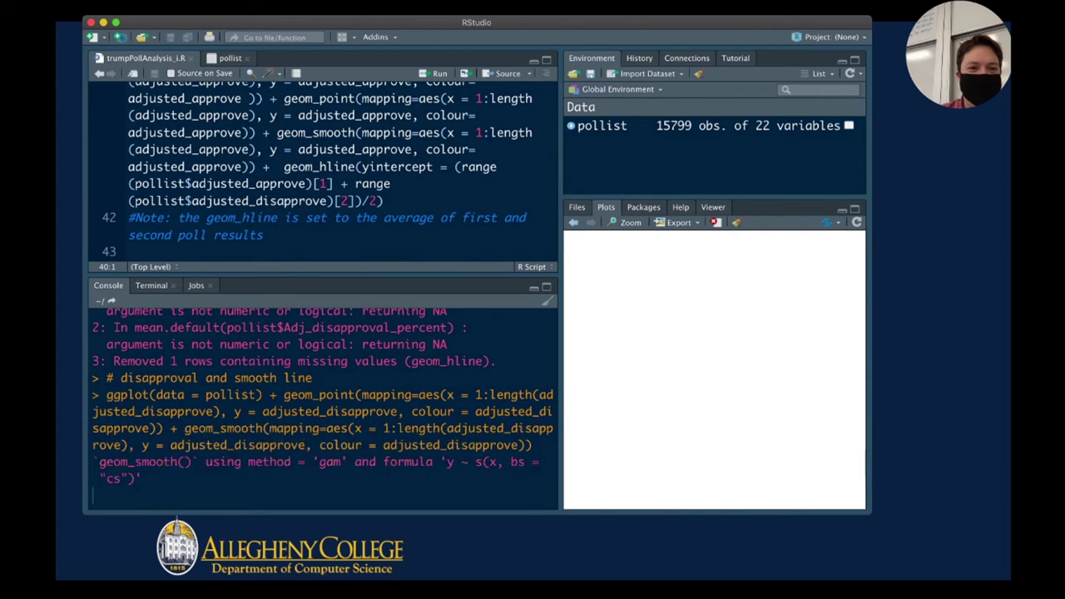
# Review the disapproval ggplot code on line 36 against its smooth-line plot
pyautogui.scroll(5, 324, 172)
pyautogui.moveTo(283, 179); pyautogui.dragTo(174, 128)
pyautogui.click(278, 197)
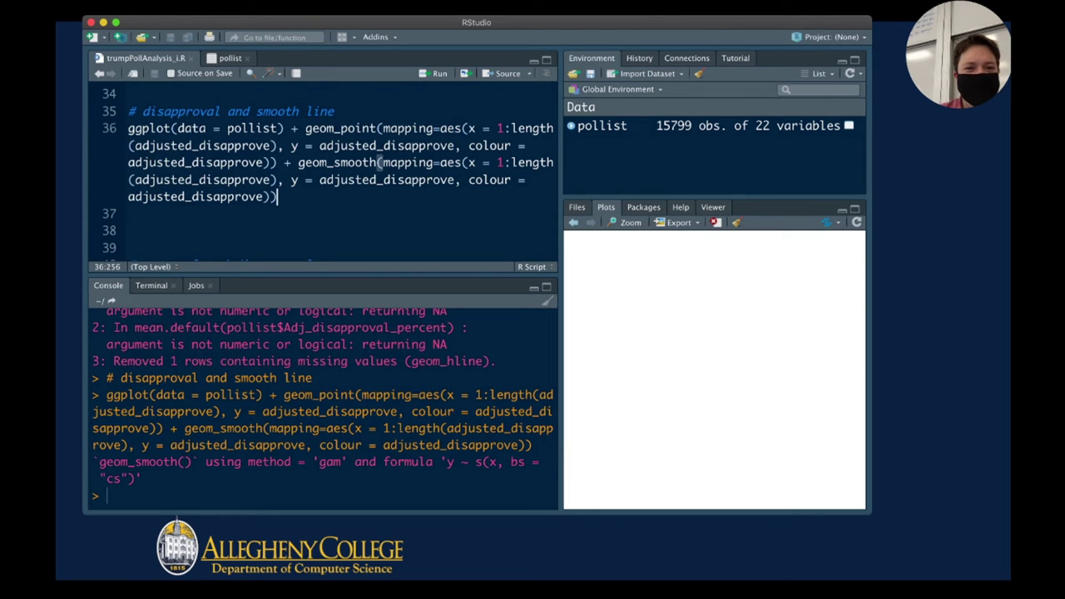
pyautogui.moveTo(278, 196); pyautogui.dragTo(131, 145)
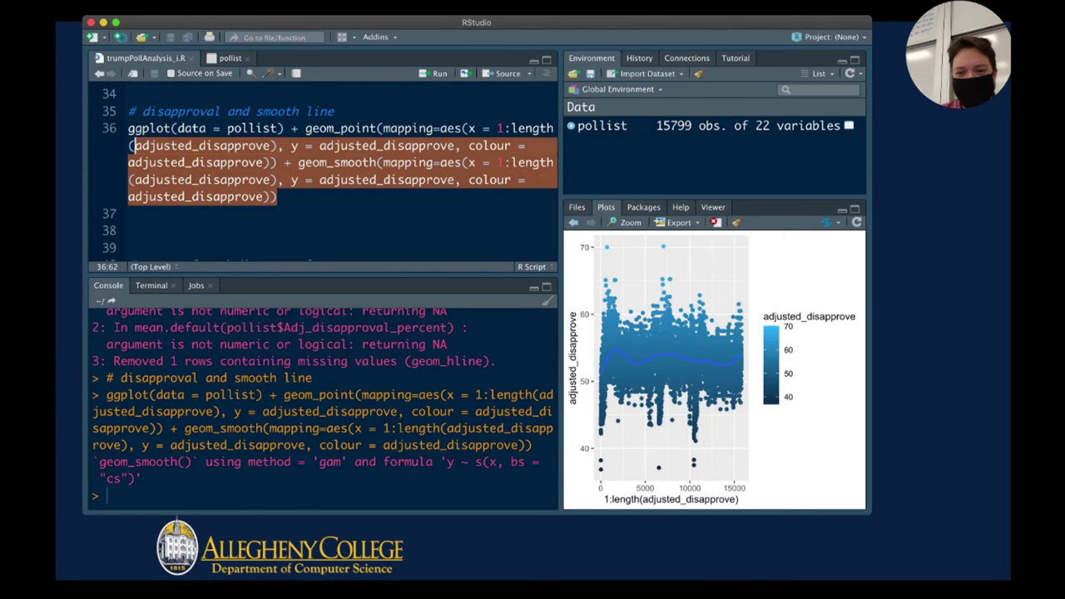
# Run the approval and disapproval ggplot command on line 41
pyautogui.scroll(-5, 333, 183)
pyautogui.click(427, 207)
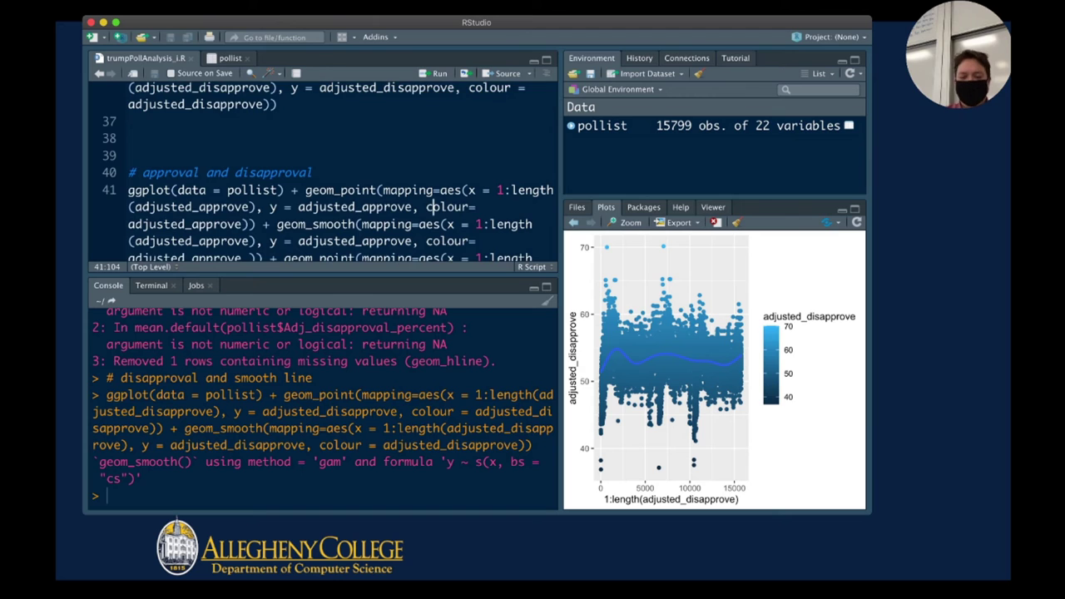
pyautogui.press('super+Return')
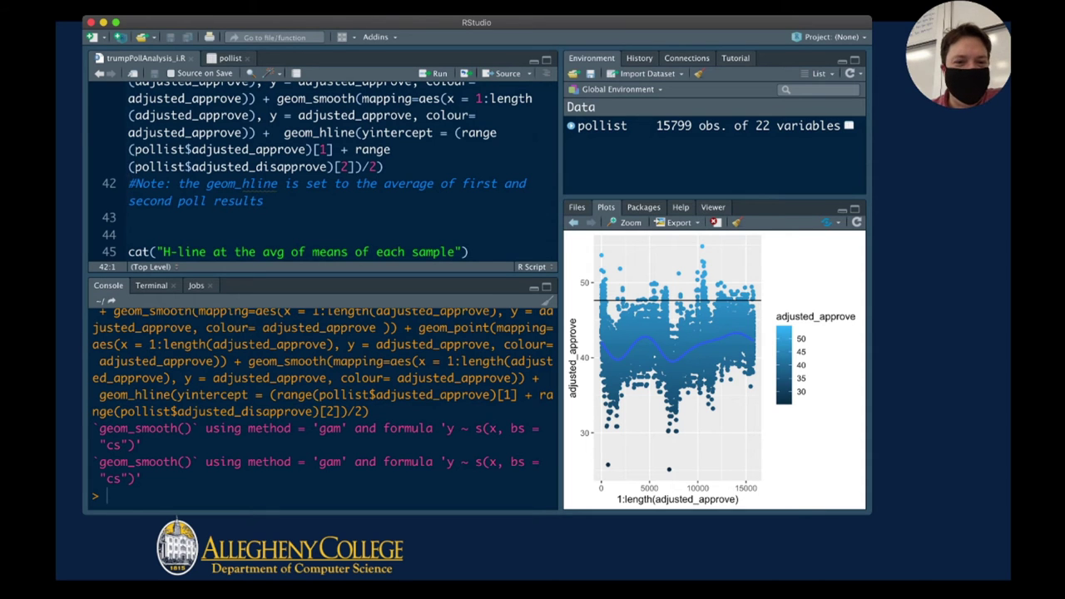
# Examine the geom_hline function at the end of the line 41 plot command
pyautogui.scroll(2, 324, 167)
pyautogui.scroll(-1, 324, 166)
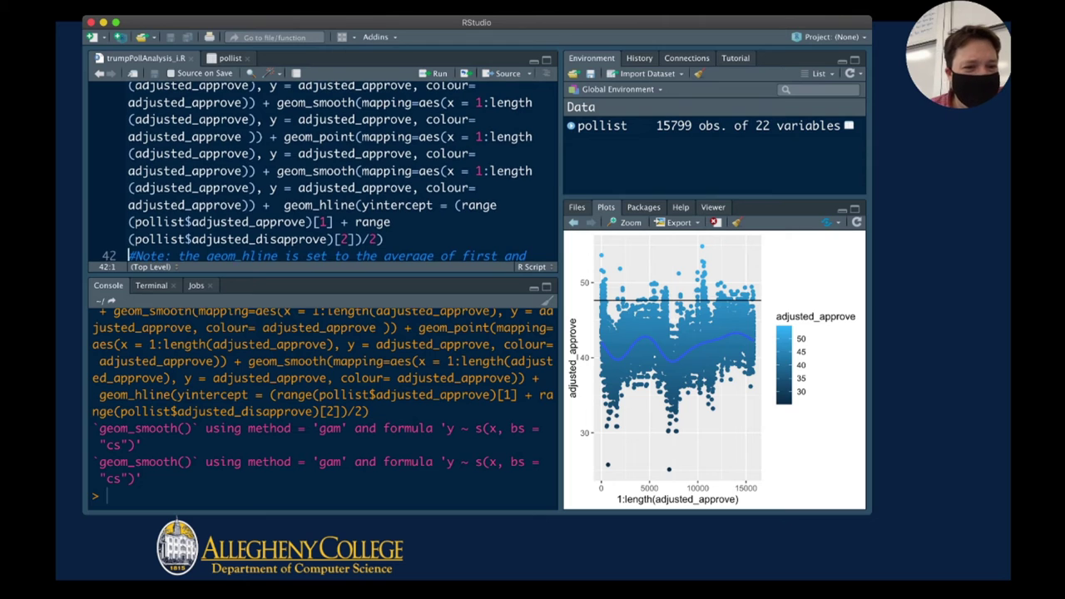
pyautogui.scroll(-2, 324, 172)
pyautogui.moveTo(284, 170); pyautogui.dragTo(358, 170)
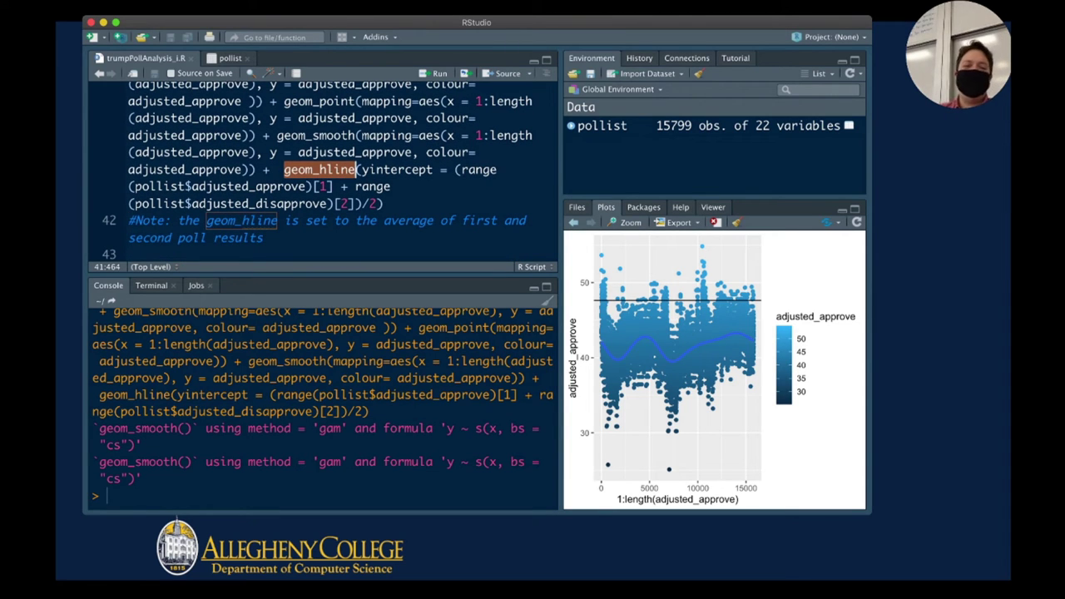
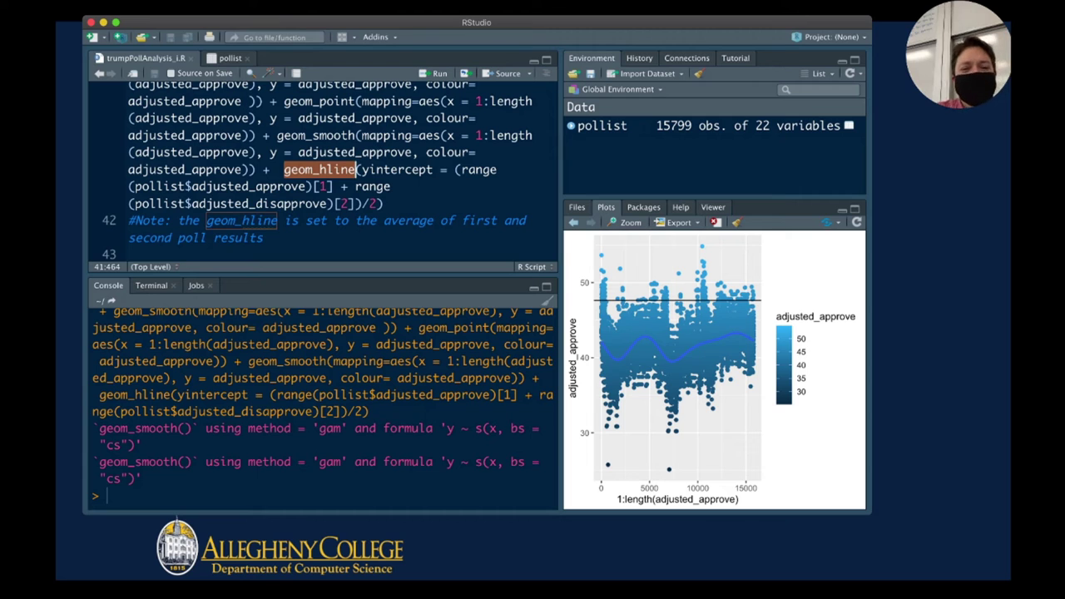
# Examine the range(pollist$adjusted_approve)[1] term of the geom_hline yintercept on line 41
pyautogui.click(219, 186)
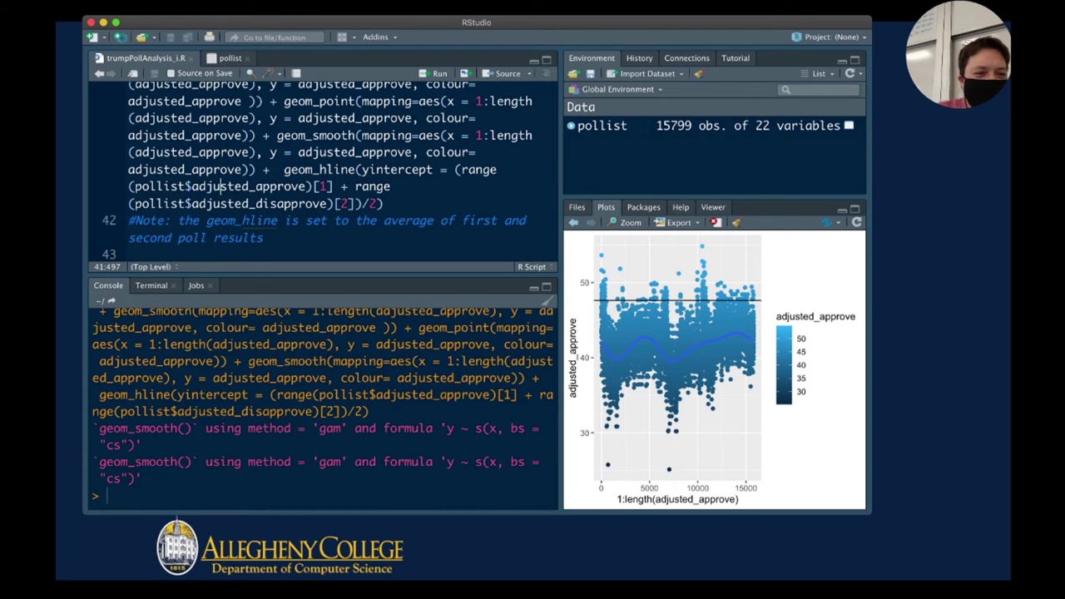
pyautogui.moveTo(133, 187); pyautogui.dragTo(278, 187)
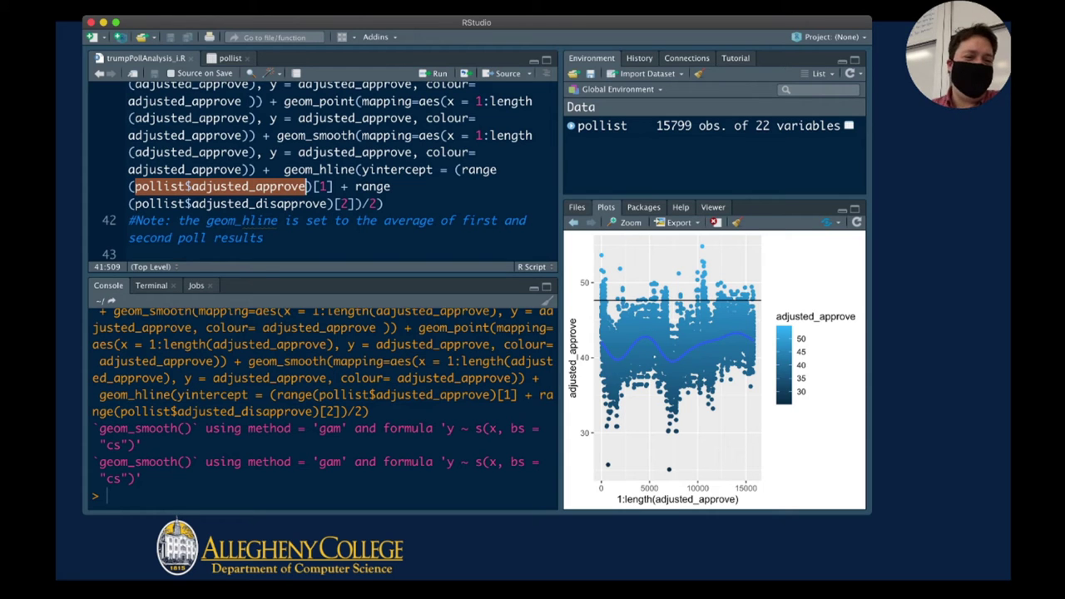
pyautogui.click(312, 186)
pyautogui.moveTo(135, 186); pyautogui.dragTo(306, 186)
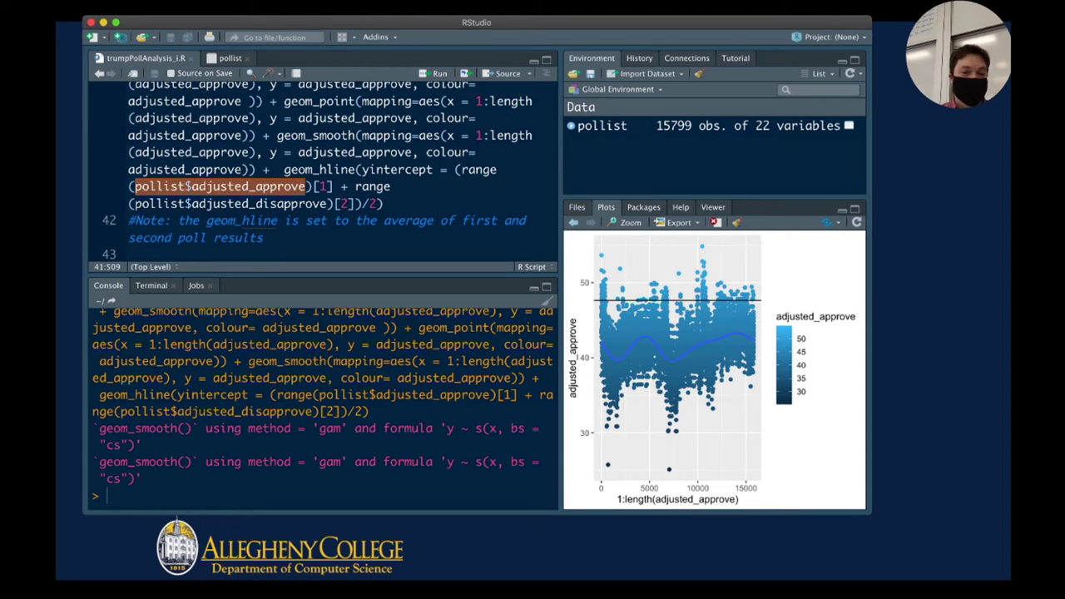
pyautogui.doubleClick(322, 187)
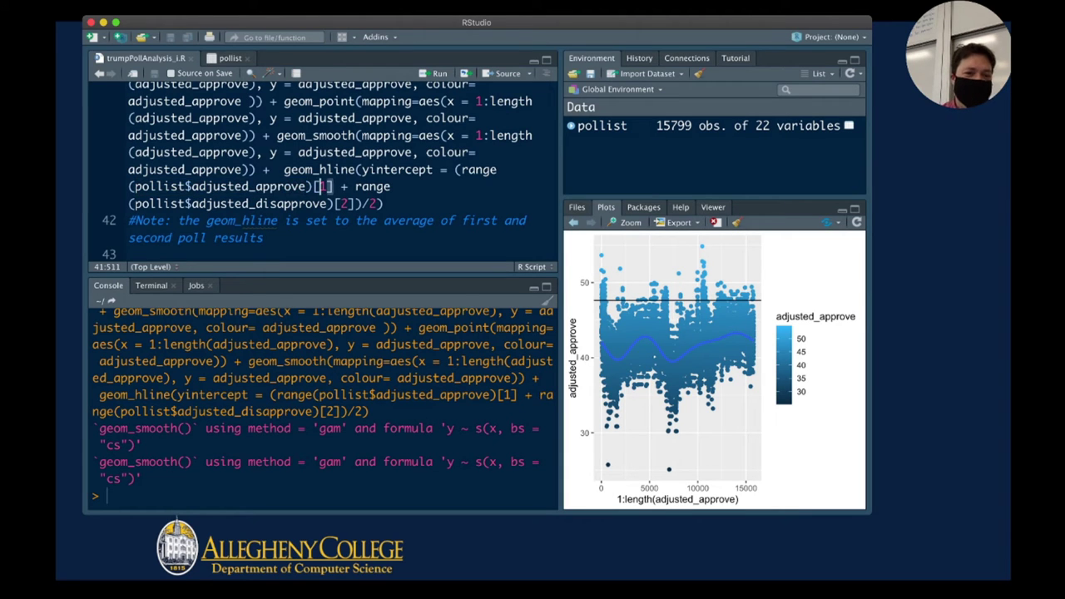
pyautogui.moveTo(325, 186); pyautogui.dragTo(129, 186)
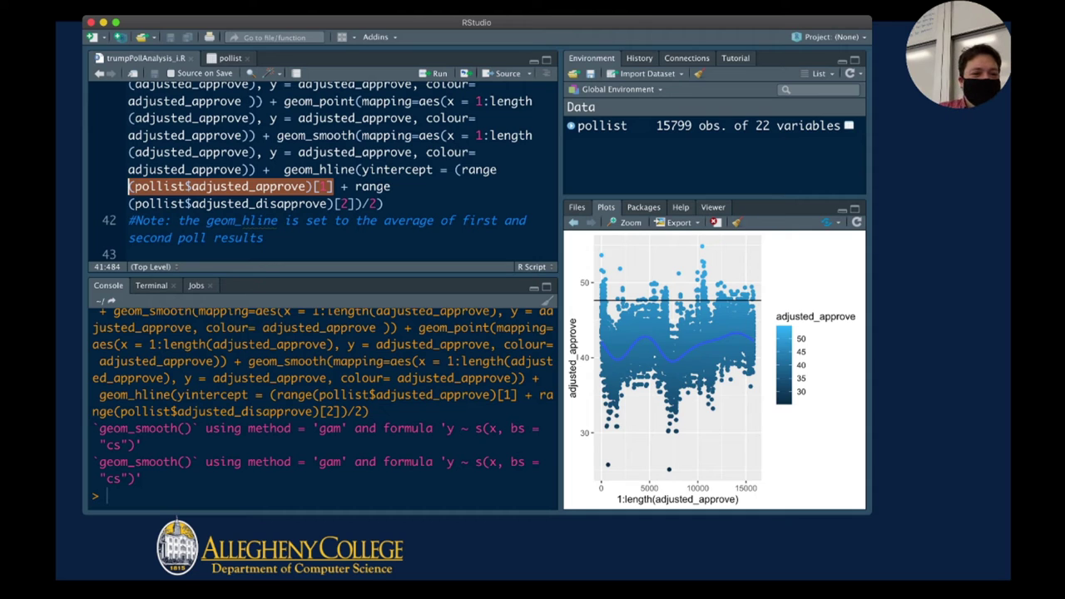
# Examine the range(pollist$adjusted_disapprove)[2] term and the division by 2 in the geom_hline yintercept
pyautogui.moveTo(133, 203); pyautogui.dragTo(330, 203)
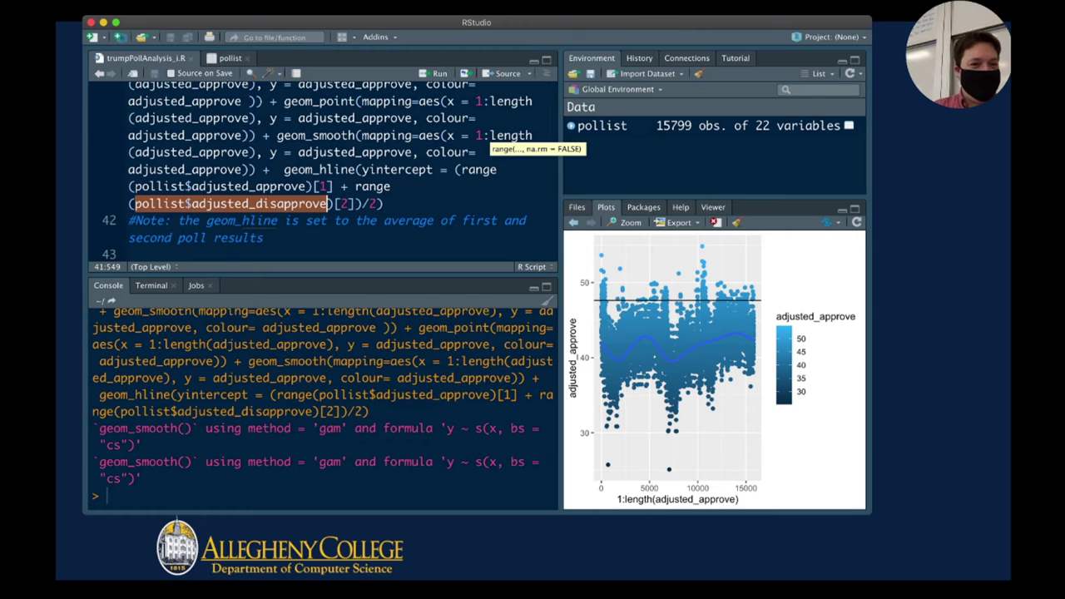
pyautogui.moveTo(330, 203); pyautogui.dragTo(361, 203)
pyautogui.click(363, 203)
# Change the second range term of the line 41 yintercept to pollist$adjusted_approve and rerun the plot command
pyautogui.click(343, 203)
pyautogui.press('Left')
pyautogui.press('Left')
pyautogui.press('Left')
pyautogui.press('Left')
pyautogui.press('Left')
pyautogui.press('Left')
pyautogui.press('Left')
pyautogui.press('Left')
pyautogui.press('Left')
pyautogui.press('BackSpace')
pyautogui.press('BackSpace')
pyautogui.press('BackSpace')
pyautogui.hotkey('ctrl', 'Return')
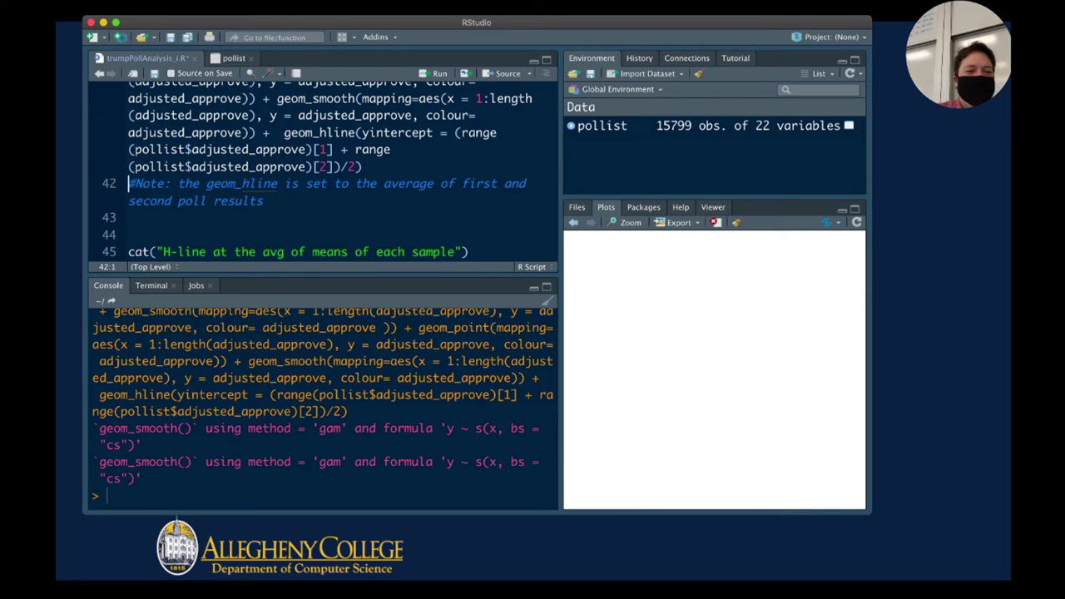
# Compare the adjusted_approve variable in both range terms of the geom_hline yintercept
pyautogui.moveTo(191, 149); pyautogui.dragTo(286, 150)
pyautogui.moveTo(192, 167); pyautogui.dragTo(264, 166)
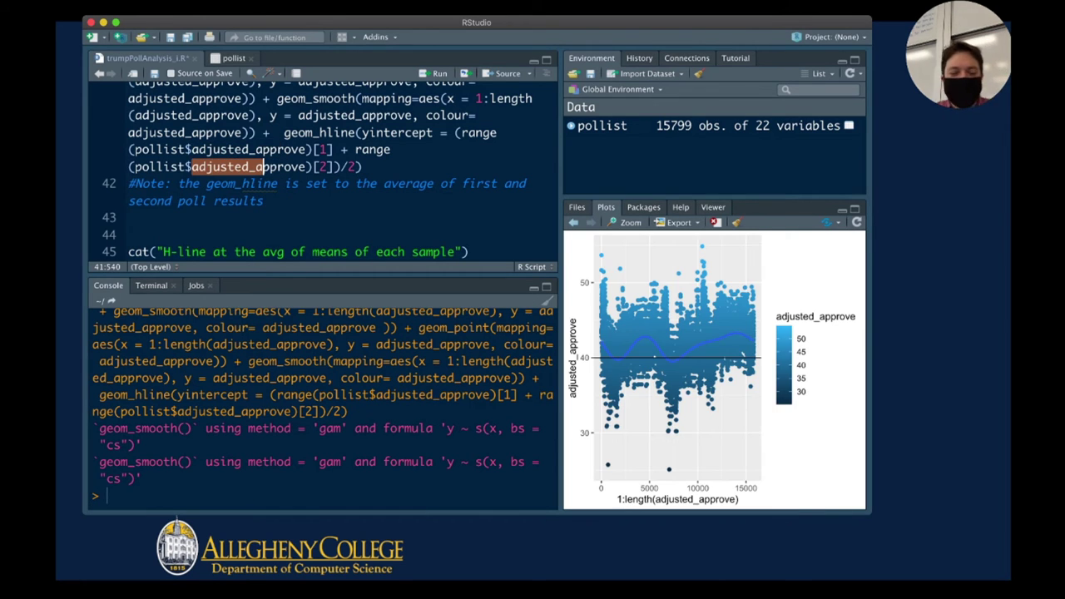
pyautogui.click(306, 167)
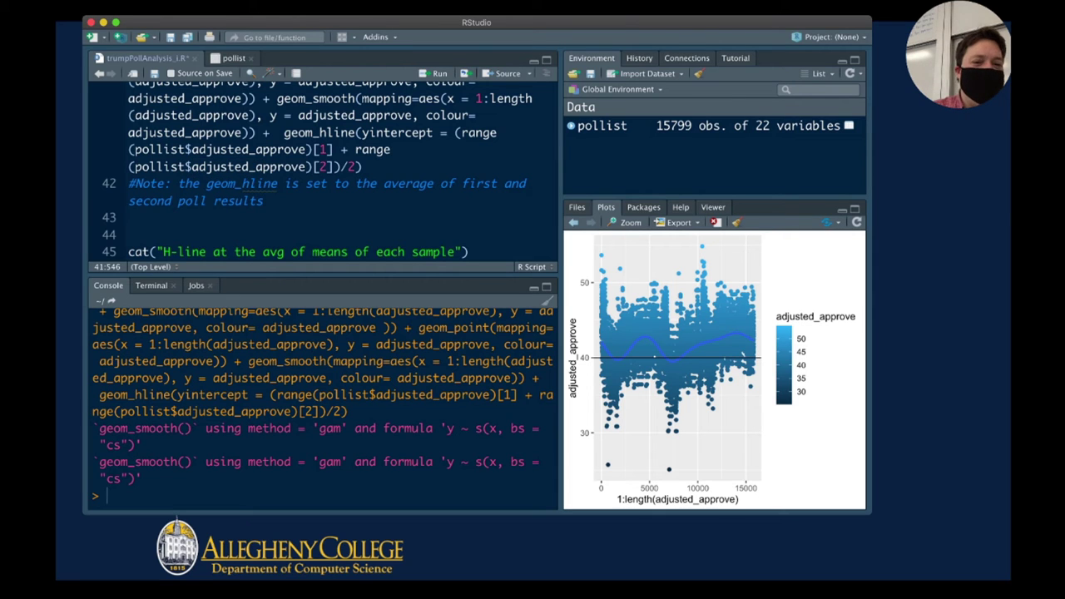
# Examine the averaging of the two pollist$adjusted_approve range terms in the geom_hline yintercept on line 41
pyautogui.moveTo(334, 150); pyautogui.dragTo(213, 166)
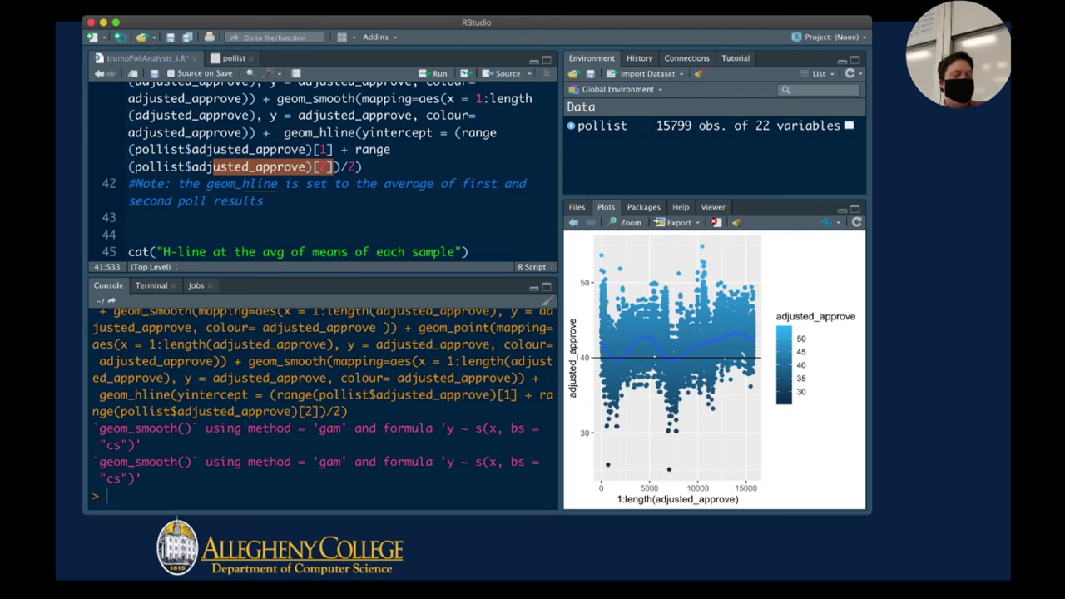
pyautogui.moveTo(354, 166); pyautogui.dragTo(133, 149)
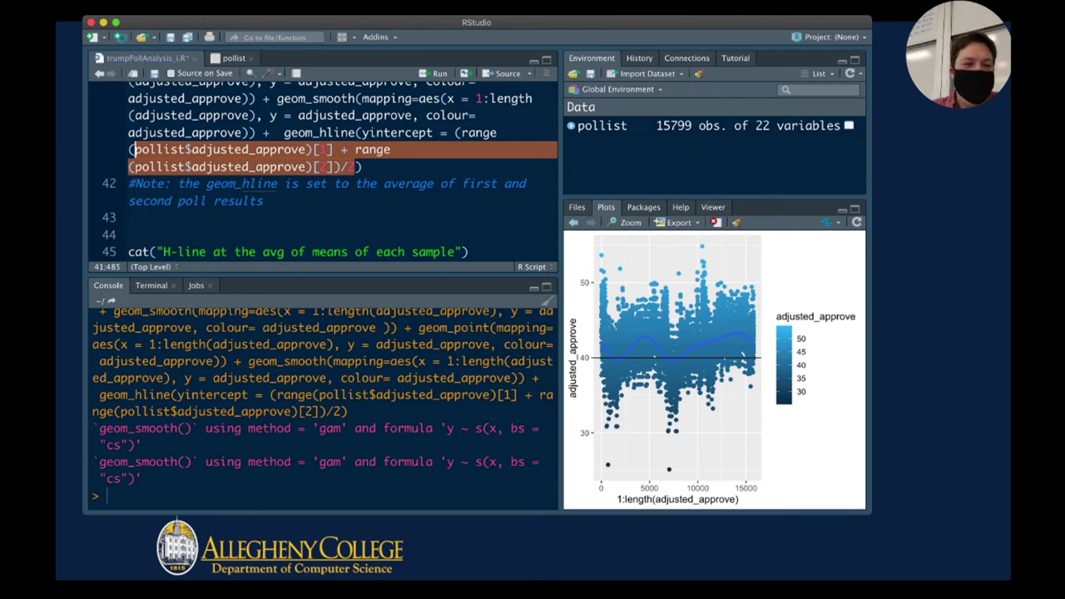
pyautogui.scroll(-3, 324, 171)
pyautogui.scroll(3, 325, 171)
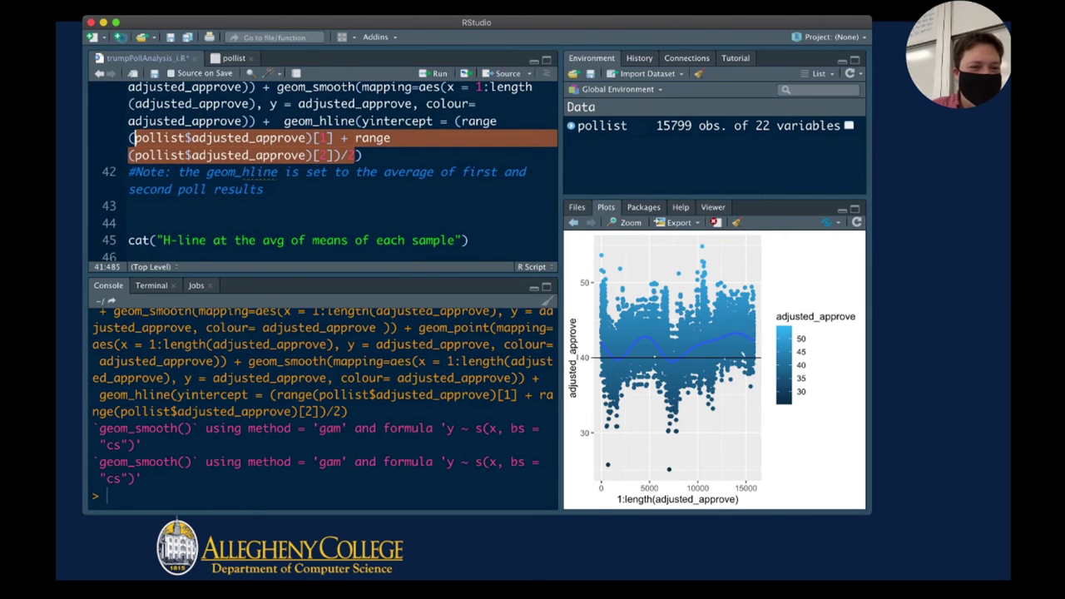
pyautogui.doubleClick(248, 154)
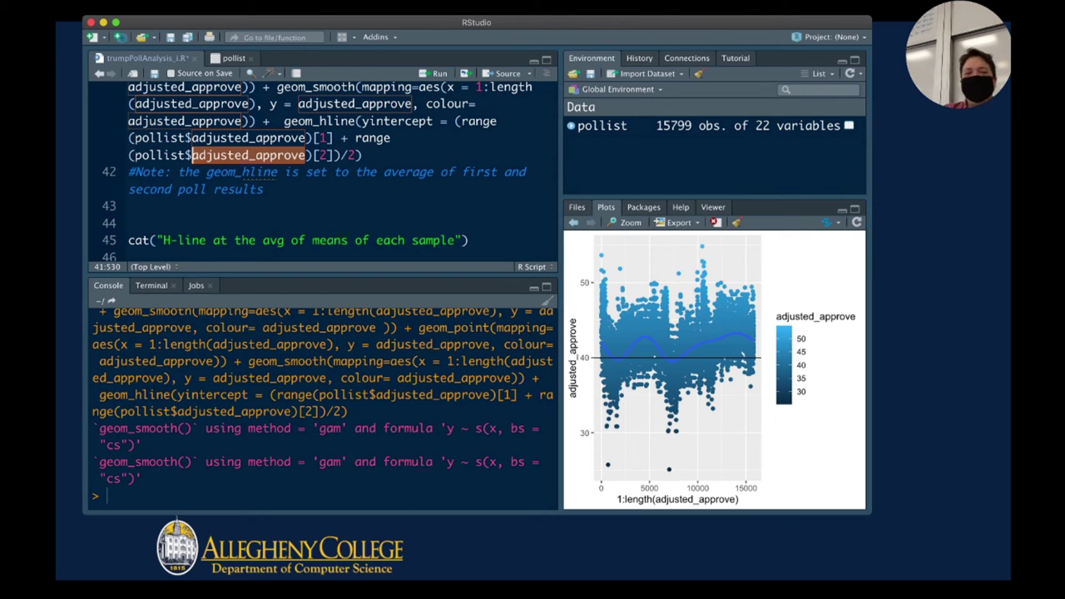
# Change the second mean term of line 48's geom_hline to pollist$Adj_approval_percent, run the plot command and save the script
pyautogui.scroll(-5, 293, 180)
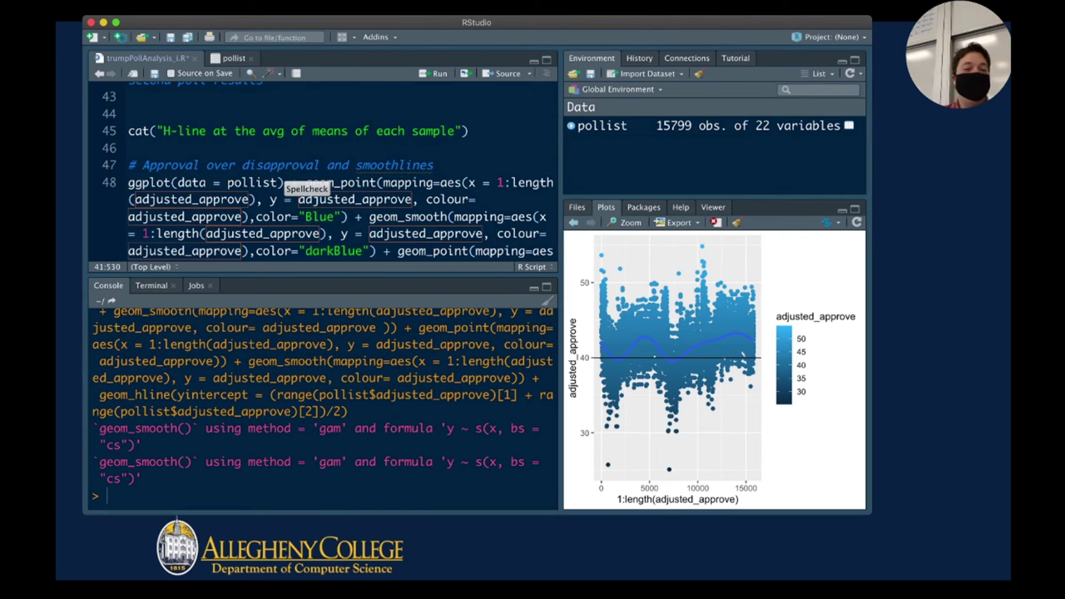
pyautogui.scroll(-5, 293, 180)
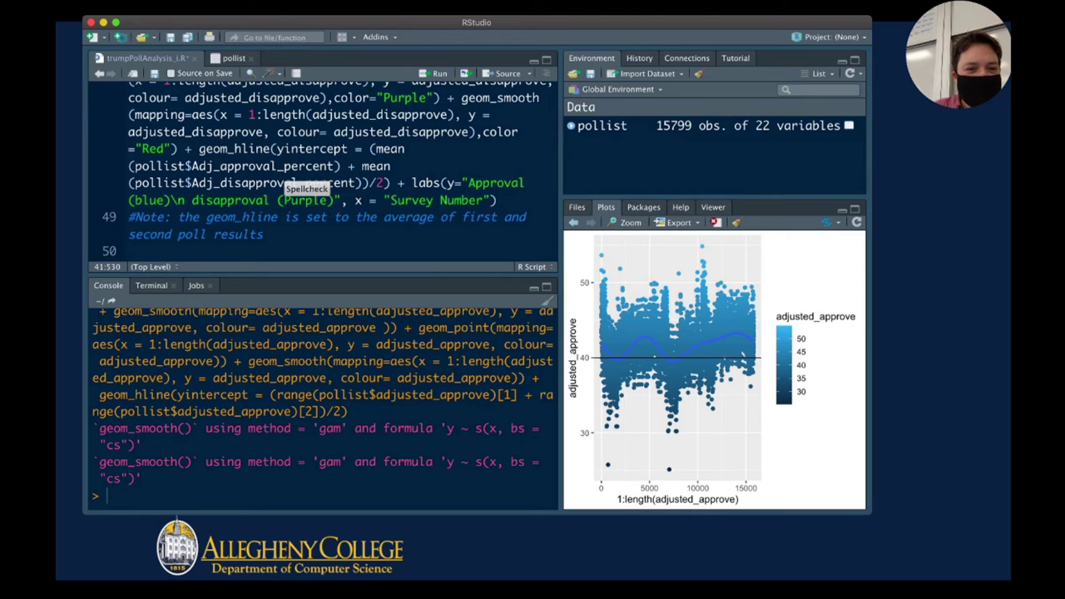
pyautogui.click(388, 166)
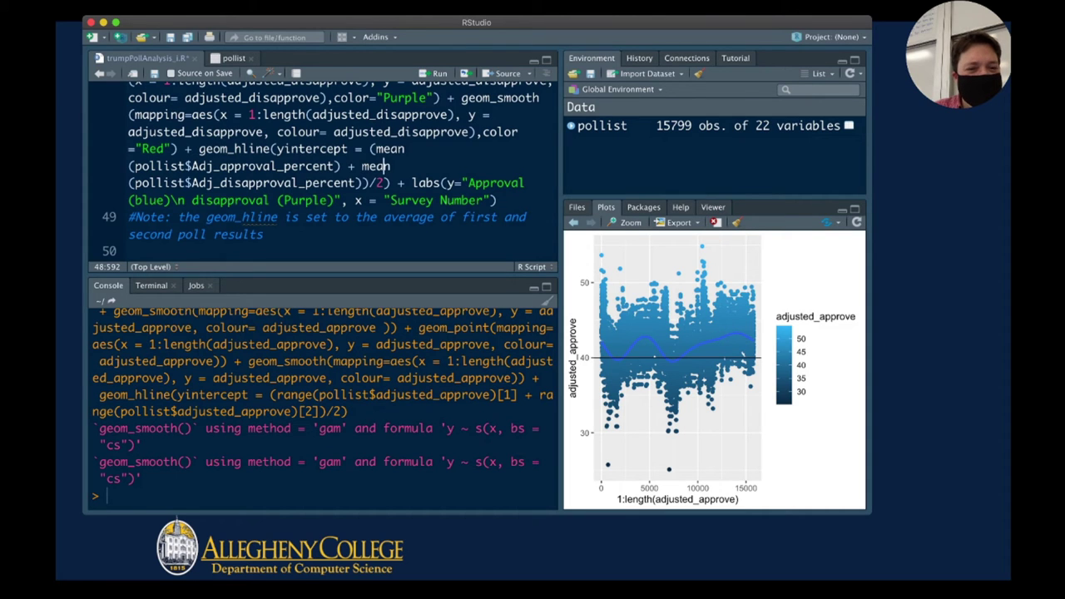
pyautogui.click(241, 183)
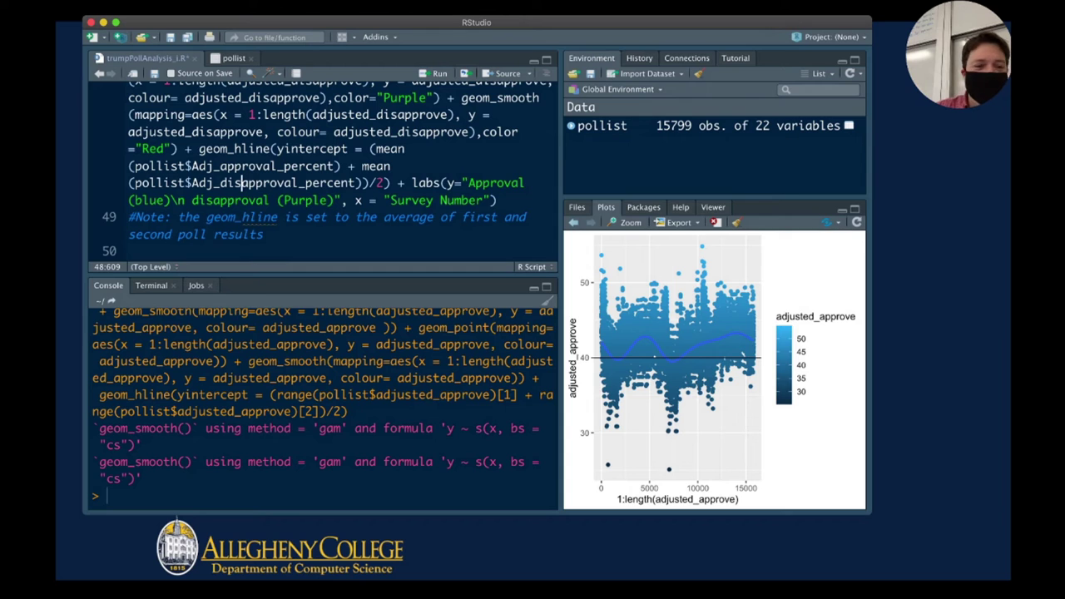
pyautogui.press('BackSpace')
pyautogui.press('BackSpace')
pyautogui.press('BackSpace')
pyautogui.press('super+Return')
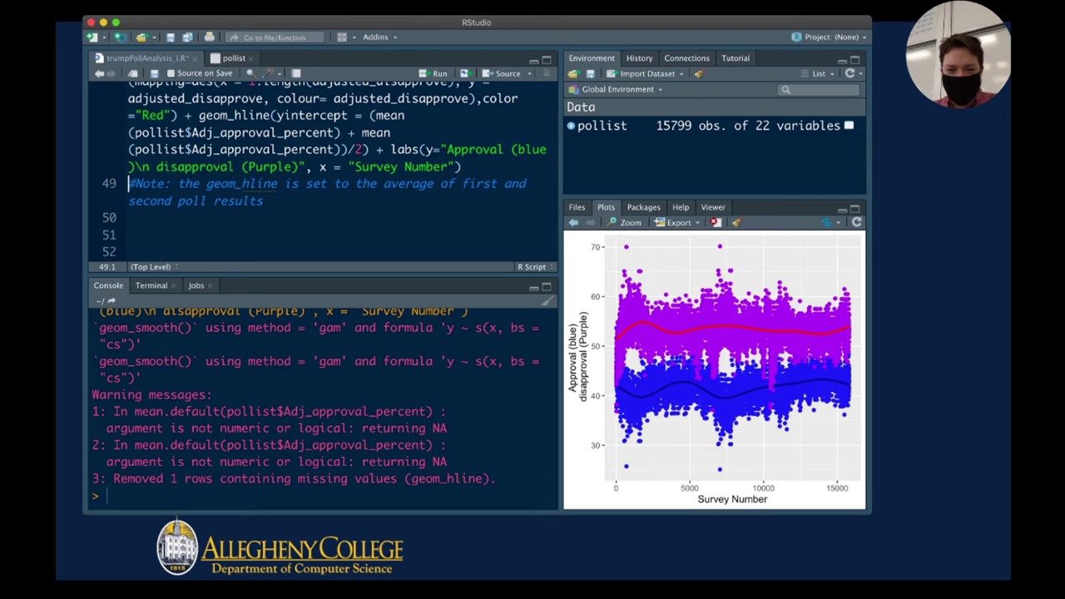
pyautogui.click(129, 217)
pyautogui.press('super+s')
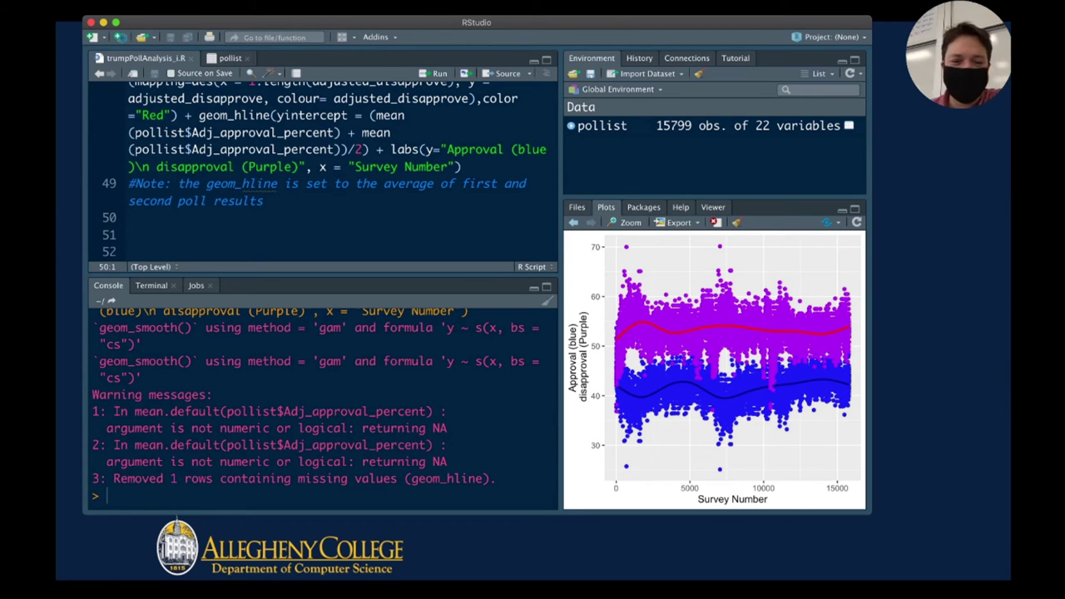
# Examine the approval layers on line 48, comparing the "Blue" geom_point color with the "darkBlue" geom_smooth color
pyautogui.scroll(5, 325, 171)
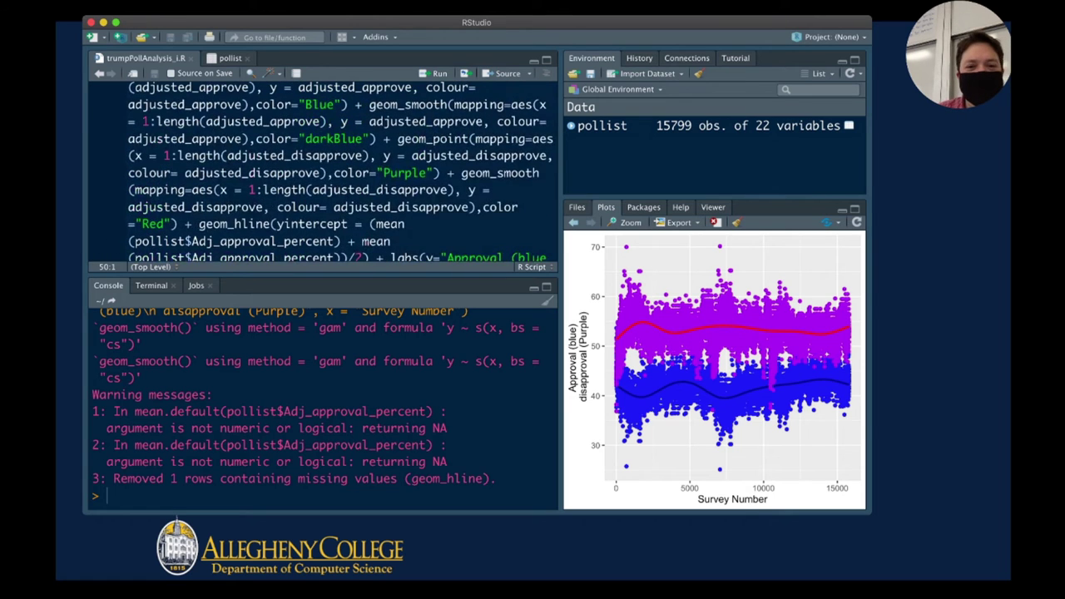
pyautogui.scroll(1, 325, 170)
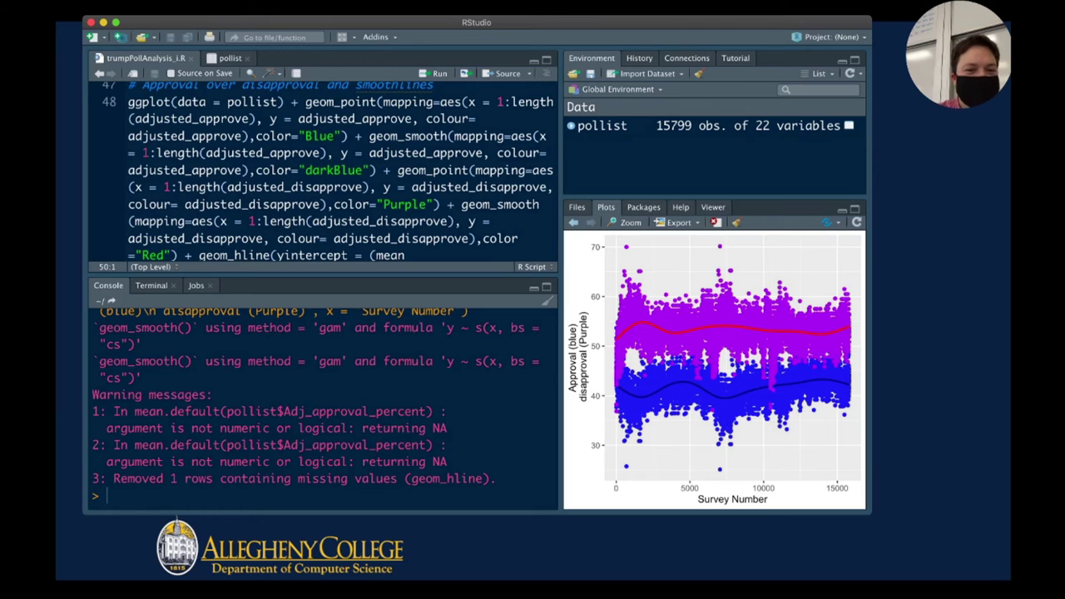
pyautogui.moveTo(369, 136); pyautogui.dragTo(454, 136)
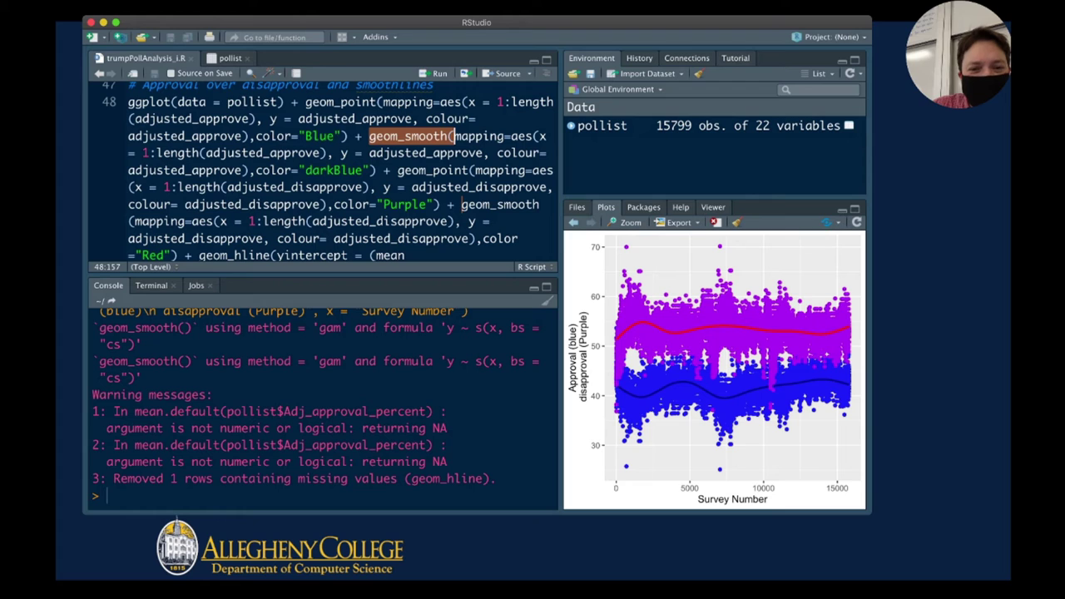
pyautogui.click(382, 136)
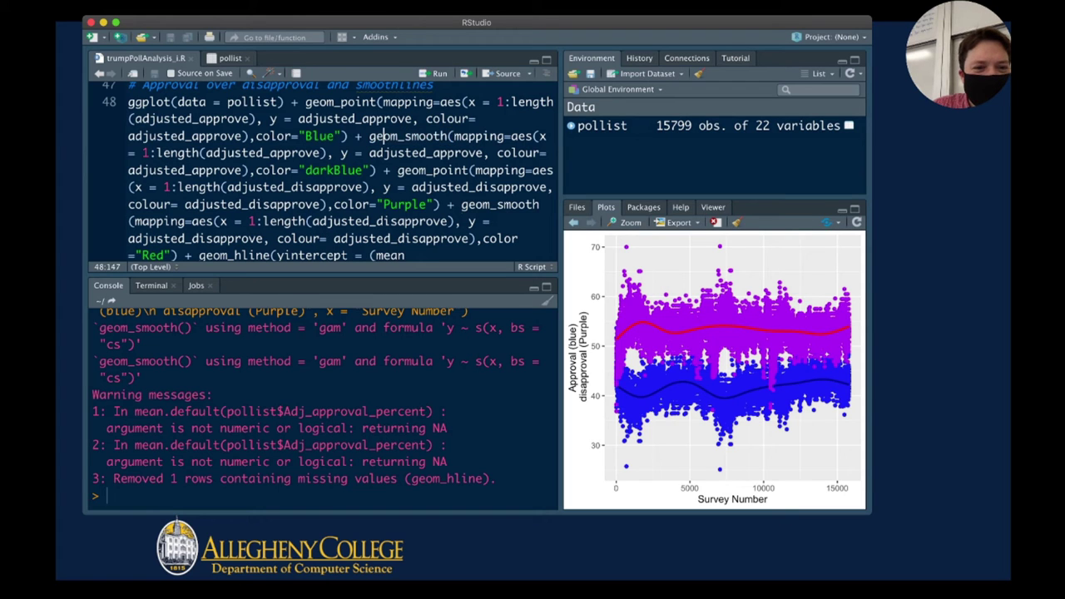
pyautogui.moveTo(256, 136); pyautogui.dragTo(342, 136)
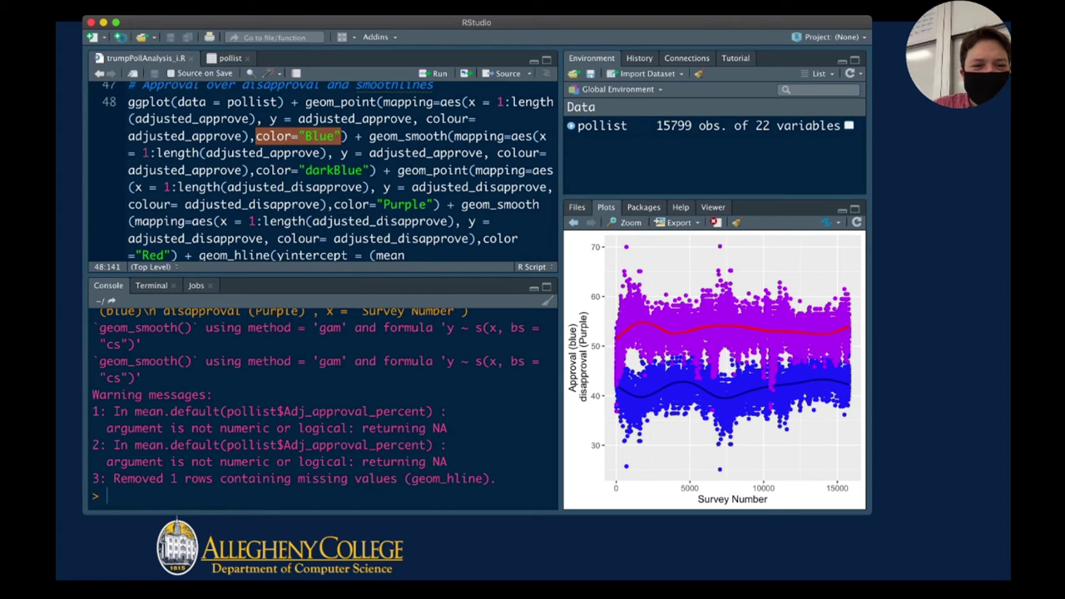
pyautogui.moveTo(298, 170); pyautogui.dragTo(354, 170)
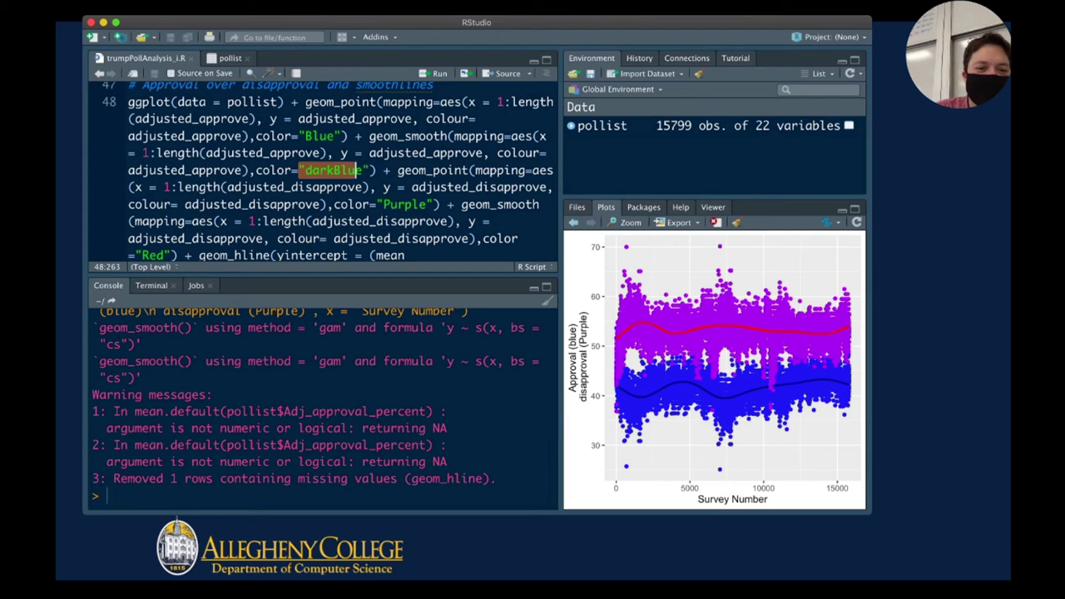
# Examine the "Purple" and "Red" colors and the adjusted_disapprove variable in line 48's disapproval layers
pyautogui.scroll(-2, 360, 171)
pyautogui.moveTo(383, 173); pyautogui.dragTo(428, 173)
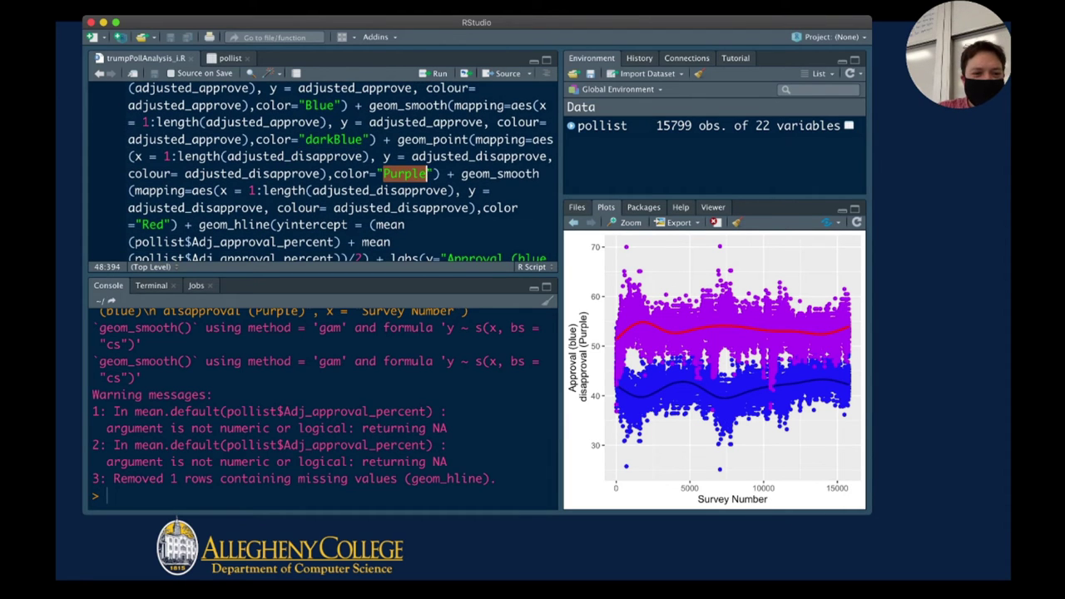
pyautogui.moveTo(135, 224); pyautogui.dragTo(173, 224)
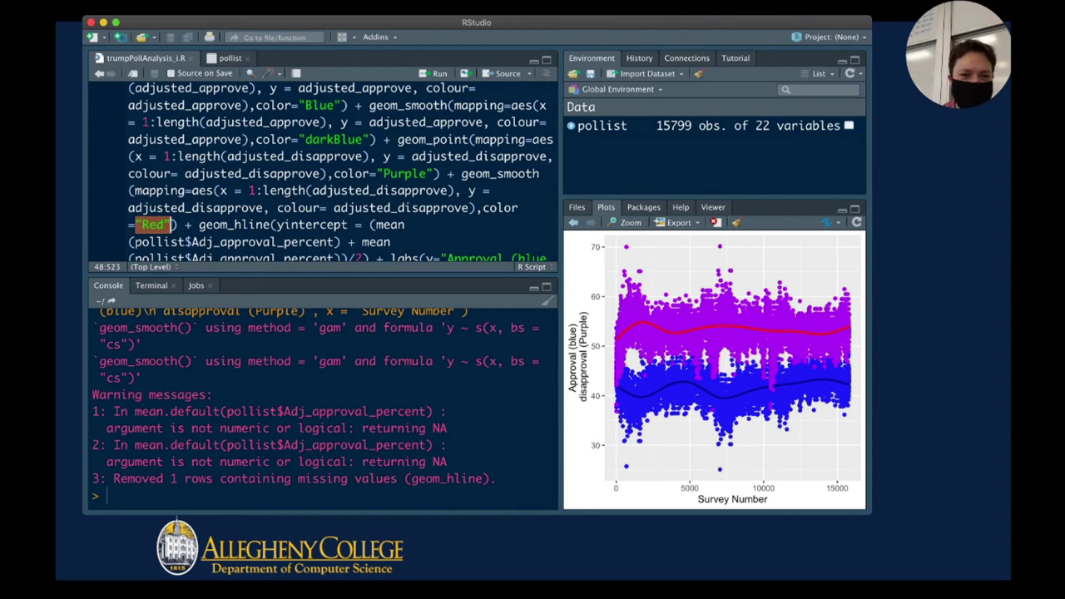
pyautogui.moveTo(412, 157); pyautogui.dragTo(531, 156)
pyautogui.moveTo(184, 173); pyautogui.dragTo(322, 173)
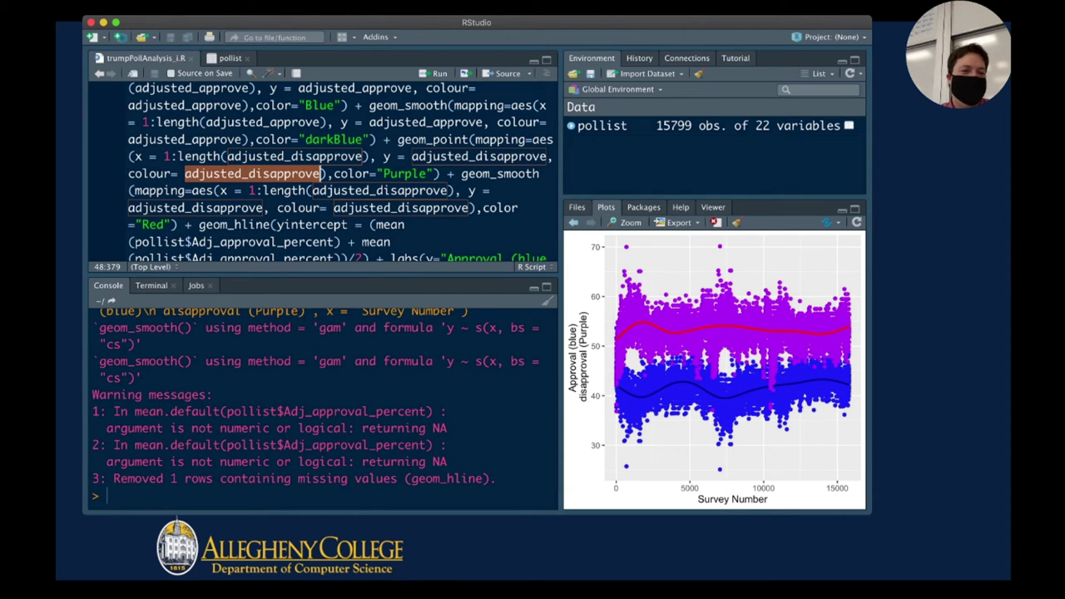
# Examine the png("pollist.png") call on line 53 that precedes the approval and disapproval plot command
pyautogui.scroll(-5, 391, 158)
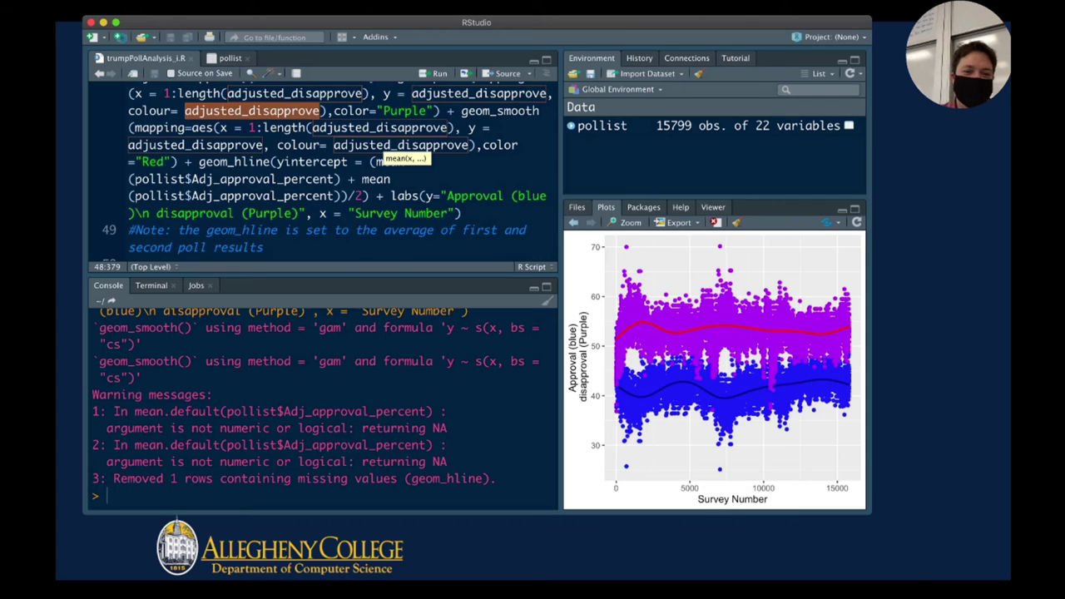
pyautogui.scroll(-3, 392, 158)
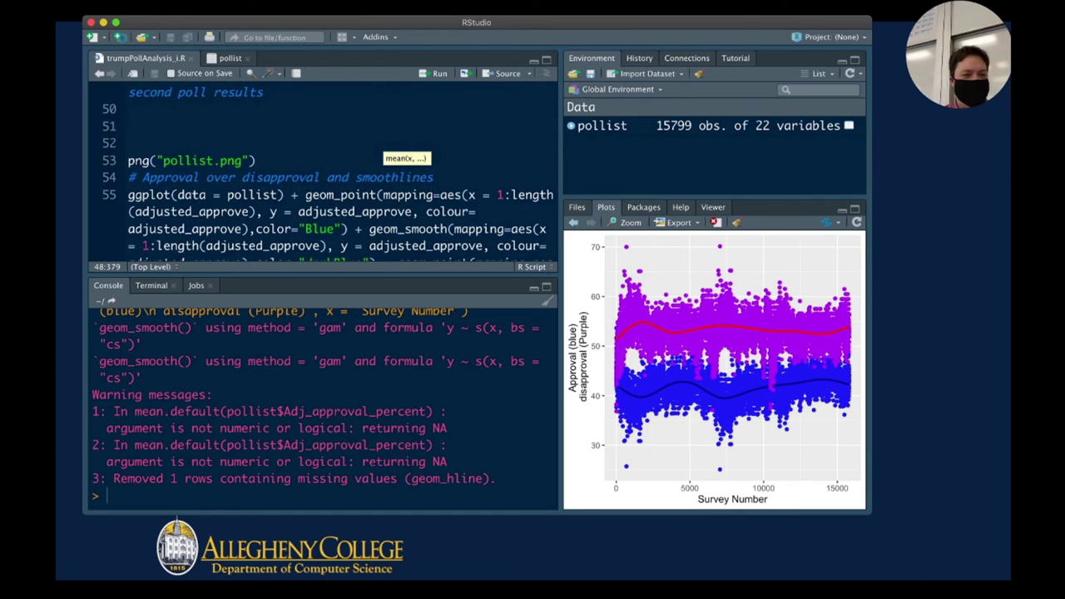
pyautogui.click(399, 161)
pyautogui.scroll(5, 391, 158)
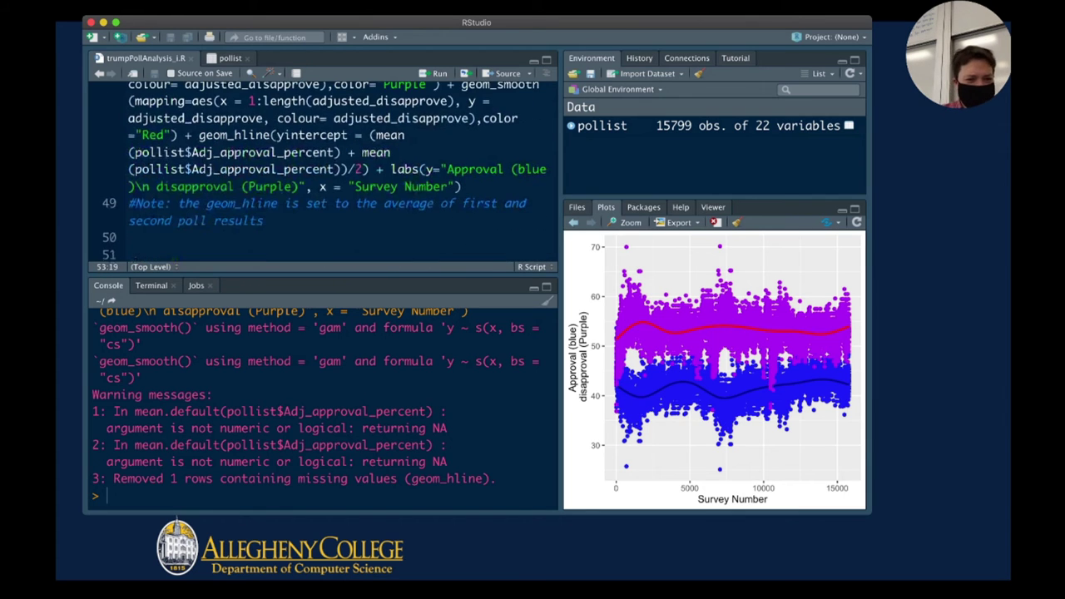
pyautogui.scroll(-3, 391, 158)
pyautogui.scroll(-1, 328, 171)
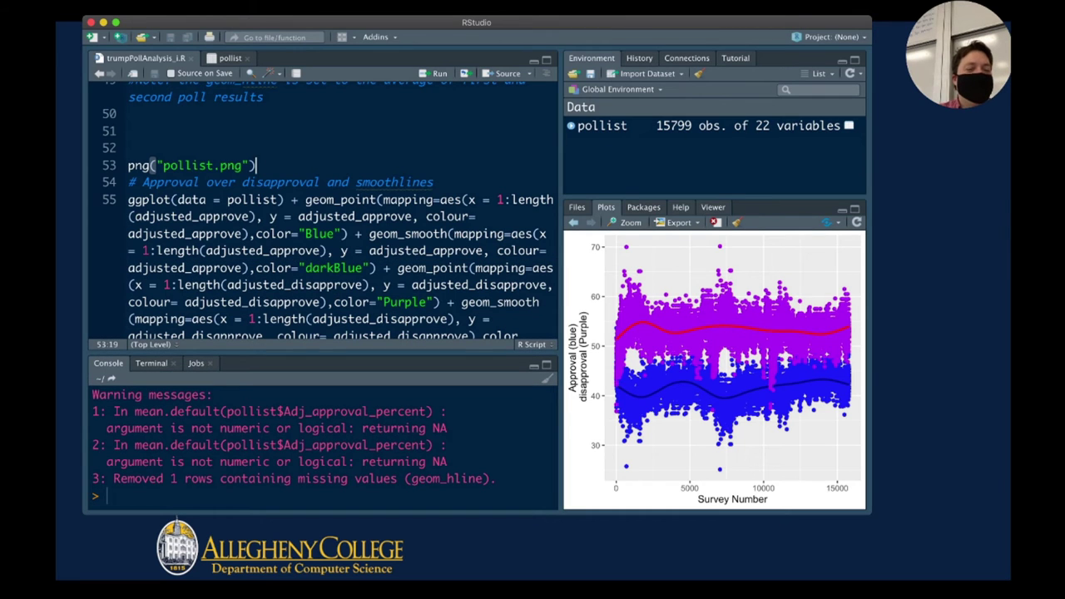
pyautogui.hotkey('shift', 'Home')
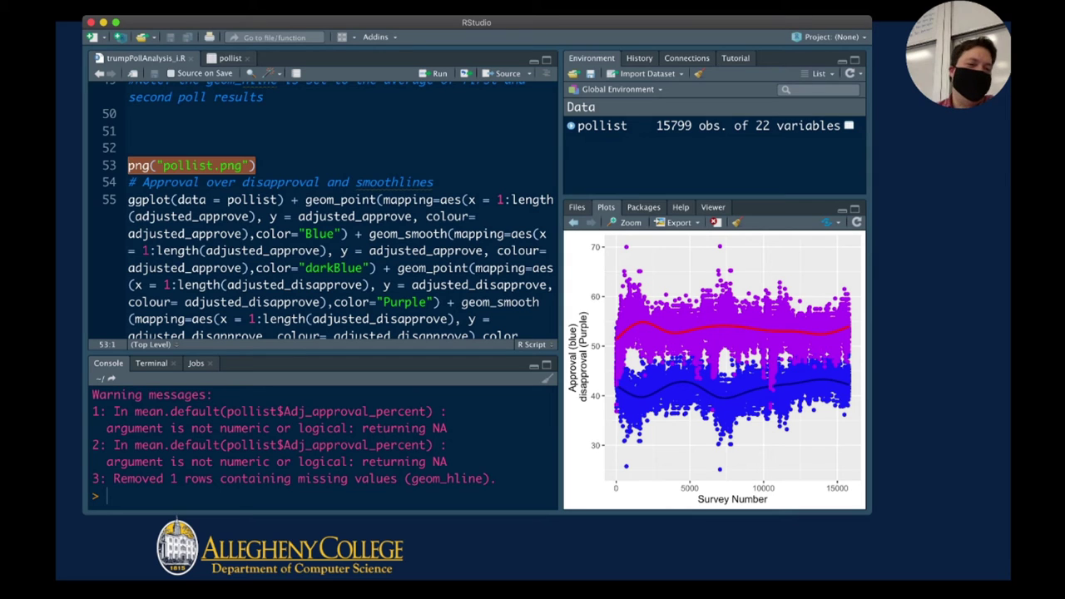
pyautogui.press('End')
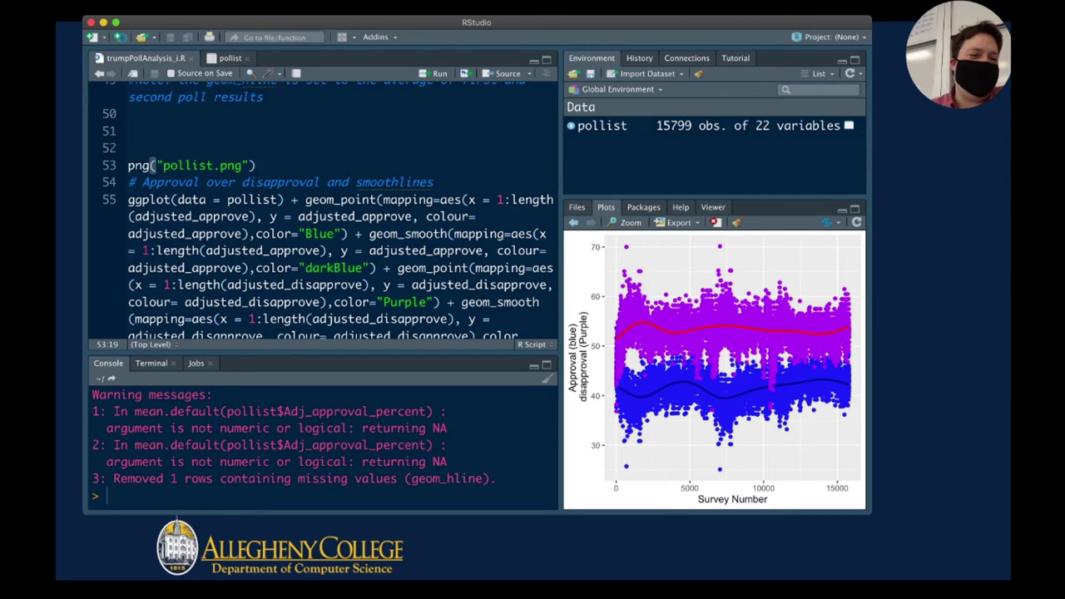
# Change the png output path on line 53 to "/tmp/pollist.png" and run the png and ggplot commands
pyautogui.hotkey('shift', 'Up')
pyautogui.hotkey('shift', 'Up')
pyautogui.hotkey('shift', 'Up')
pyautogui.hotkey('shift', 'Up')
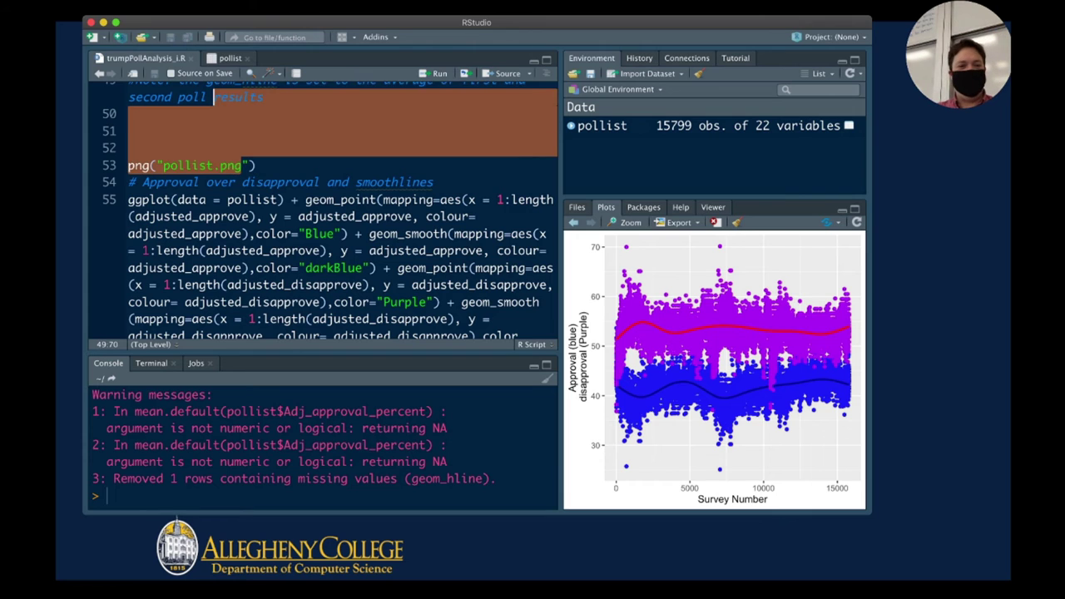
pyautogui.press('Left')
pyautogui.click(163, 165)
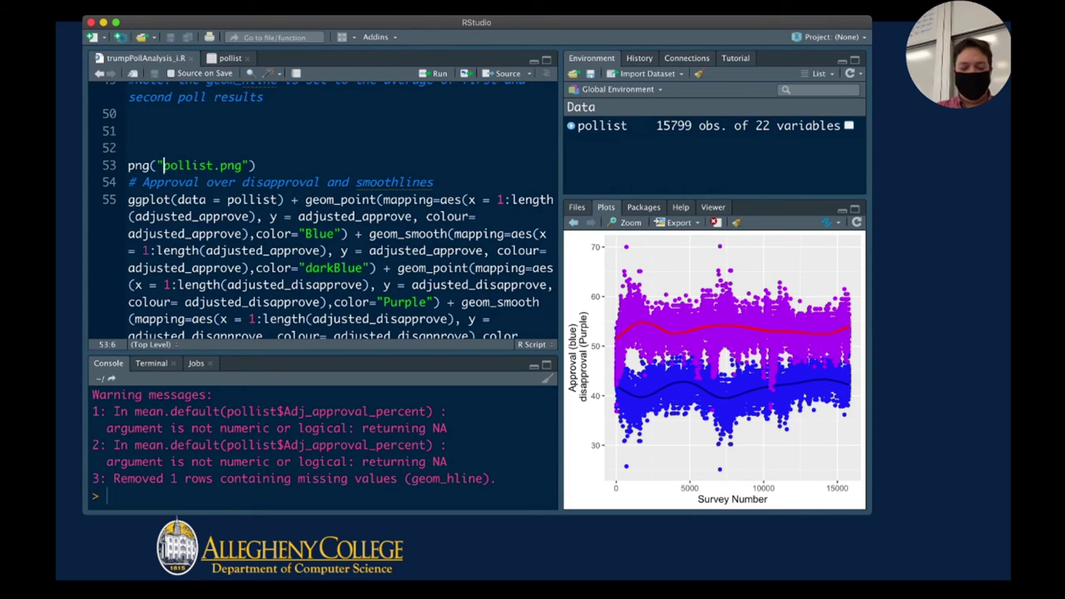
pyautogui.write('/tmp/')
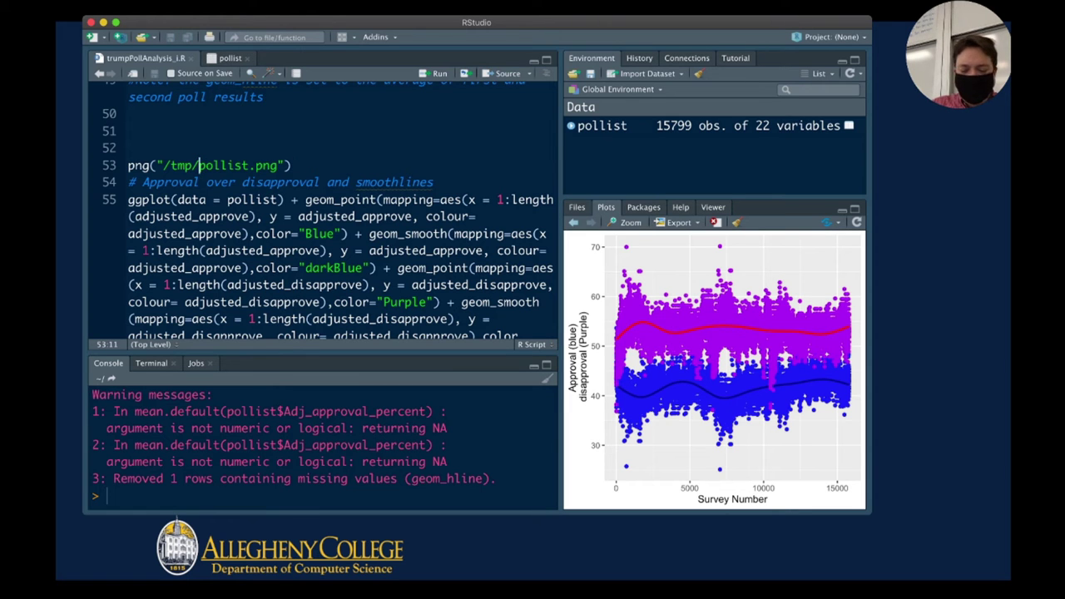
pyautogui.hotkey('ctrl', 'Return')
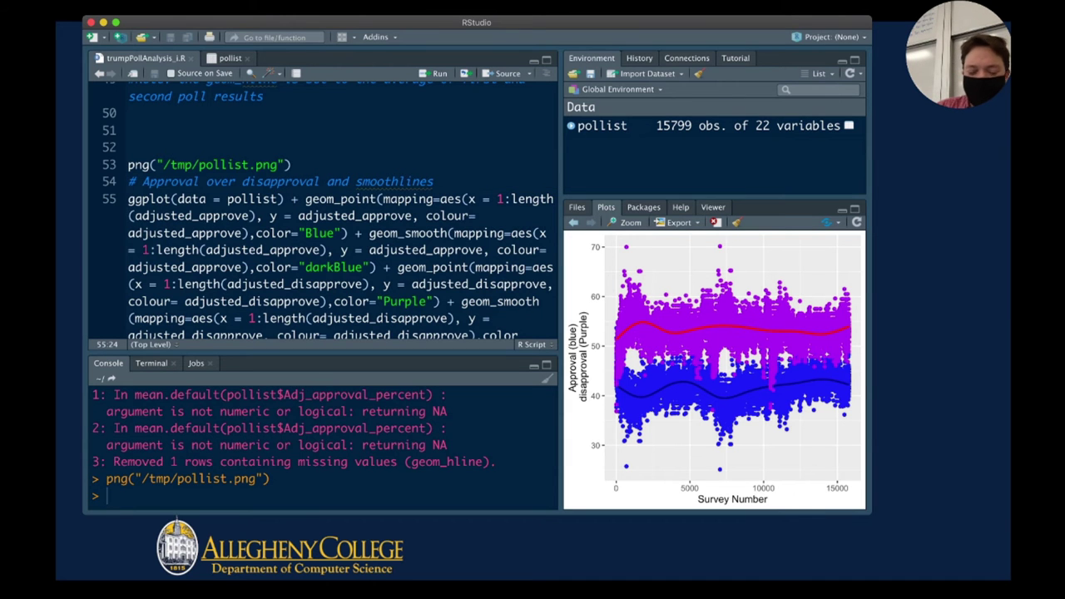
pyautogui.press('super+Return')
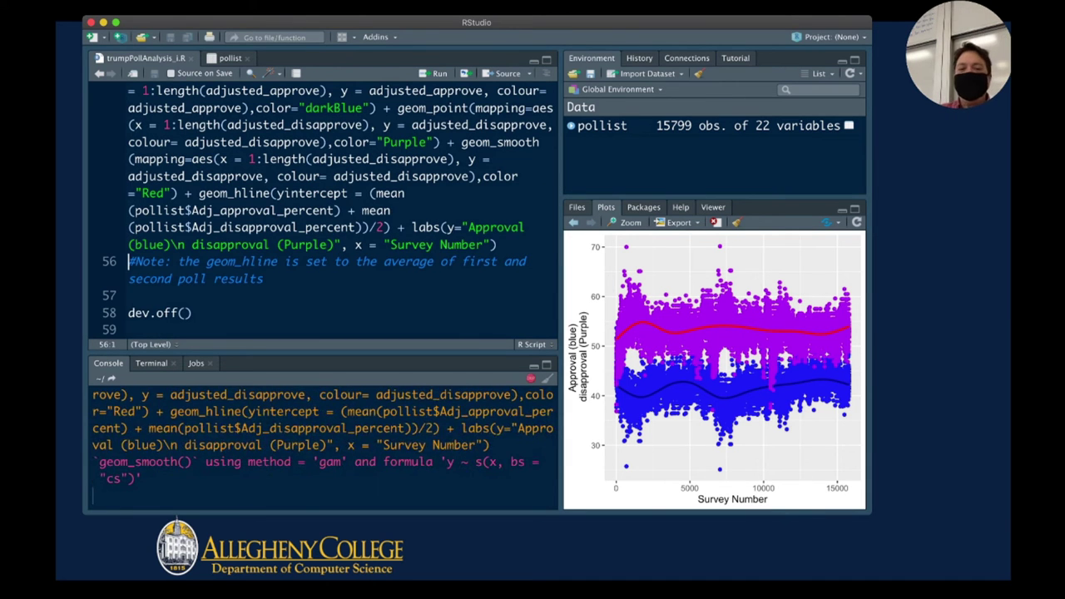
# Change the second mean term of line 55's geom_hline to pollist$Adj_approval_percent and rerun the plot command
pyautogui.scroll(3, 329, 208)
pyautogui.scroll(1, 329, 212)
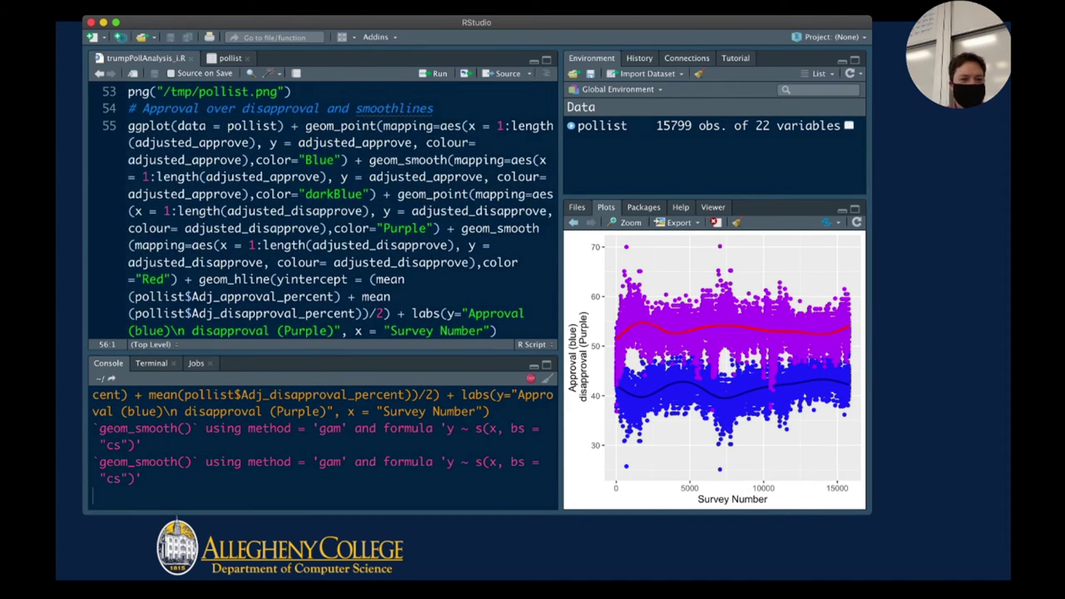
pyautogui.click(241, 314)
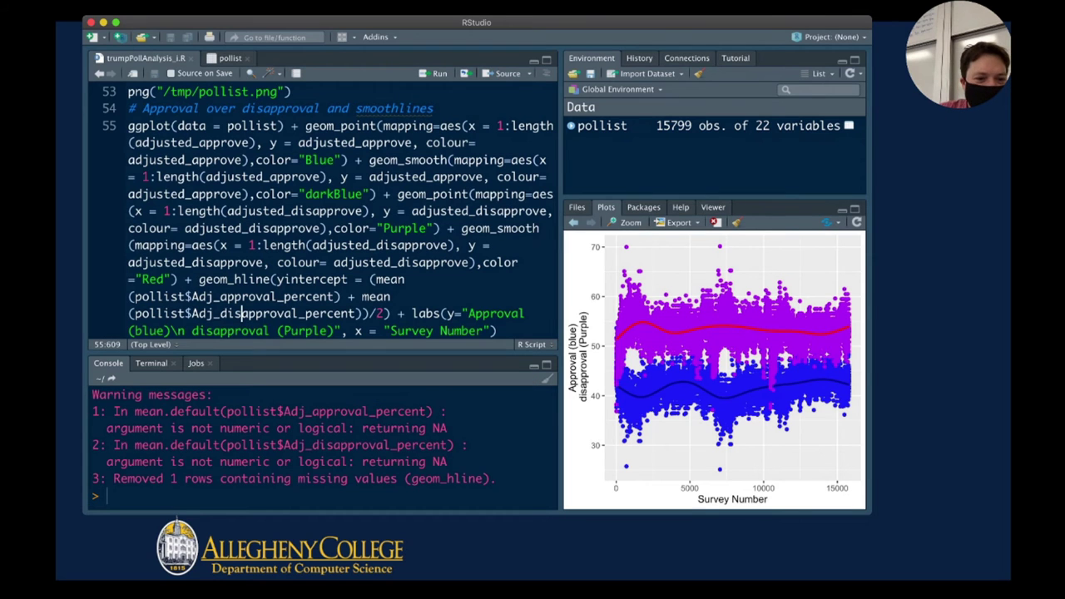
pyautogui.press('BackSpace')
pyautogui.press('BackSpace')
pyautogui.press('BackSpace')
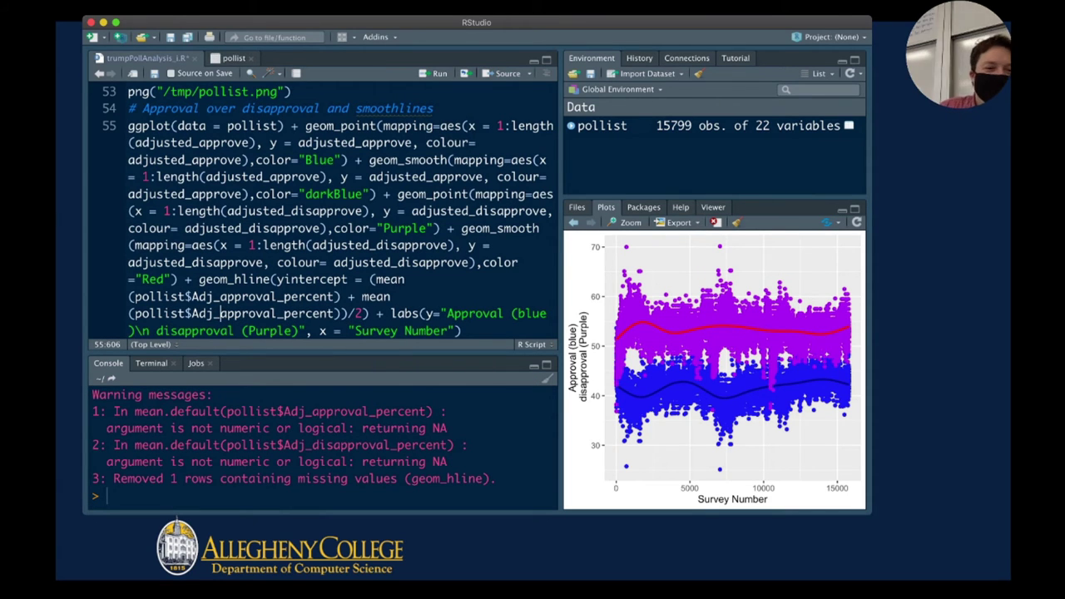
pyautogui.scroll(3, 329, 210)
pyautogui.click(250, 182)
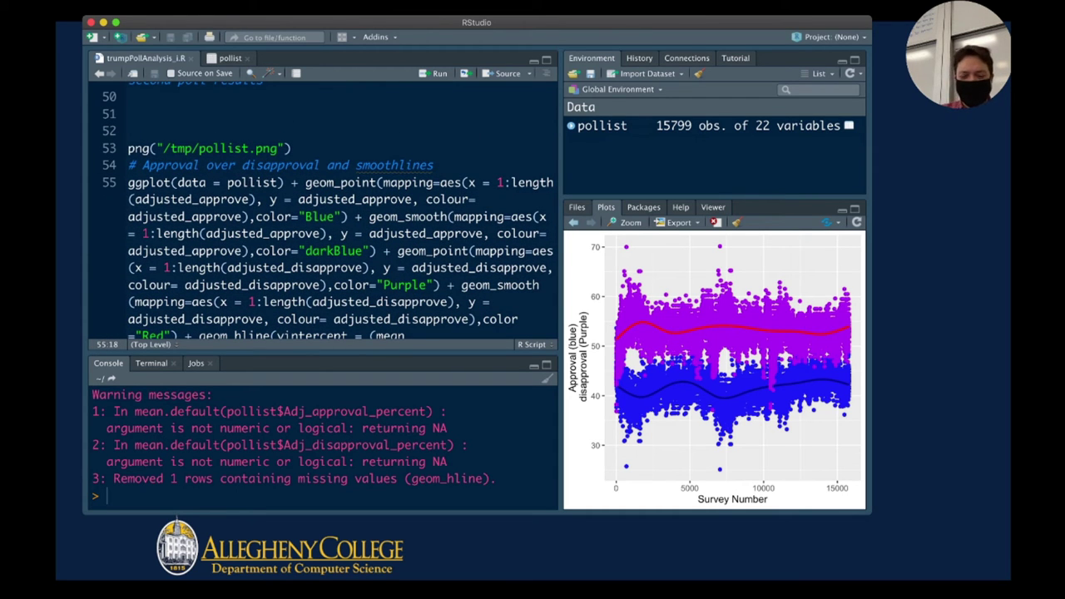
pyautogui.press('super+Return')
# Run the dev.off() command on line 58 to close the PNG device
pyautogui.click(193, 313)
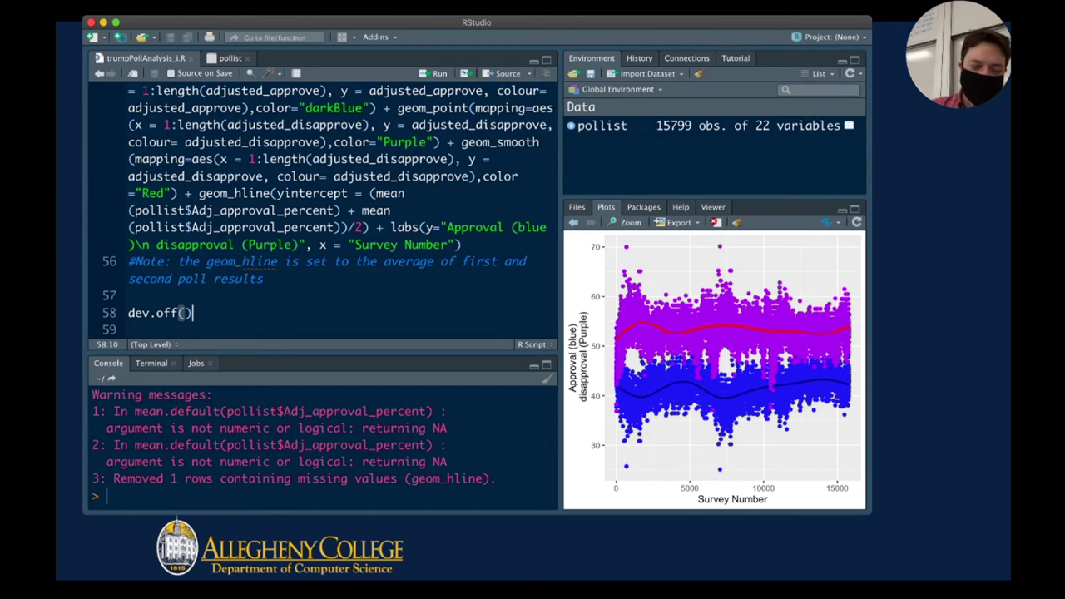
pyautogui.press('super+Return')
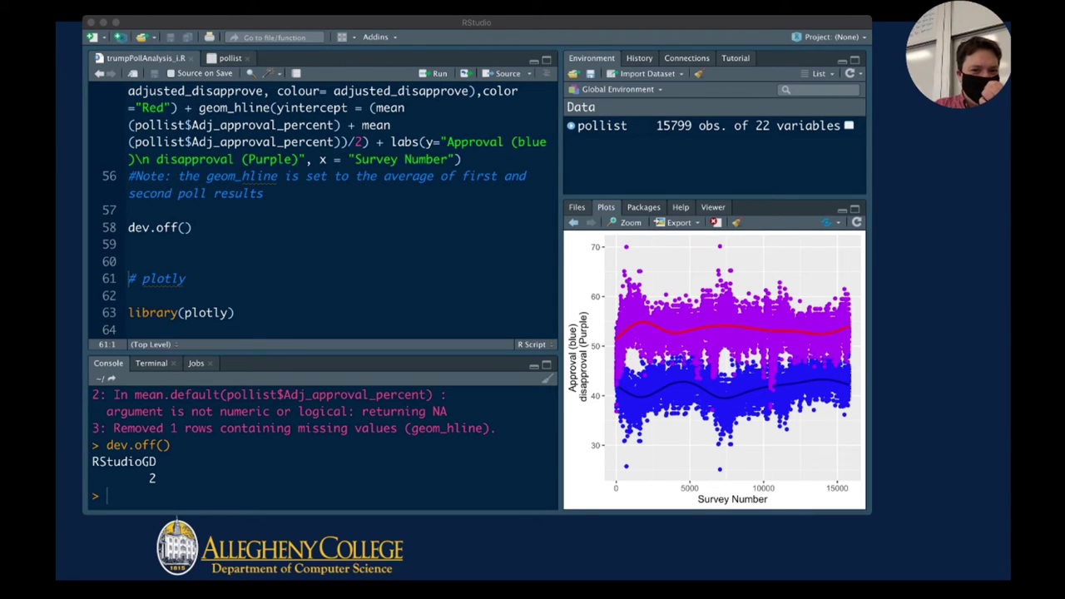
# Switch to the browser and open a new tab for viewing the exported plot image
pyautogui.click(181, 176)
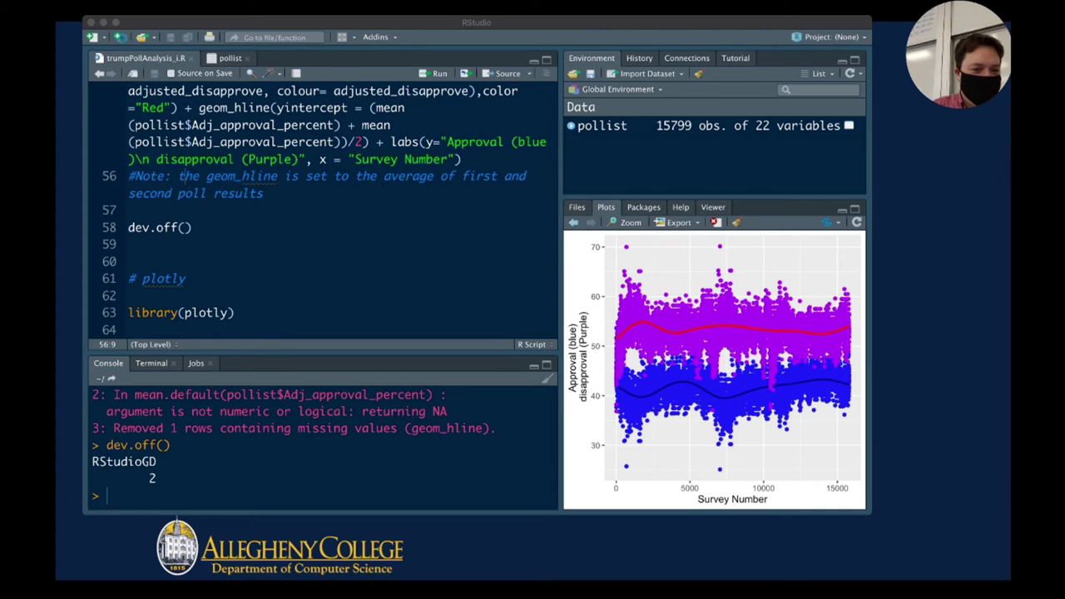
pyautogui.hotkey('ctrl', 'Right')
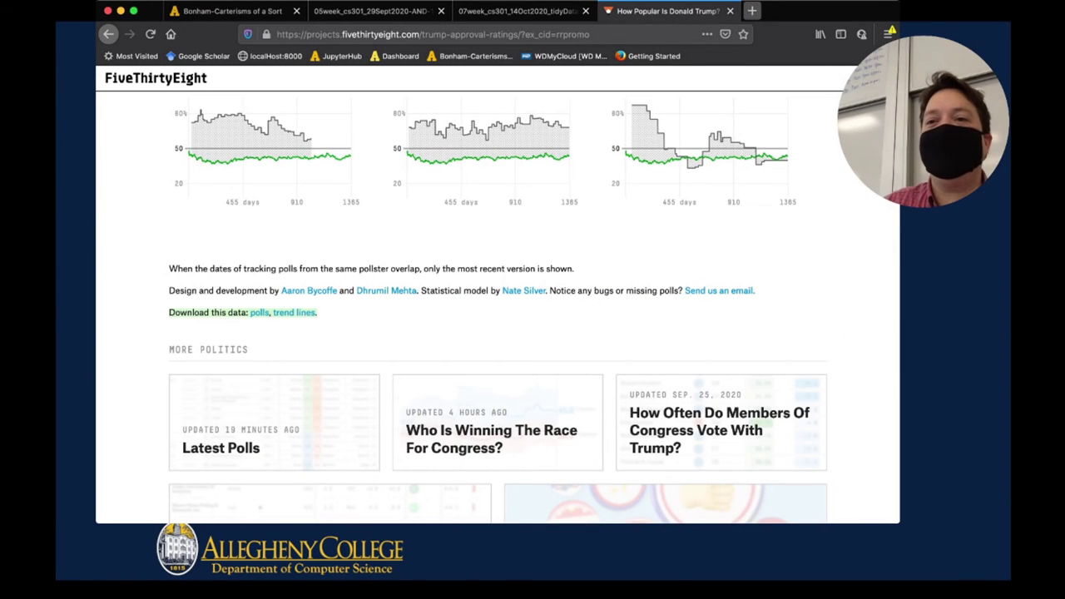
pyautogui.press('super+t')
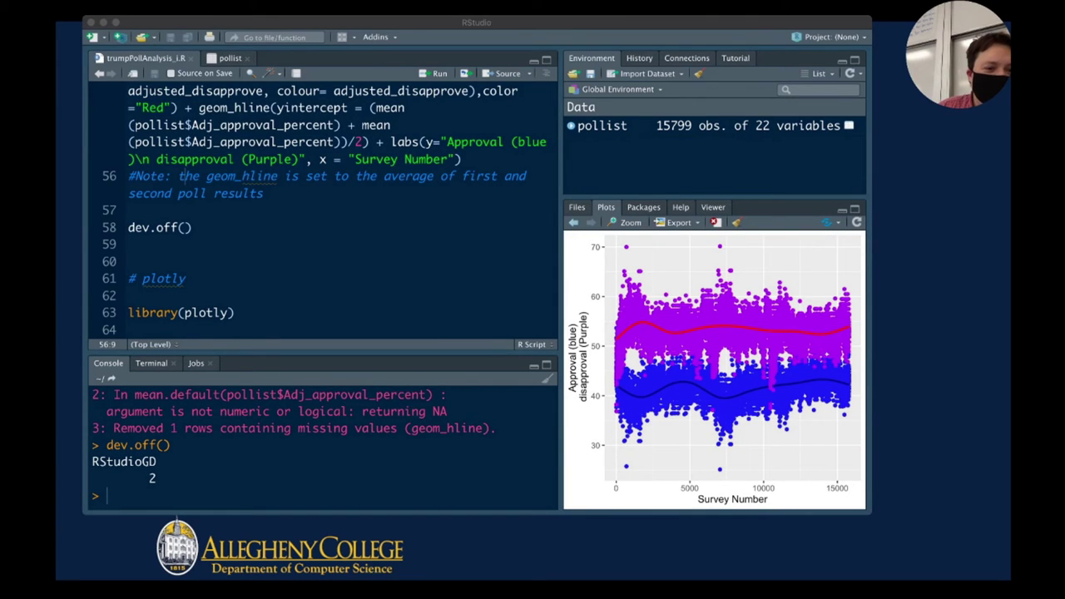
# Return to RStudio and examine the png("/tmp/pollist.png") call on line 53
pyautogui.click(136, 125)
pyautogui.scroll(2, 325, 208)
pyautogui.press('Up')
pyautogui.press('Up')
pyautogui.press('Up')
pyautogui.press('Up')
pyautogui.press('Up')
pyautogui.press('Up')
pyautogui.press('Up')
pyautogui.press('Up')
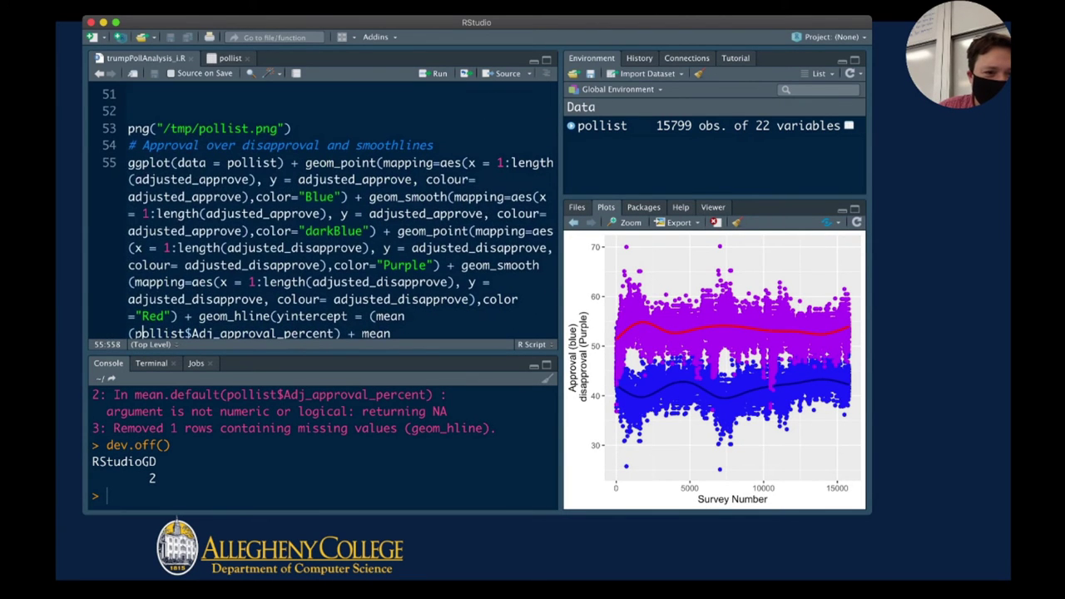
pyautogui.hotkey('shift', 'End')
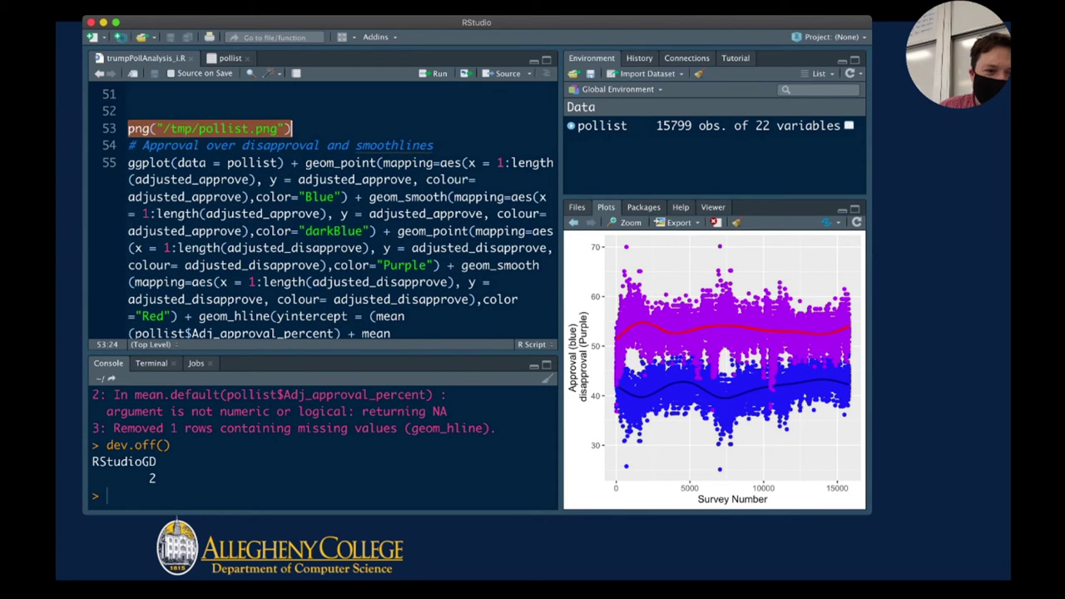
# Examine the ggplot command on line 55 and the dev.off() call on line 58
pyautogui.moveTo(130, 162); pyautogui.dragTo(324, 282)
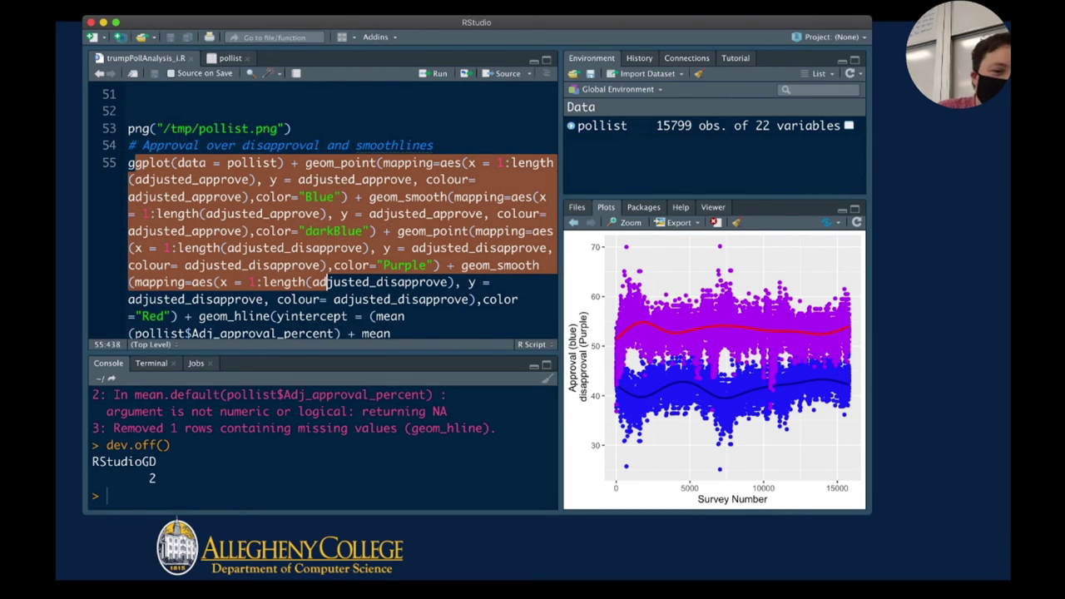
pyautogui.scroll(-8, 325, 282)
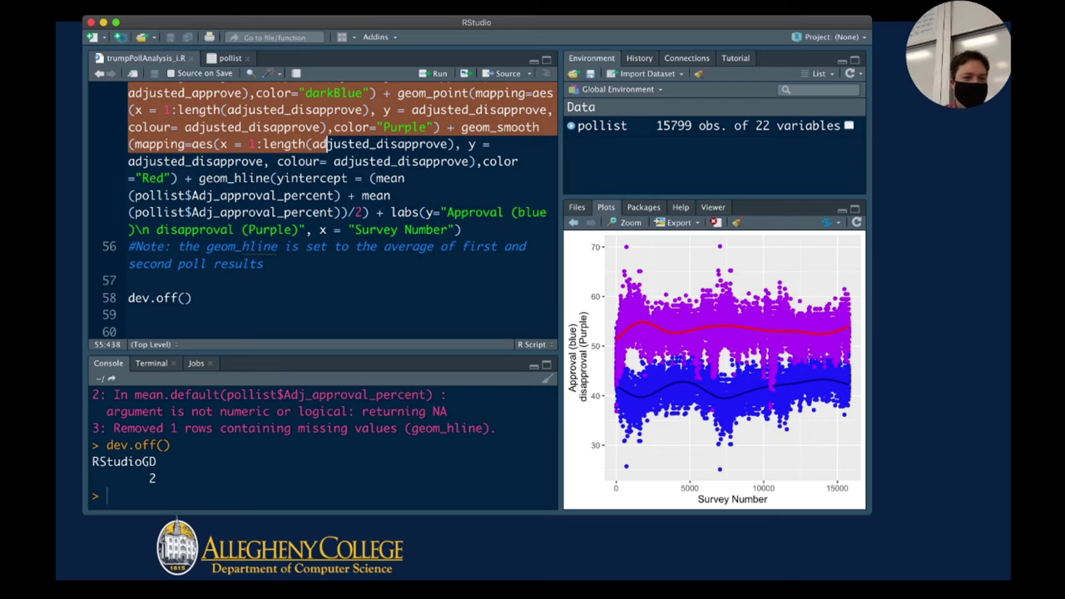
pyautogui.click(128, 281)
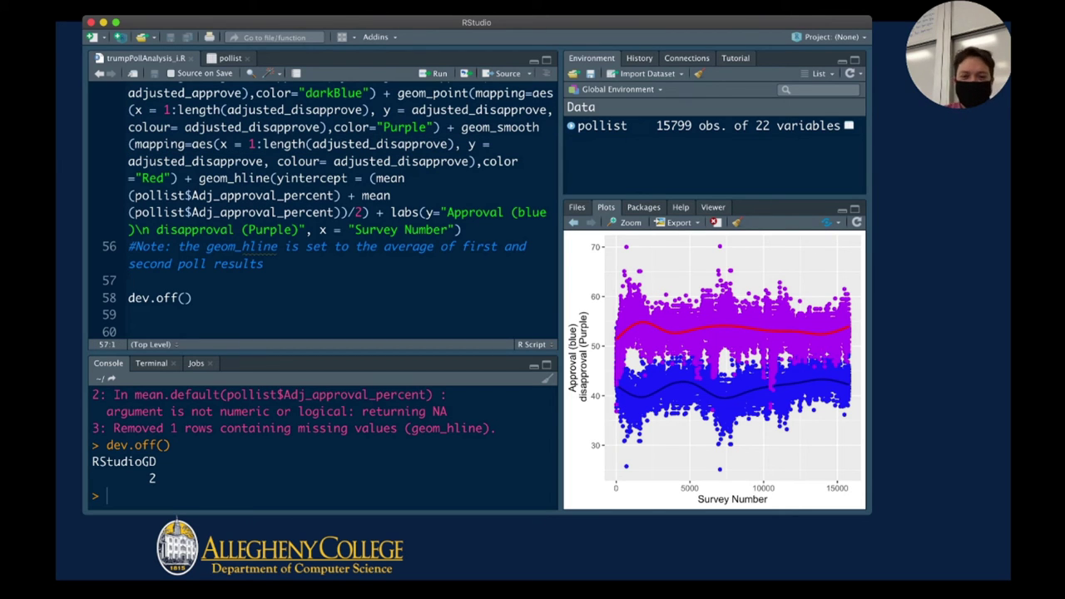
pyautogui.hotkey('ctrl', 'Return')
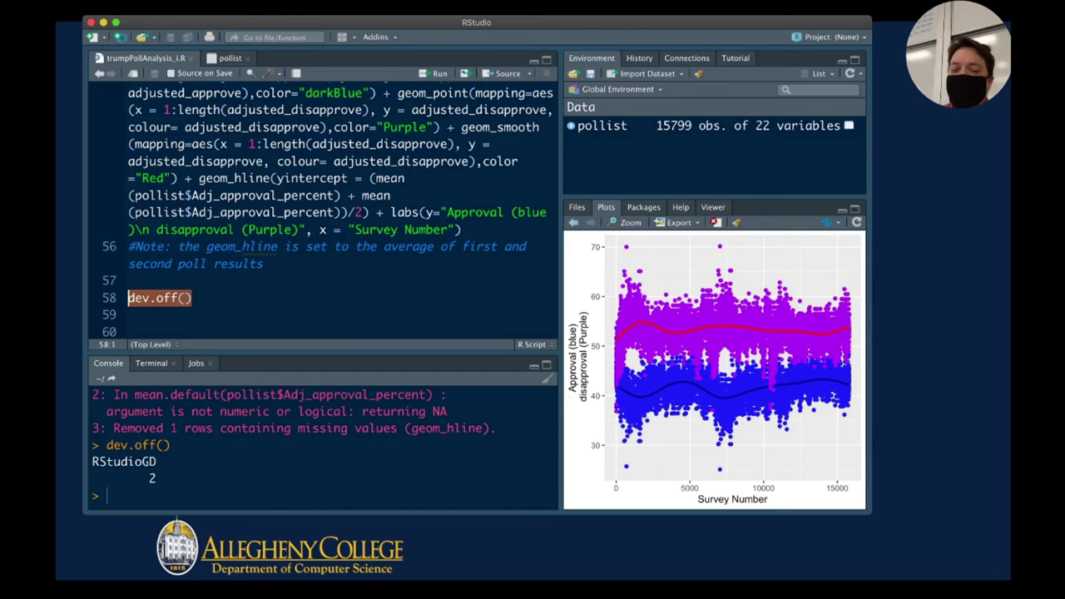
# Run the plotly section on lines 63 to 68 to render plot p as an interactive ggplotly chart
pyautogui.click(129, 314)
pyautogui.scroll(-5, 238, 292)
pyautogui.scroll(-2, 239, 291)
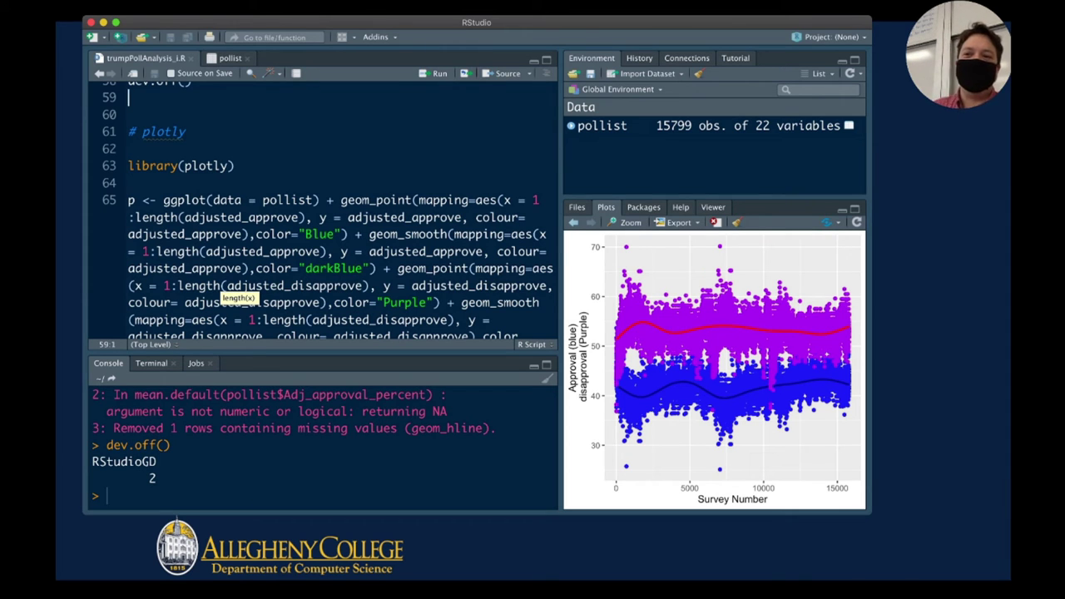
pyautogui.click(236, 166)
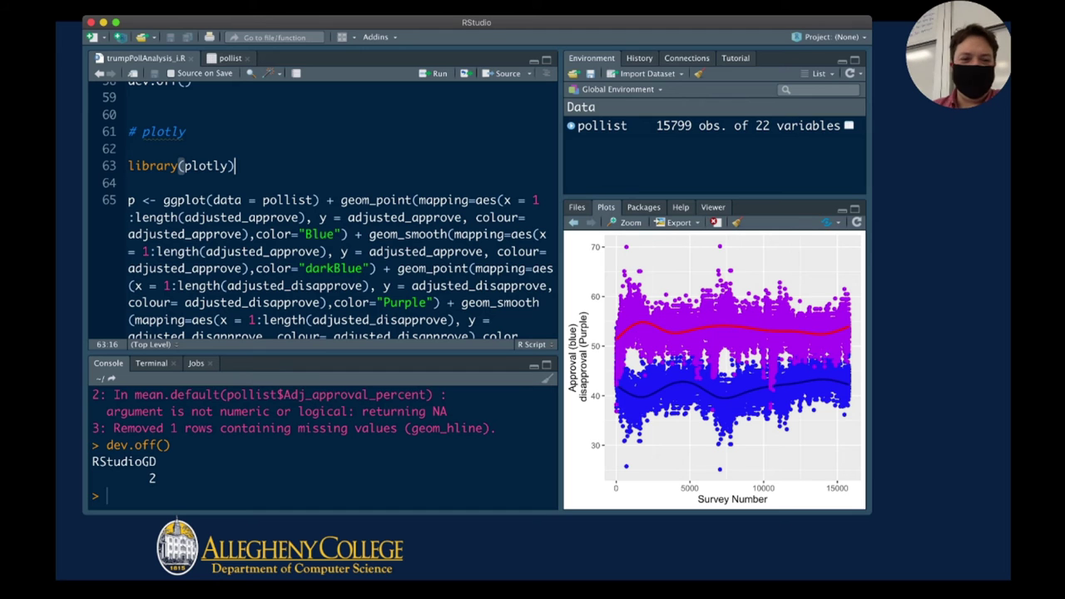
pyautogui.hotkey('ctrl', 'Return')
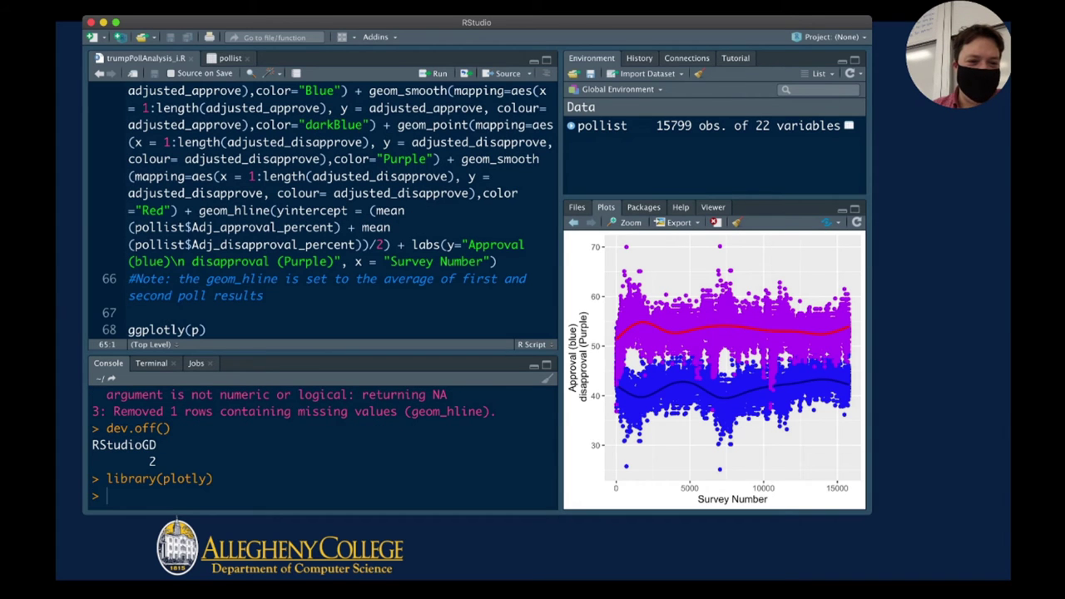
pyautogui.hotkey('ctrl', 'Return')
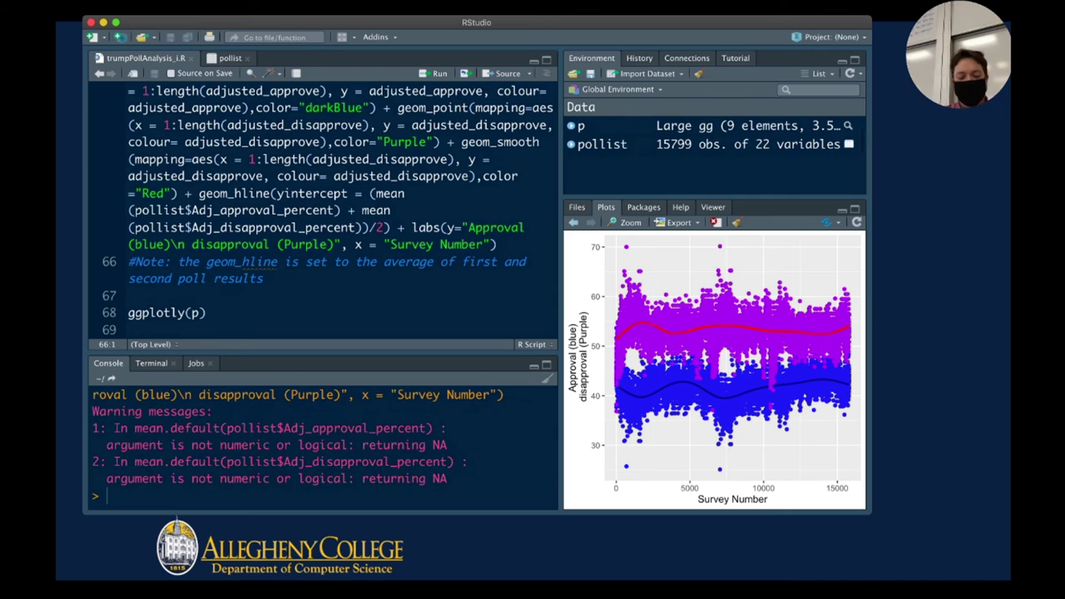
pyautogui.hotkey('ctrl', 'Return')
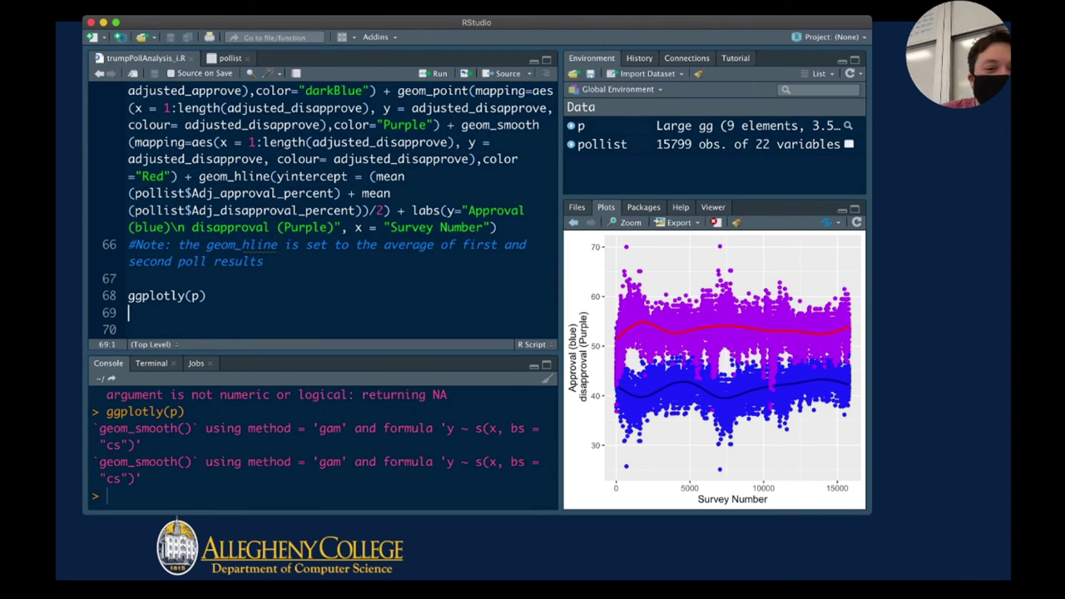
# Change the second mean term of line 65's geom_hline to pollist$Adj_approval_percent, rerunning the plot assignment and ggplotly(p)
pyautogui.click(226, 210)
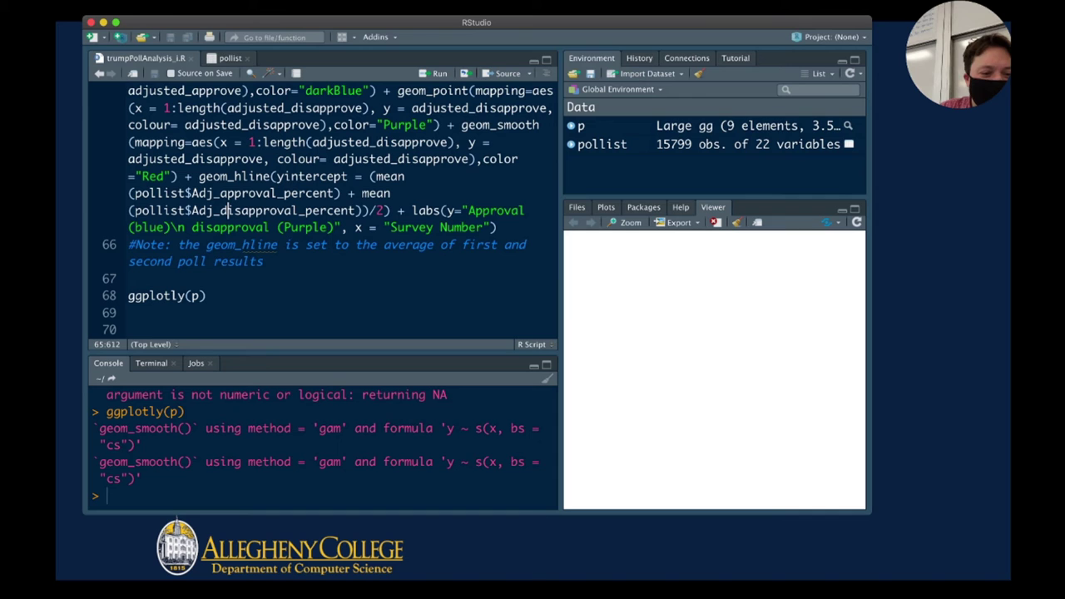
pyautogui.click(241, 210)
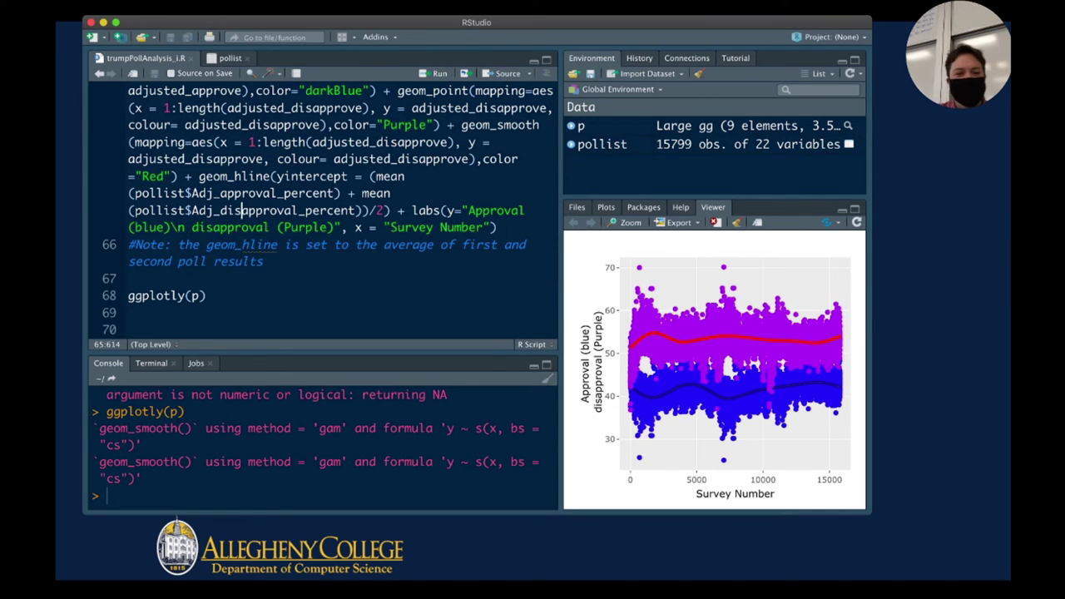
pyautogui.press('BackSpace')
pyautogui.press('BackSpace')
pyautogui.press('BackSpace')
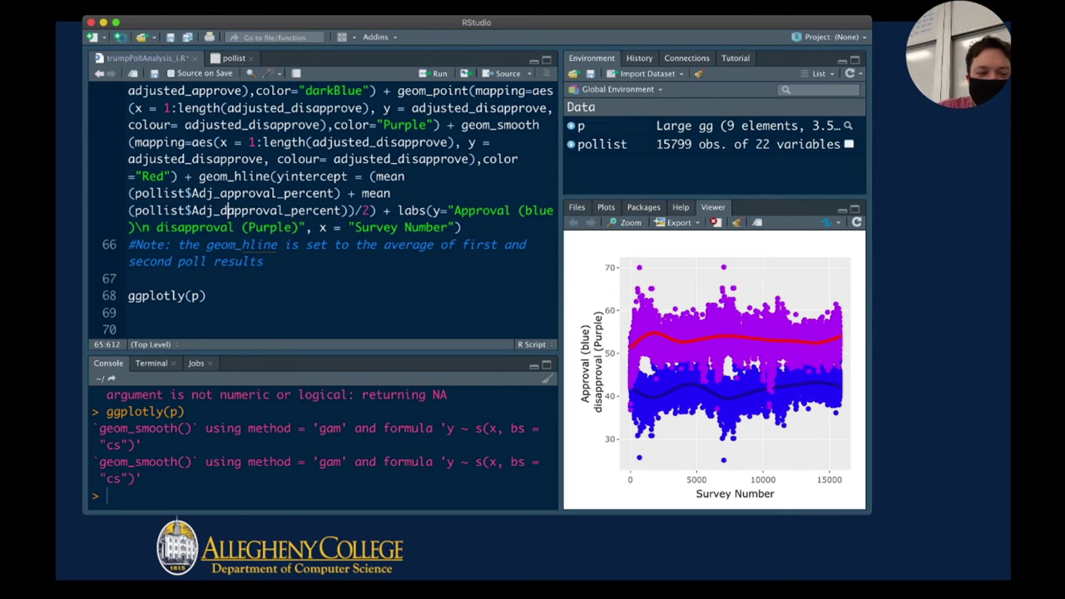
pyautogui.press('super+Return')
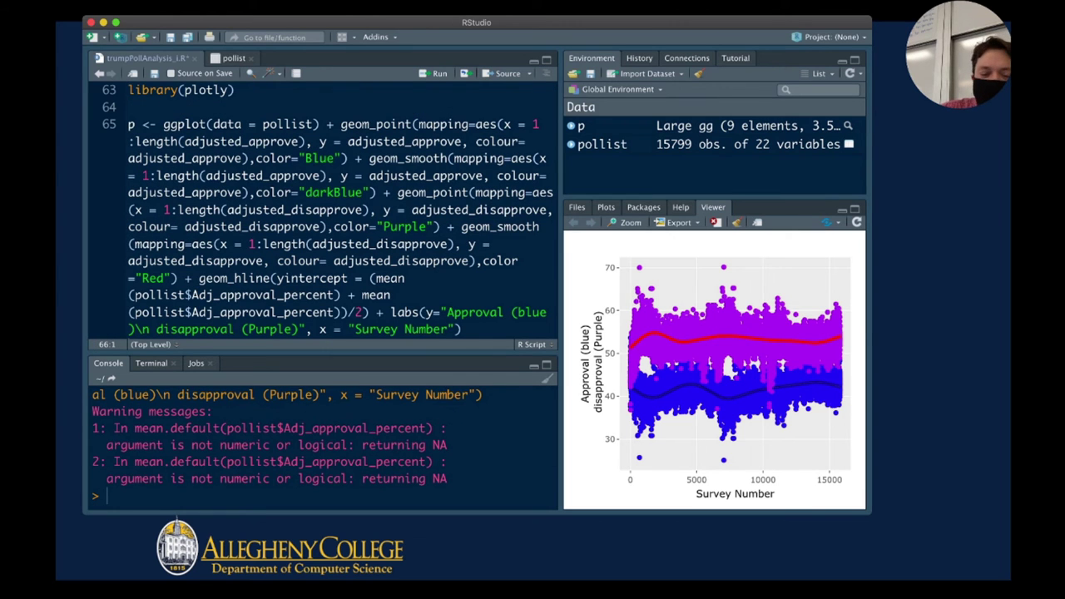
pyautogui.press('super+Return')
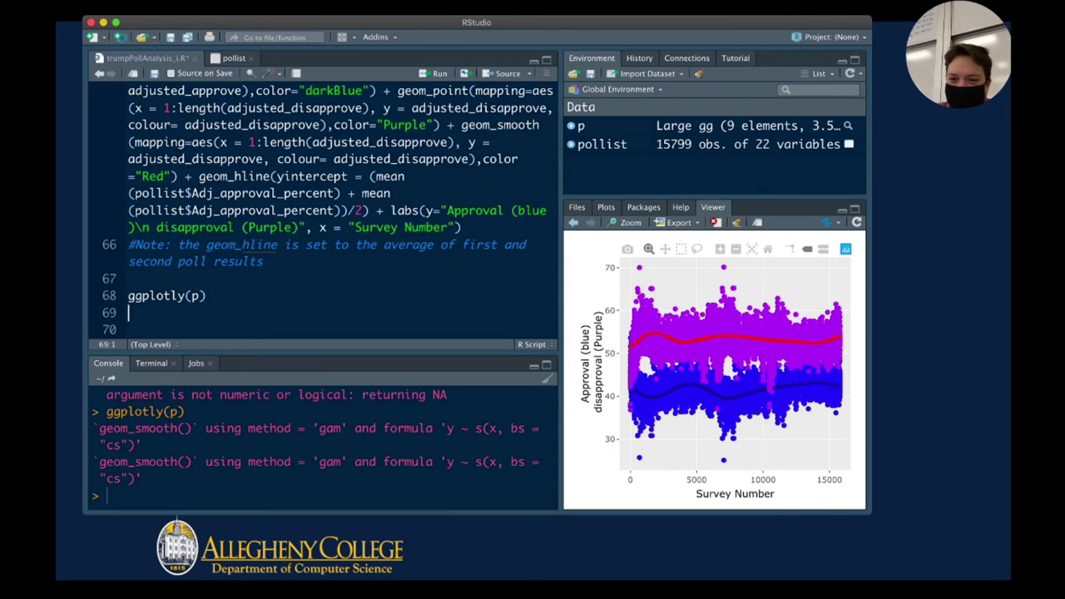
# Inspect the interactive plot's point values, using the compare-data-on-hover mode
pyautogui.moveTo(709, 332)
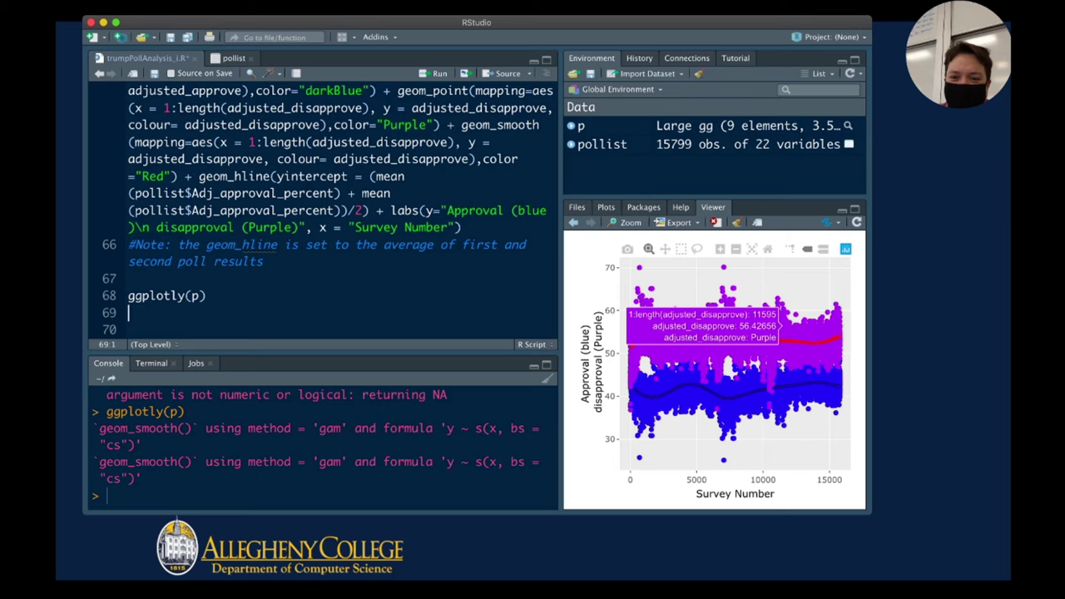
pyautogui.click(823, 250)
pyautogui.moveTo(646, 357)
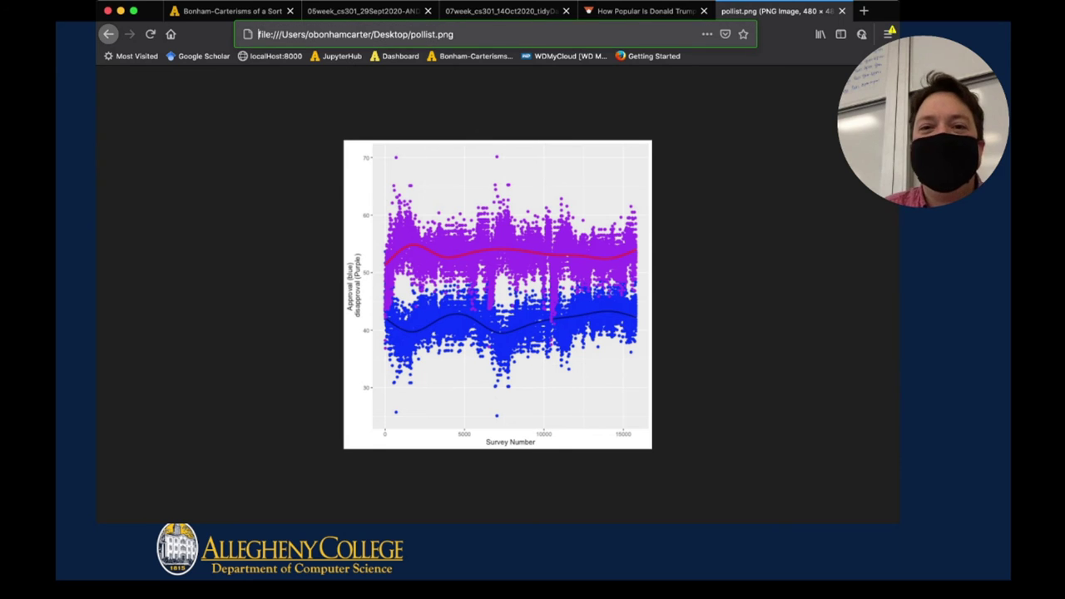
# Switch to the browser and view the approval chart at the start of FiveThirtyEight's Donald Trump popularity page
pyautogui.click(645, 11)
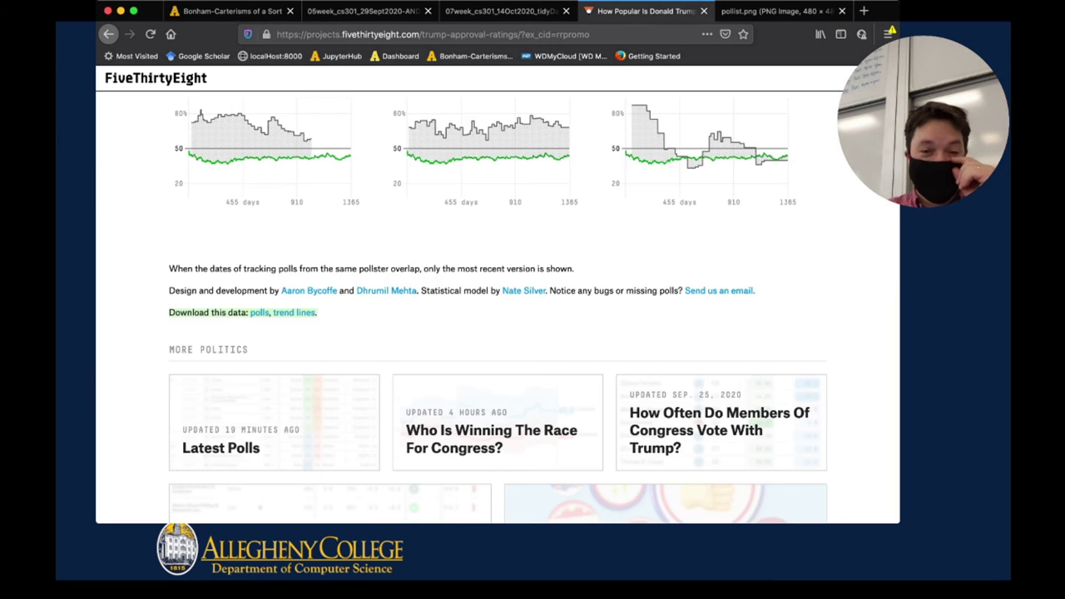
pyautogui.scroll(-3, 498, 450)
pyautogui.scroll(4, 497, 450)
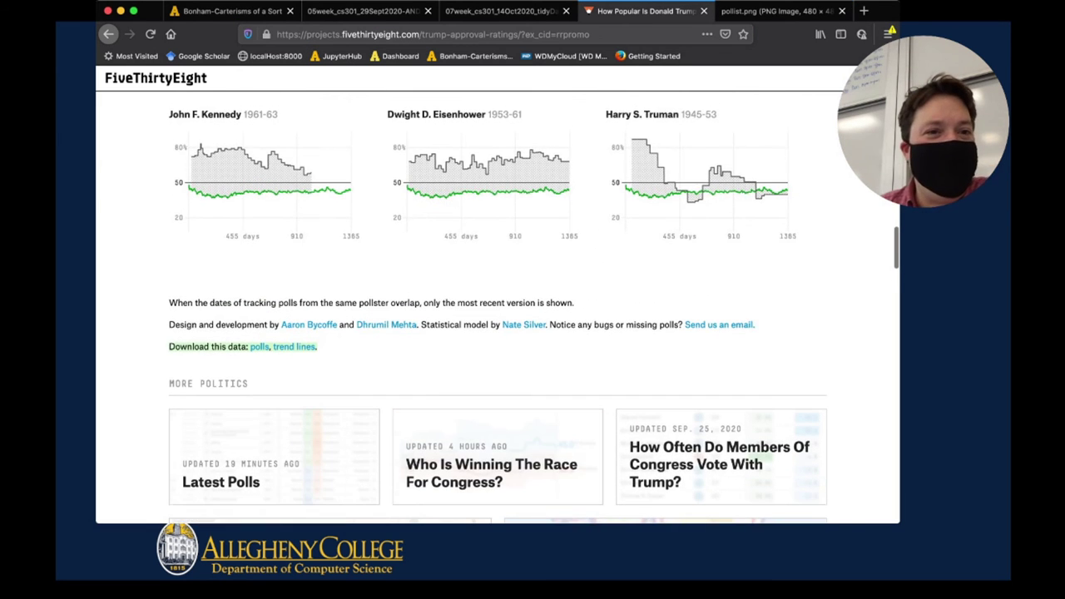
pyautogui.scroll(15, 497, 375)
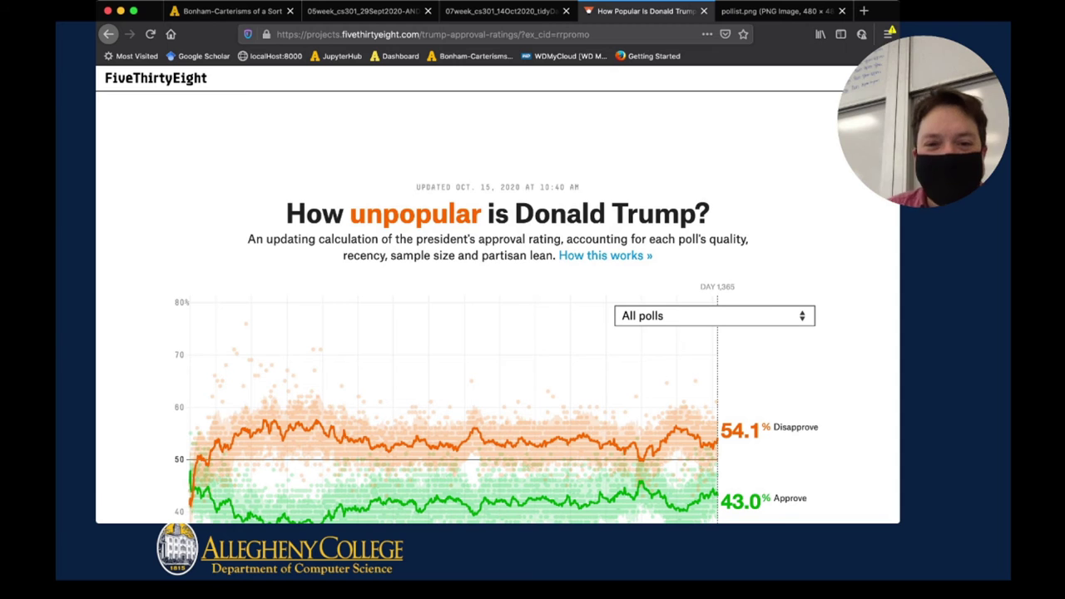
# Look through the FiveThirtyEight home page's polls and sports predictions, and return to the pollist.png image
pyautogui.click(155, 77)
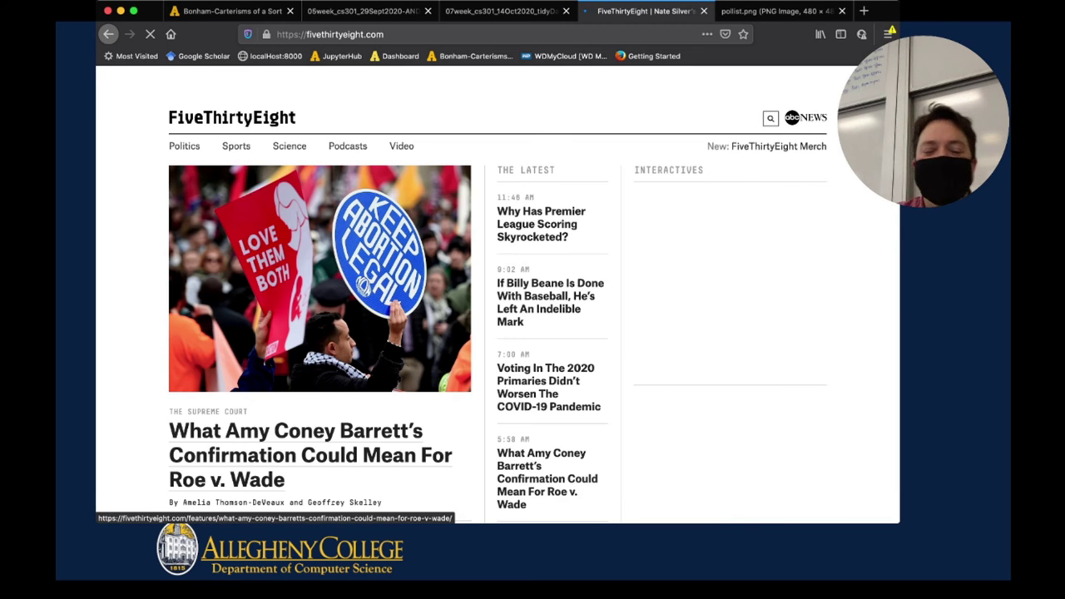
pyautogui.scroll(-3, 319, 333)
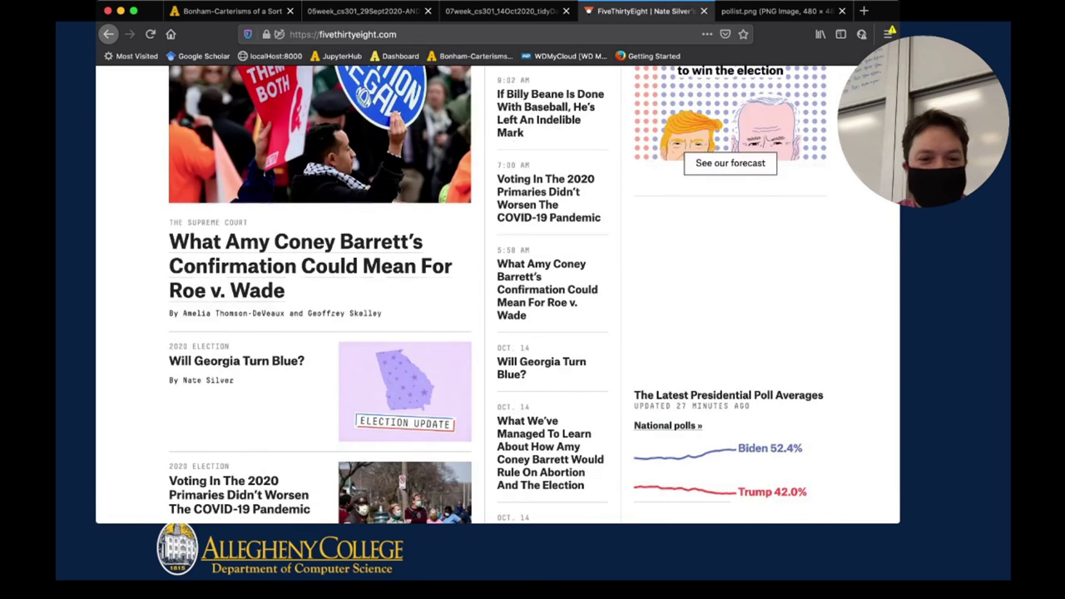
pyautogui.scroll(-6, 499, 333)
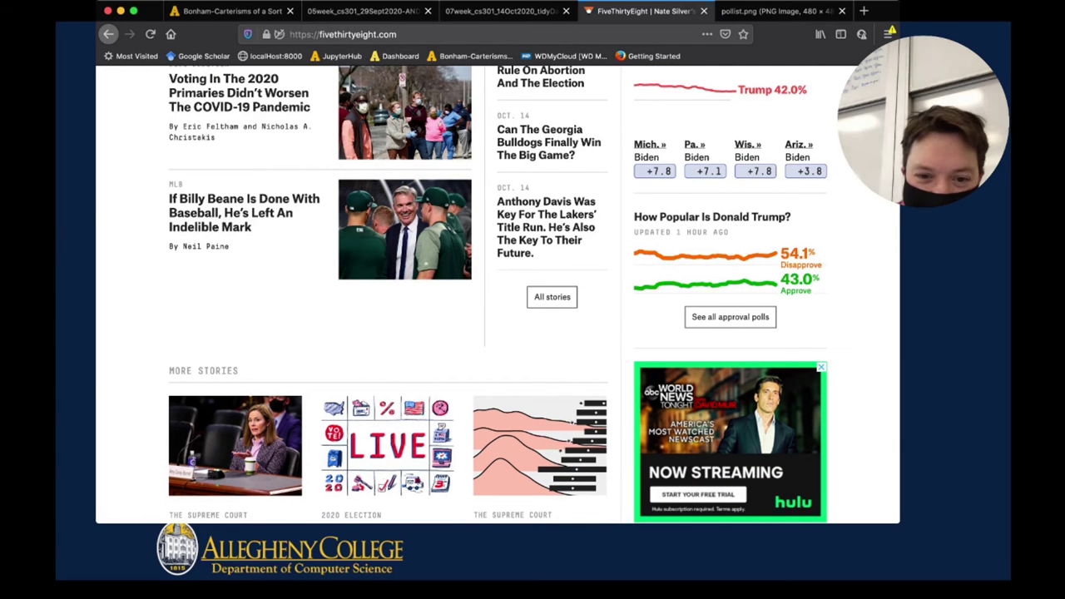
pyautogui.scroll(-2, 499, 295)
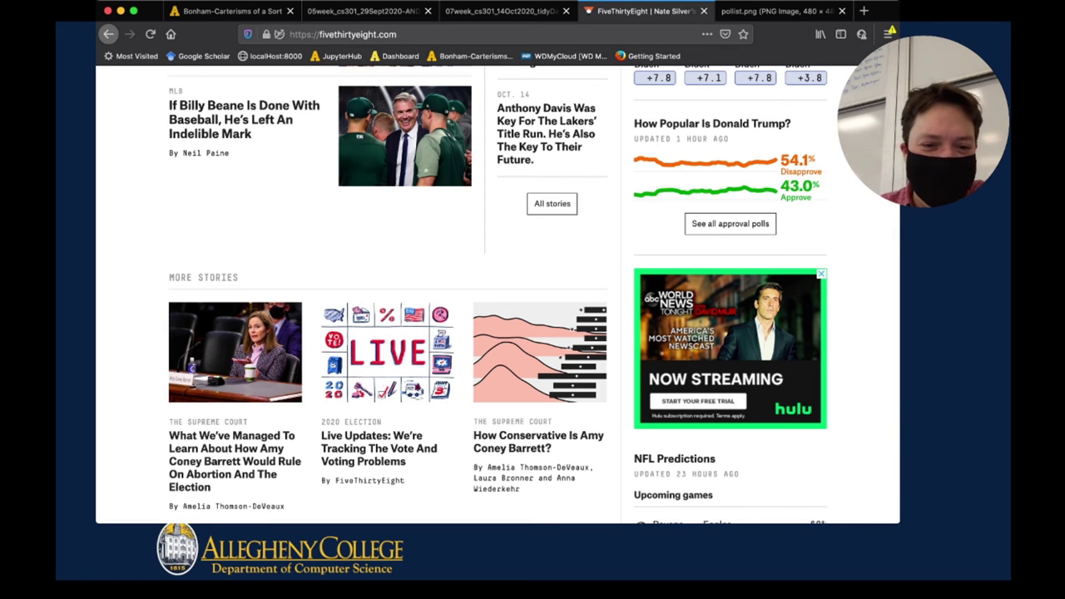
pyautogui.scroll(-4, 512, 450)
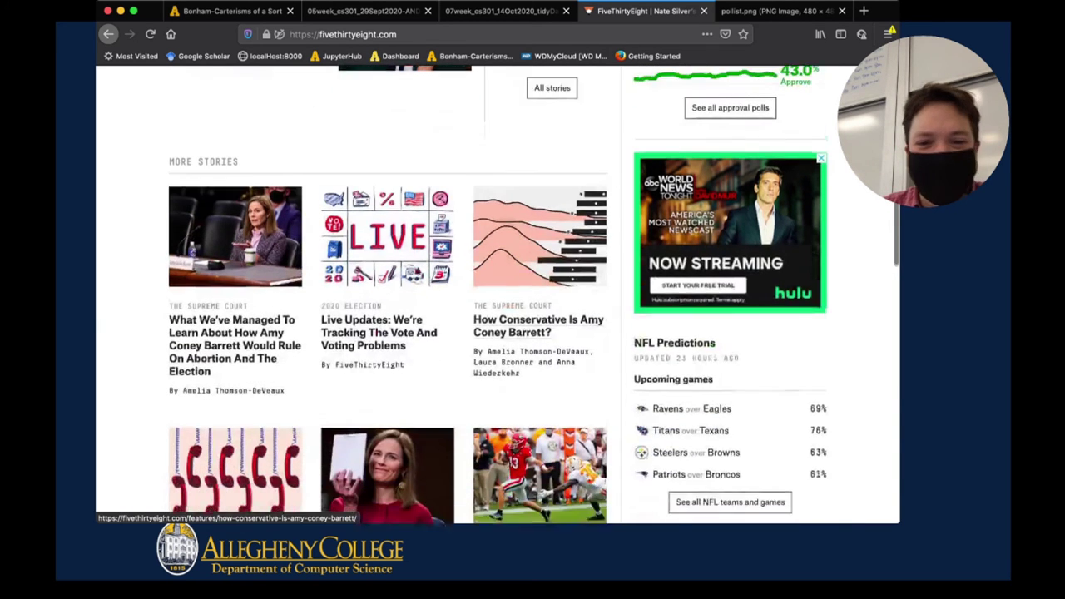
pyautogui.scroll(-4, 383, 357)
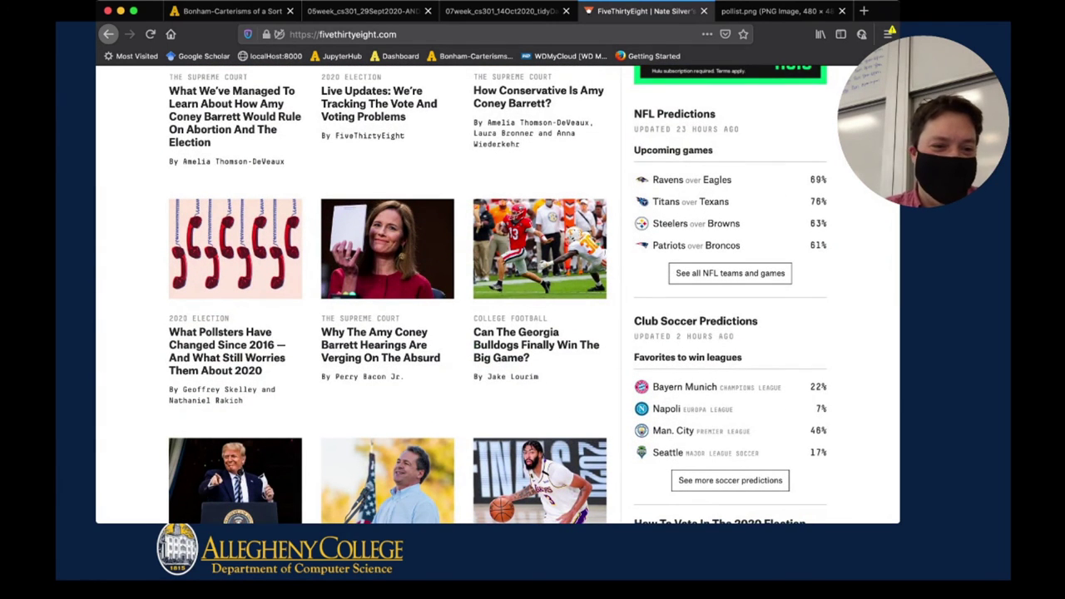
pyautogui.scroll(-3, 387, 450)
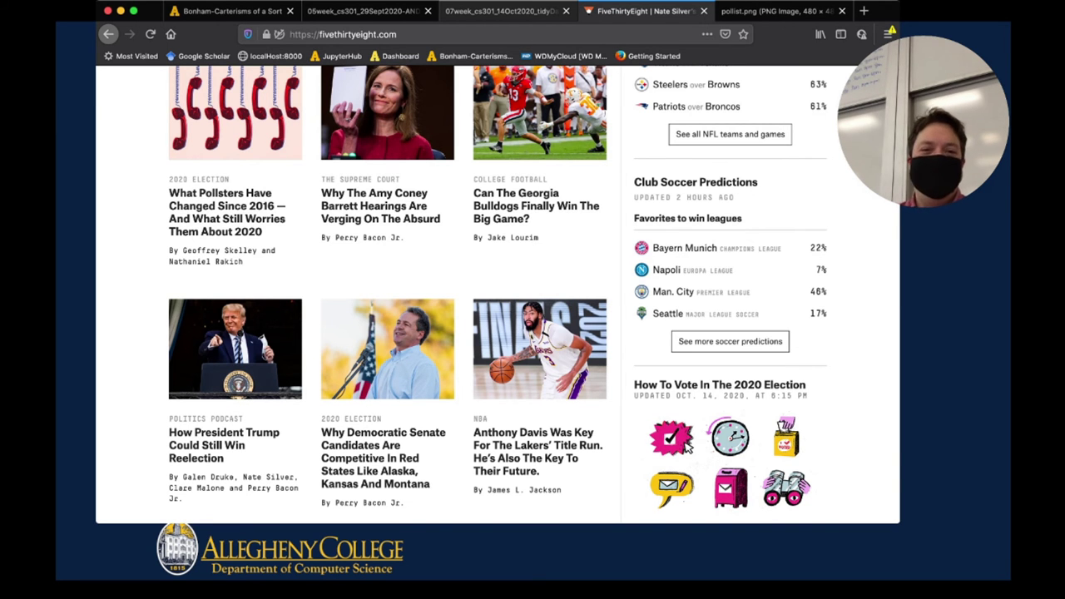
pyautogui.scroll(15, 687, 446)
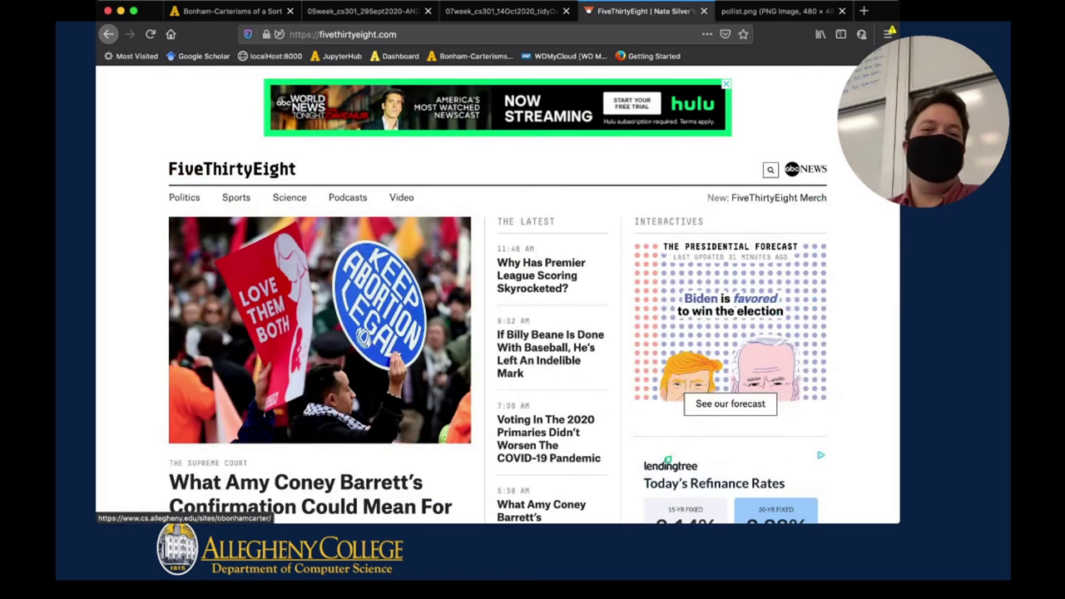
pyautogui.click(774, 11)
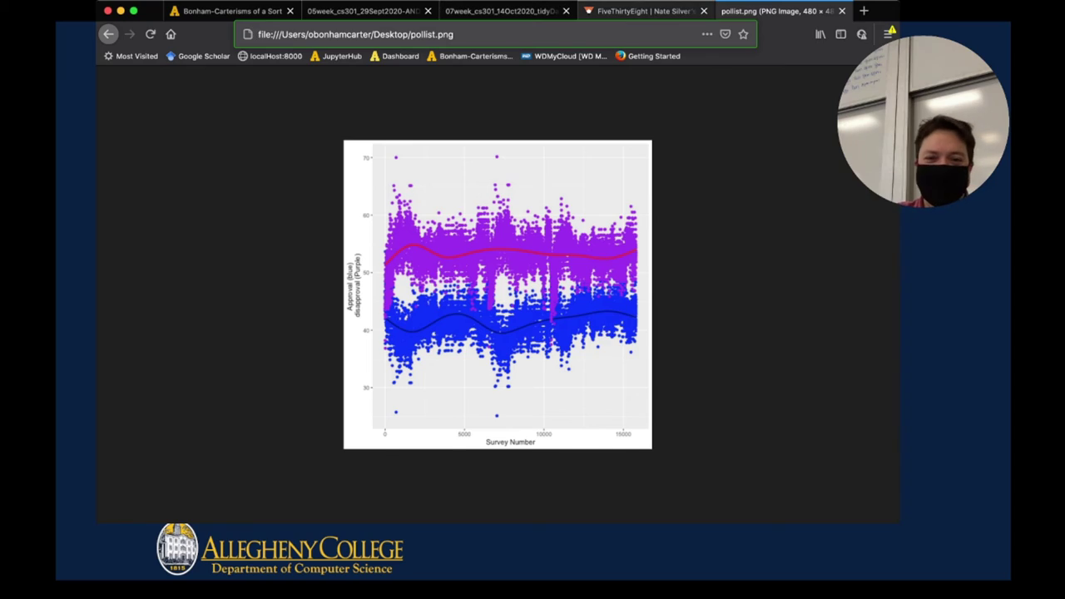
# Open the Tidy Data and Import slides and review the book and web chapter references on slide 2, highlighting each chapter
pyautogui.hotkey('ctrl', 'shift', 'Tab')
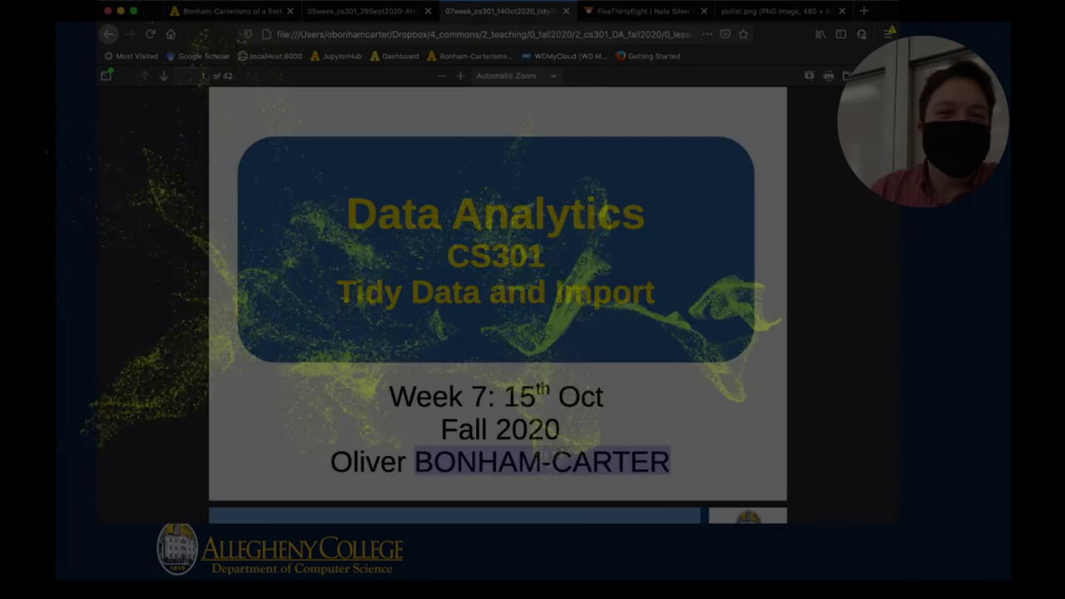
pyautogui.scroll(-5, 498, 300)
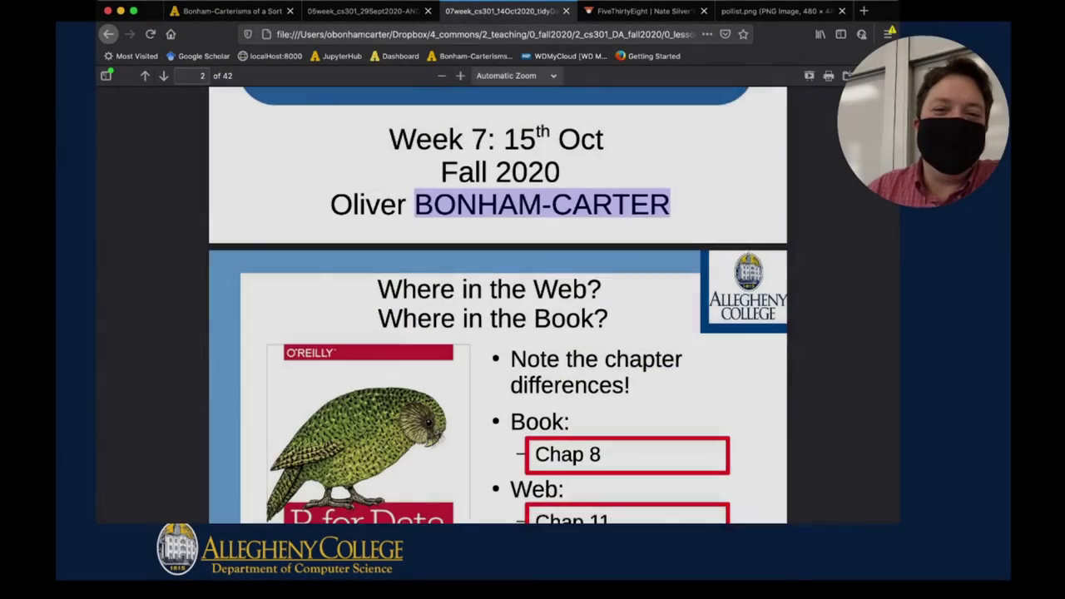
pyautogui.scroll(-4, 497, 305)
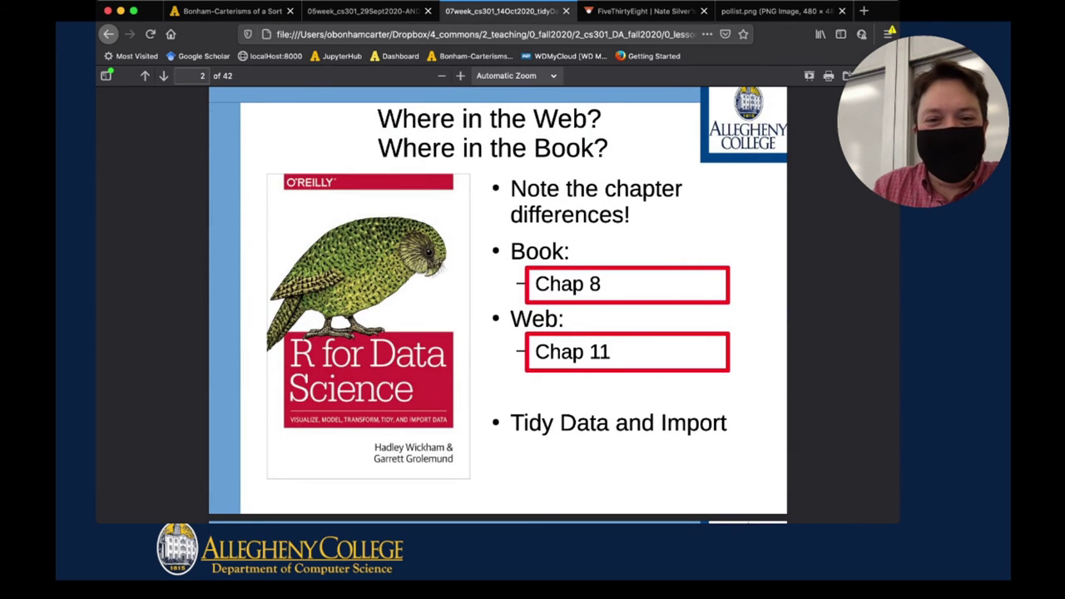
pyautogui.moveTo(535, 283); pyautogui.dragTo(601, 284)
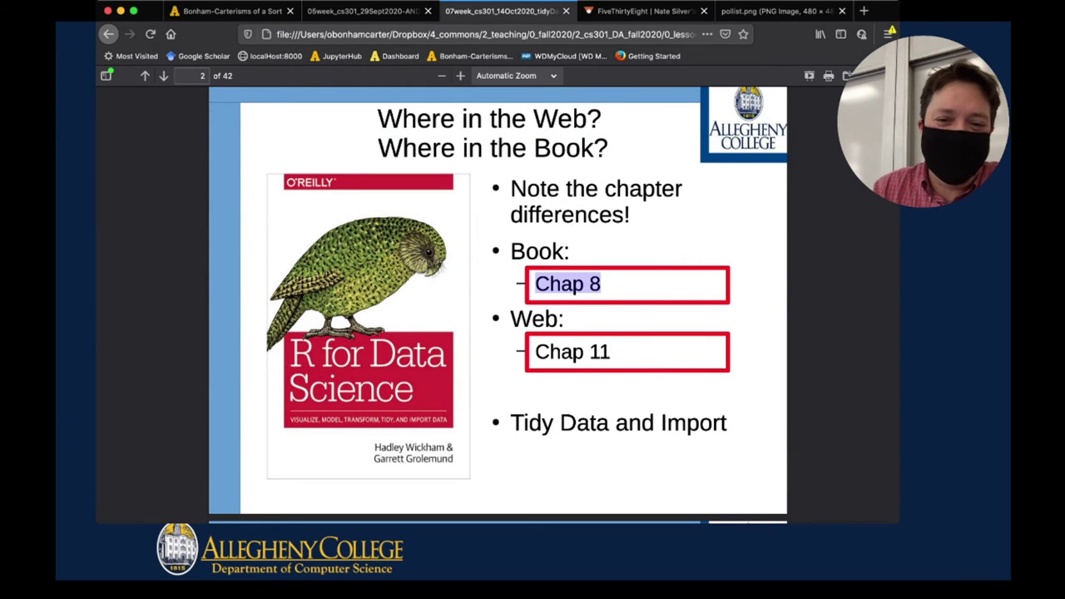
pyautogui.moveTo(535, 352); pyautogui.dragTo(611, 352)
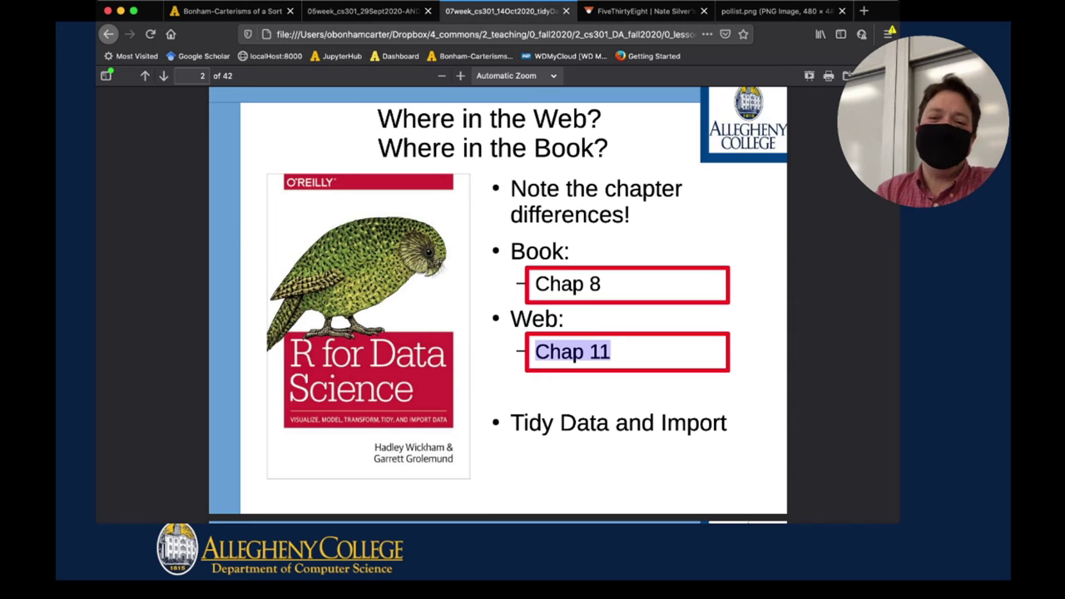
pyautogui.scroll(-3, 497, 305)
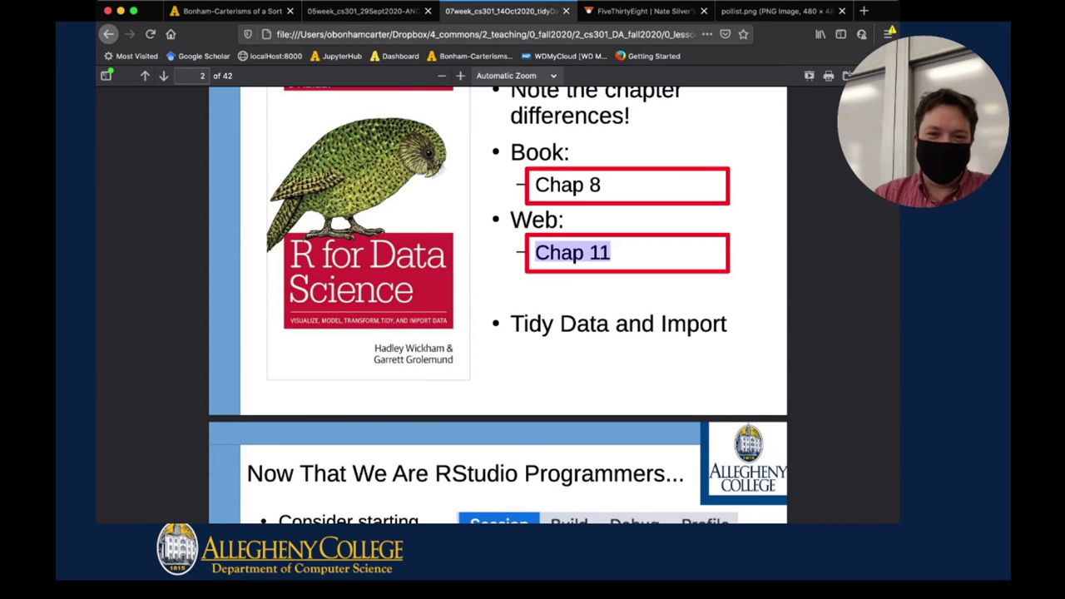
# Read the slide "Now That We Are RStudio Programmers..." about restarting R, highlighting "clean-slate" in the first bullet
pyautogui.scroll(-1, 497, 305)
pyautogui.scroll(2, 498, 305)
pyautogui.scroll(-4, 498, 306)
pyautogui.scroll(-8, 498, 306)
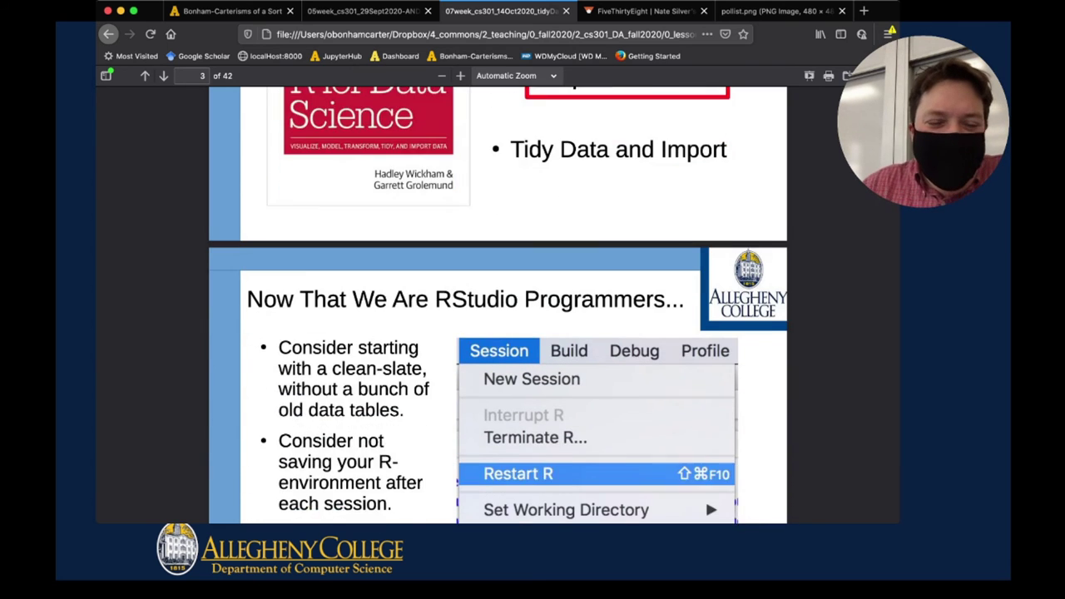
pyautogui.scroll(1, 498, 305)
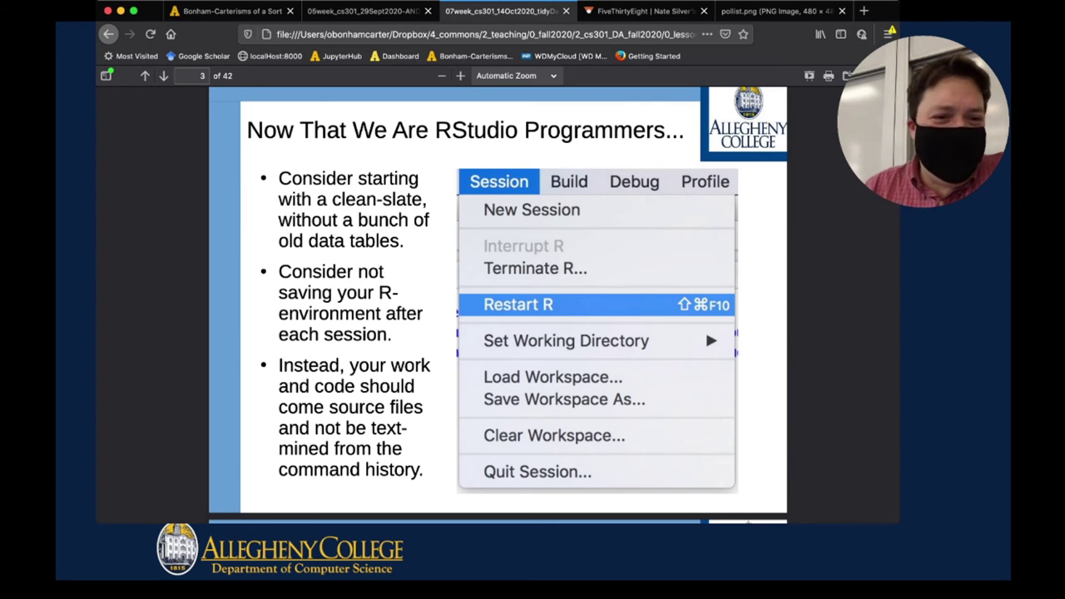
pyautogui.moveTo(278, 178); pyautogui.dragTo(404, 240)
pyautogui.click(705, 328)
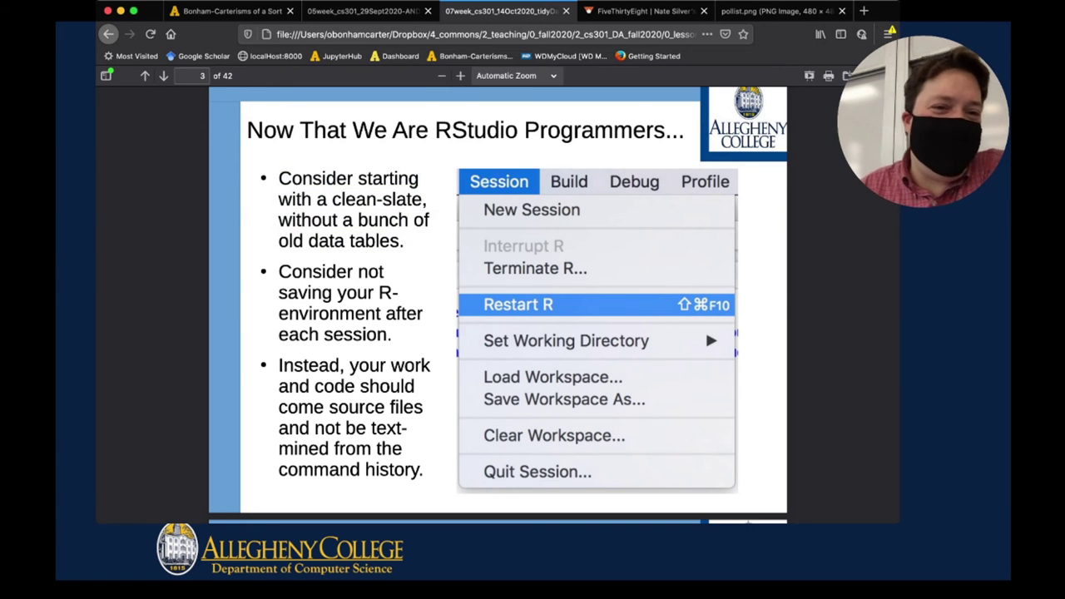
pyautogui.moveTo(332, 199); pyautogui.dragTo(423, 199)
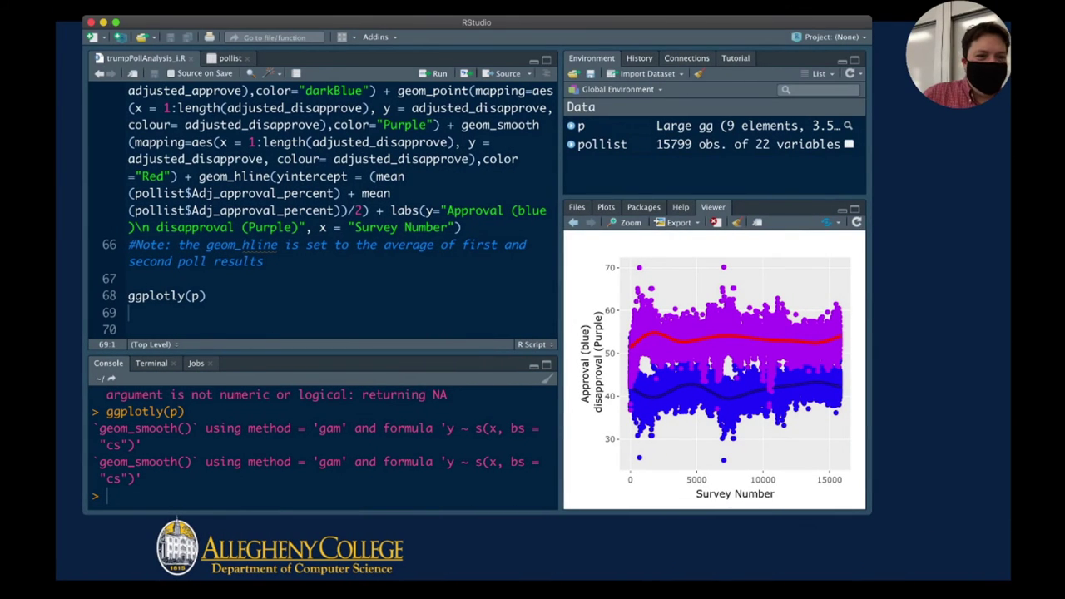
# Switch to RStudio and run all of trumpPollAnalysis_i.R, including rm(list = ls()), without choosing a data file
pyautogui.scroll(20, 324, 208)
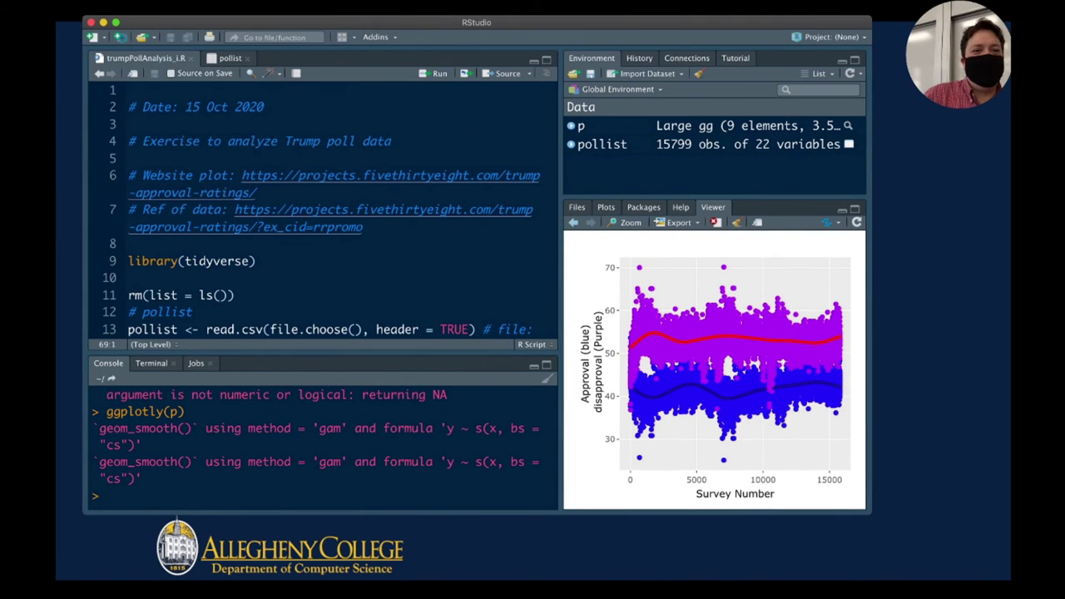
pyautogui.moveTo(128, 243); pyautogui.dragTo(241, 295)
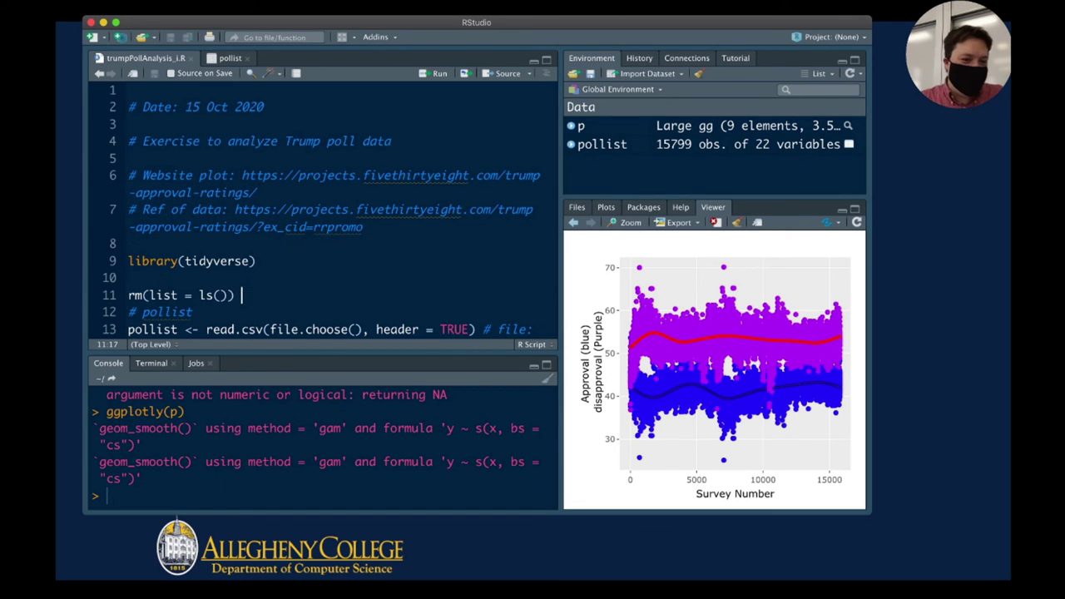
pyautogui.scroll(-3, 324, 208)
pyautogui.click(278, 265)
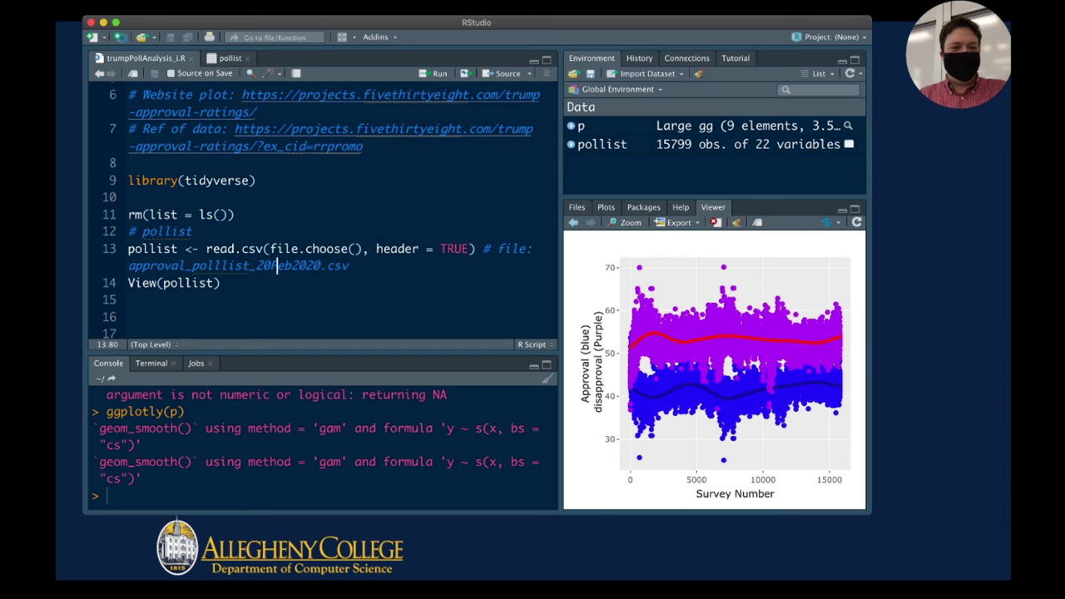
pyautogui.press('super+a')
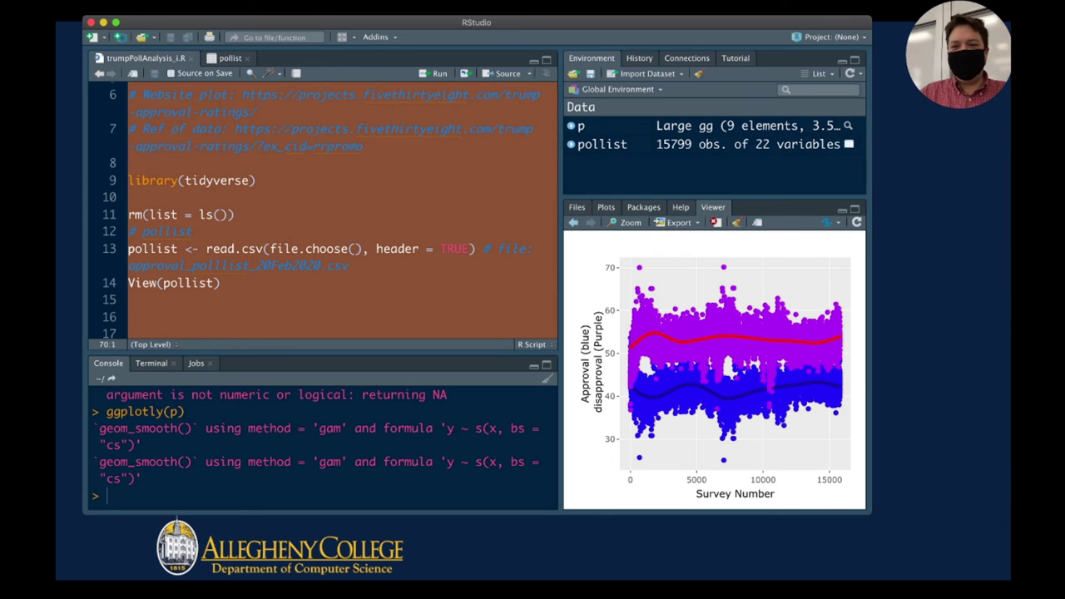
pyautogui.press('super+Return')
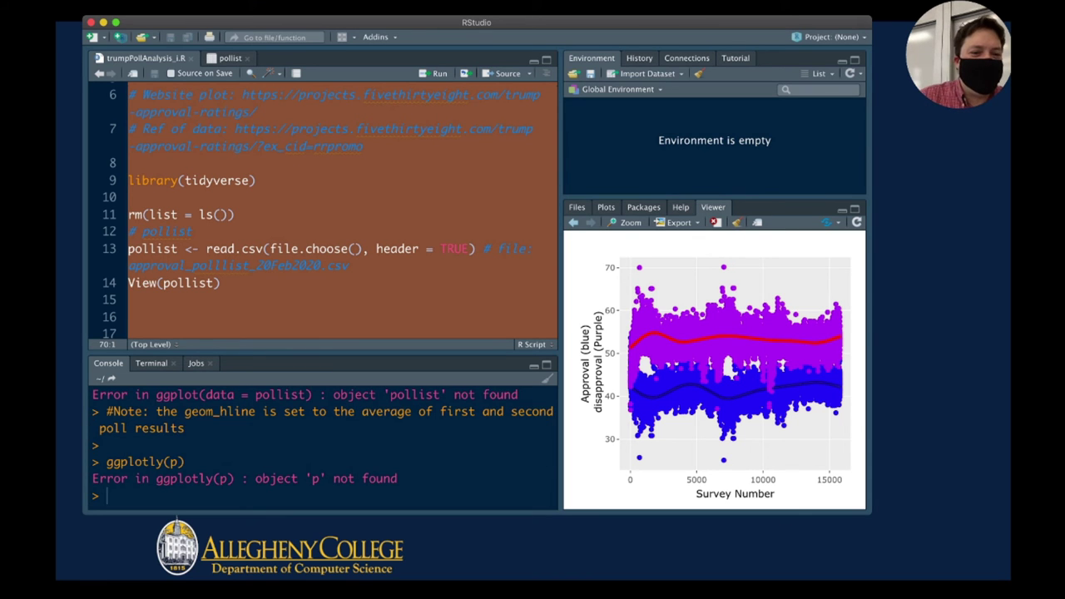
pyautogui.moveTo(743, 366)
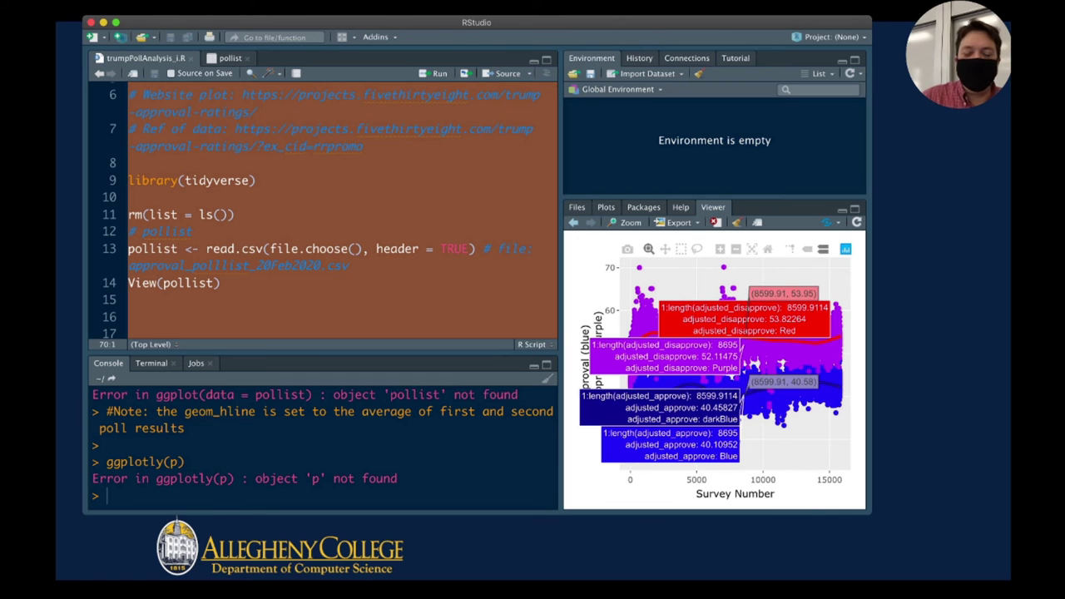
# Rerun the script from rm(list = ls()) on line 11 through the read.csv line, and cancel the file choice
pyautogui.click(220, 283)
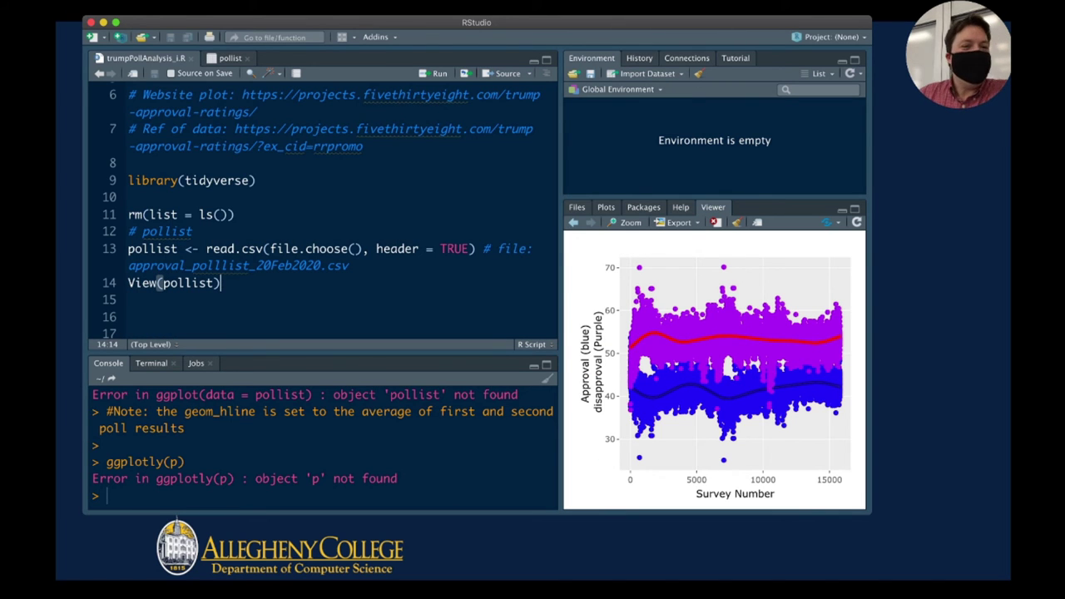
pyautogui.click(236, 215)
pyautogui.hotkey('ctrl', 'Return')
pyautogui.hotkey('ctrl', 'Return')
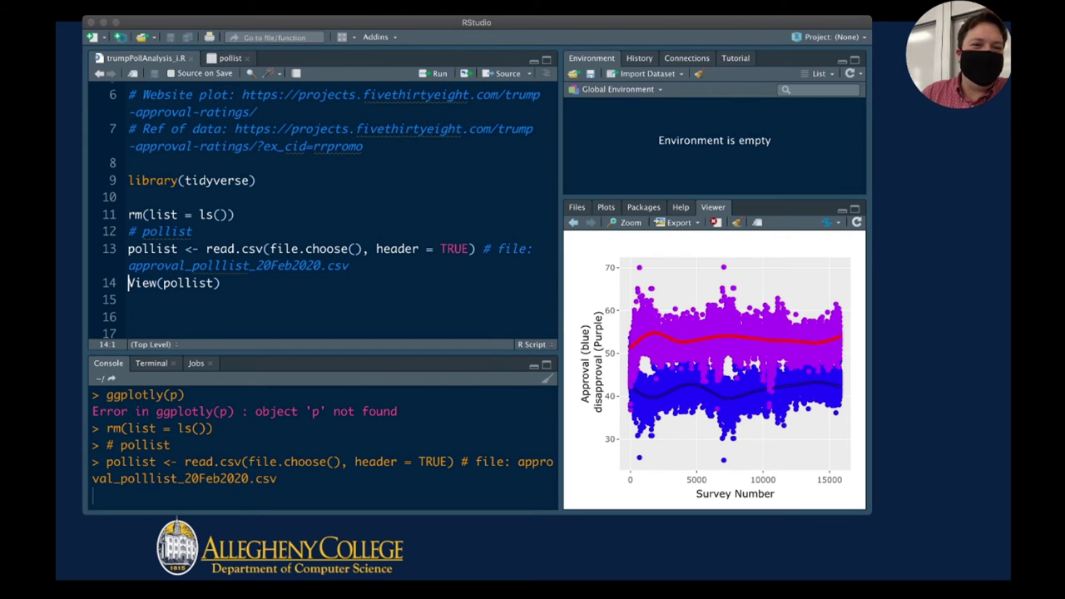
pyautogui.press('Escape')
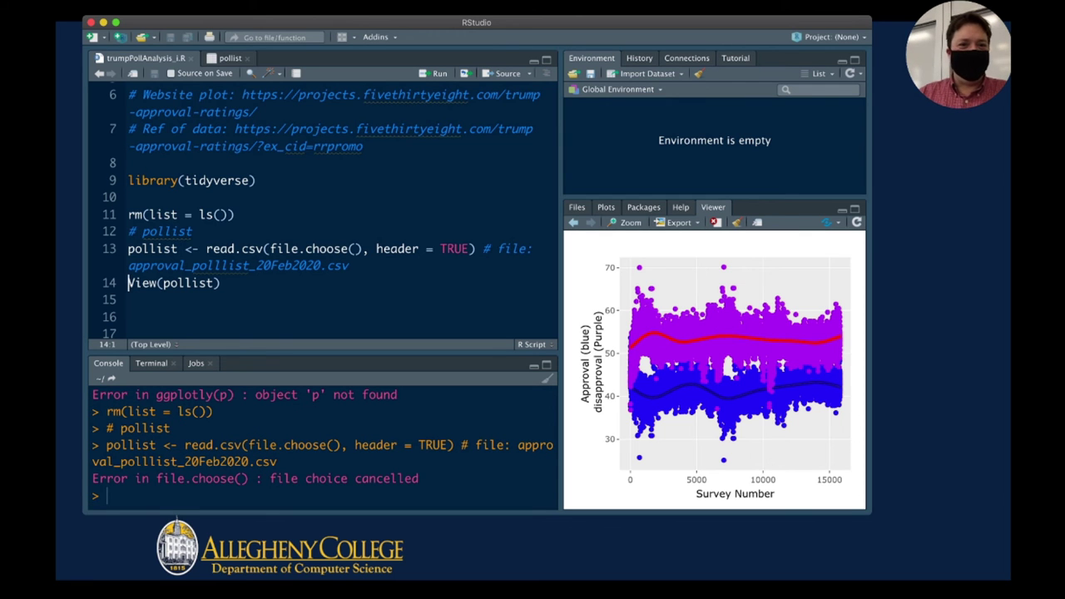
# Return to the slides in the browser and reread slide 3's advice, highlighting the bullet on not saving the R environment
pyautogui.press('super+Tab')
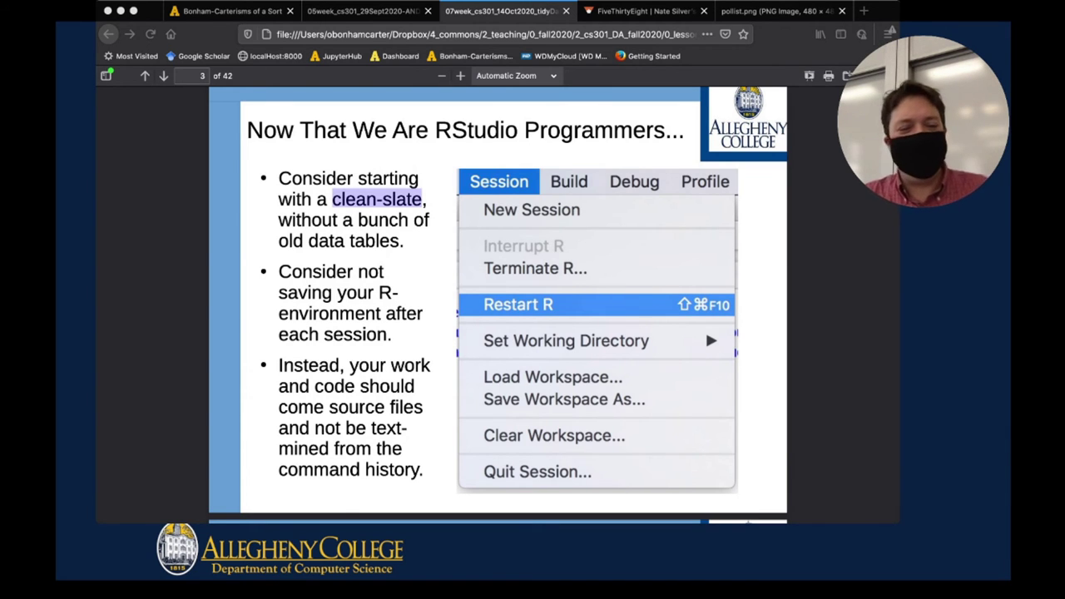
pyautogui.click(705, 329)
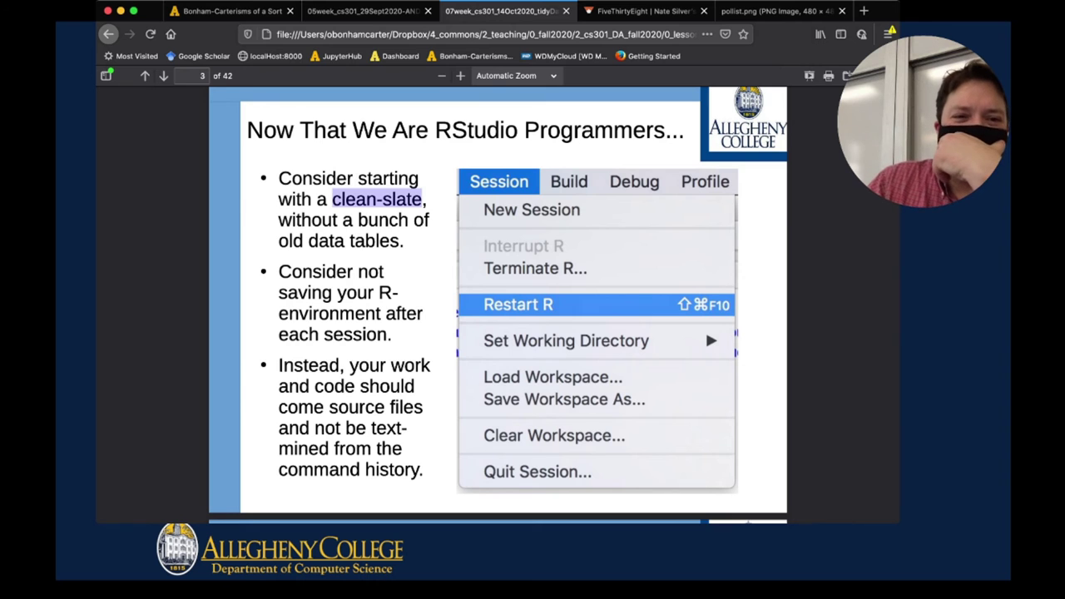
pyautogui.scroll(-3, 498, 306)
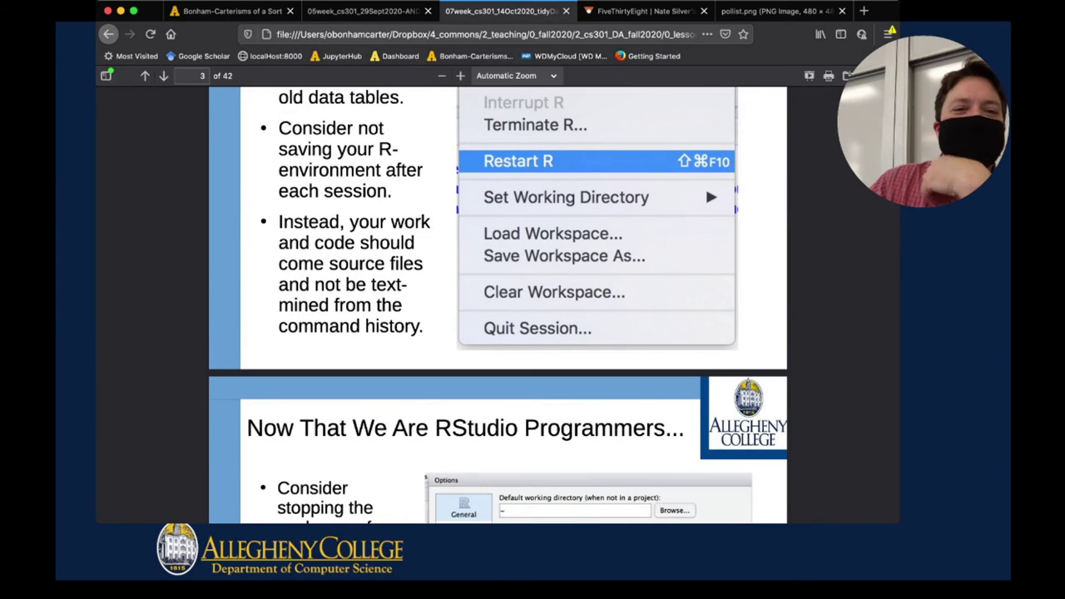
pyautogui.scroll(-1, 498, 306)
pyautogui.scroll(2, 498, 306)
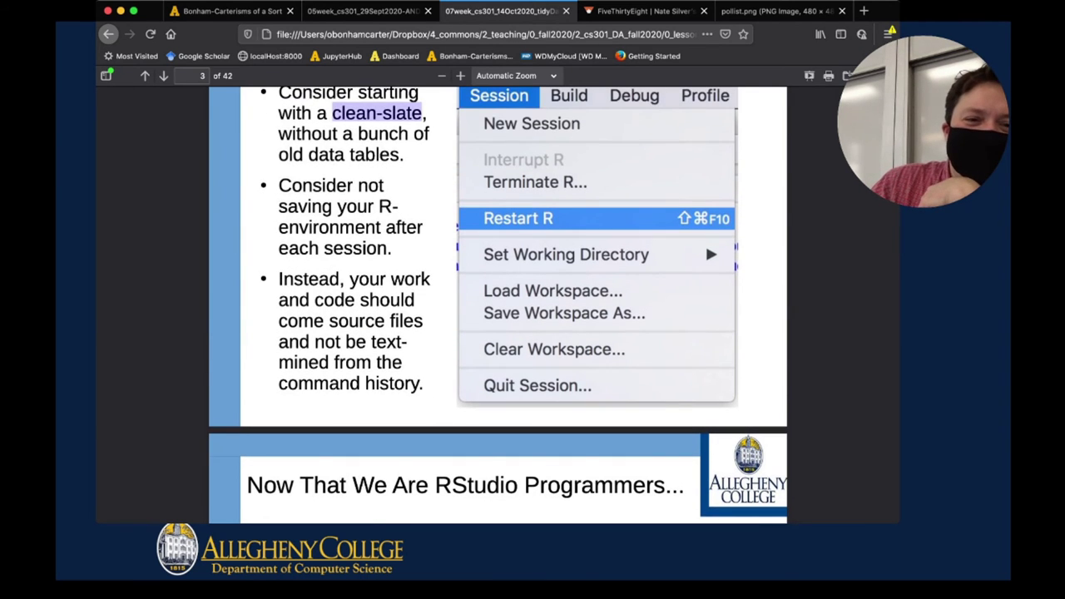
pyautogui.moveTo(278, 178); pyautogui.dragTo(391, 334)
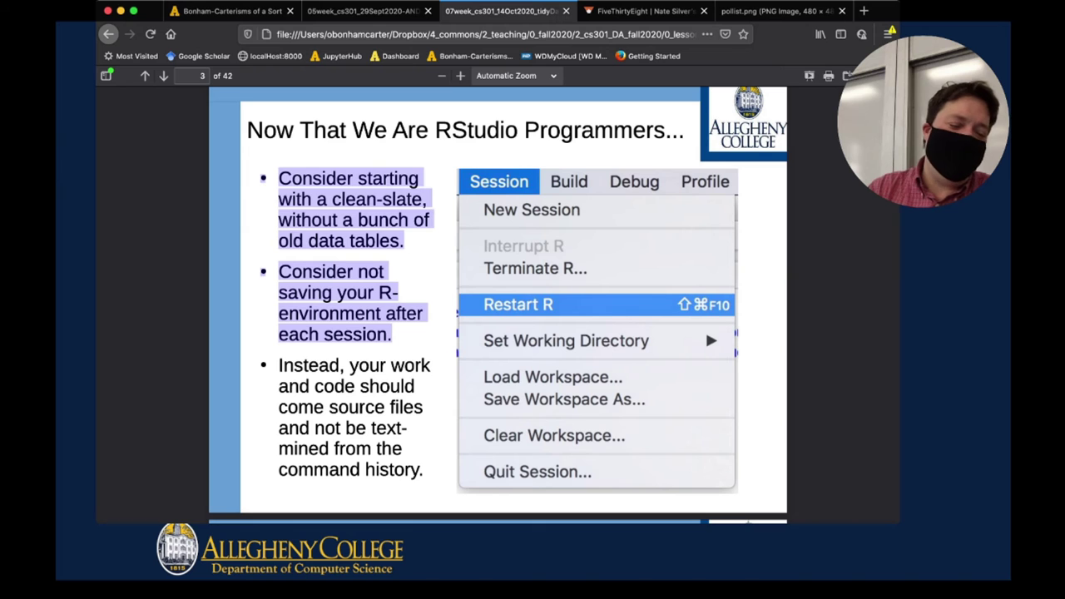
pyautogui.press('Escape')
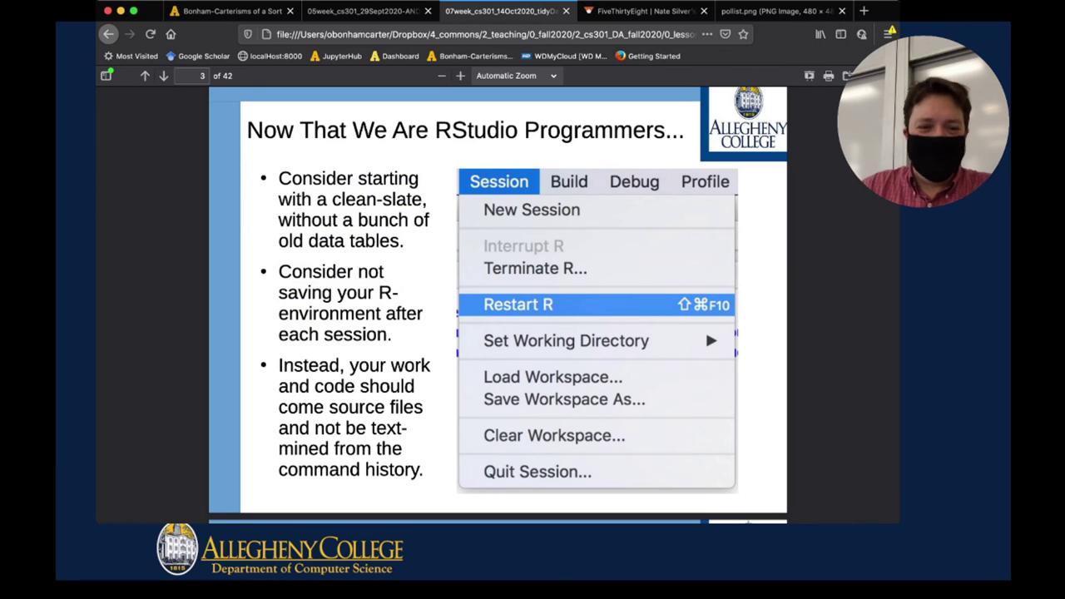
pyautogui.moveTo(291, 271); pyautogui.dragTo(391, 334)
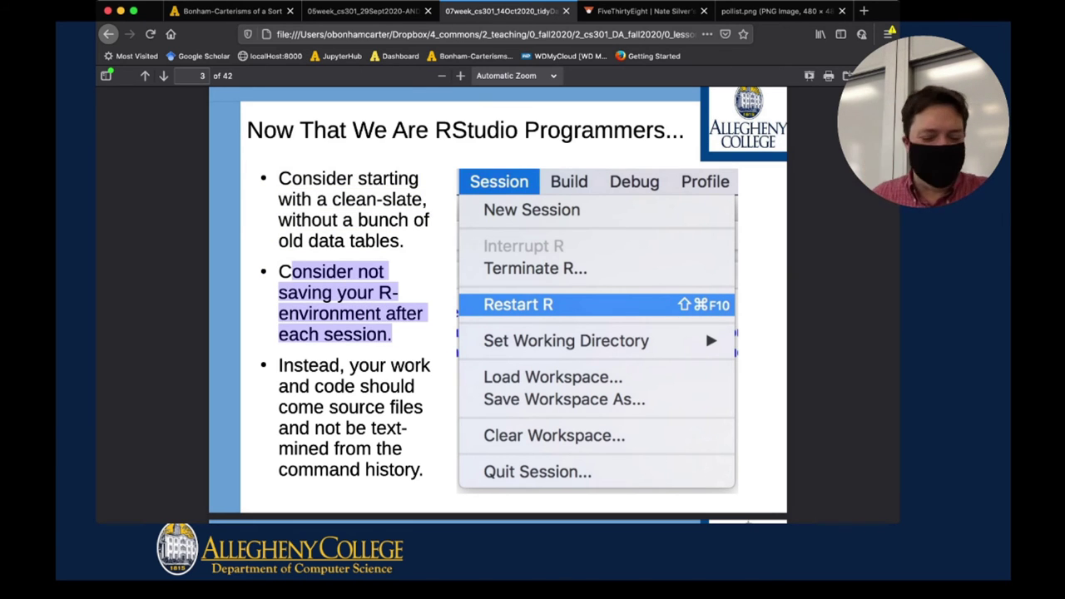